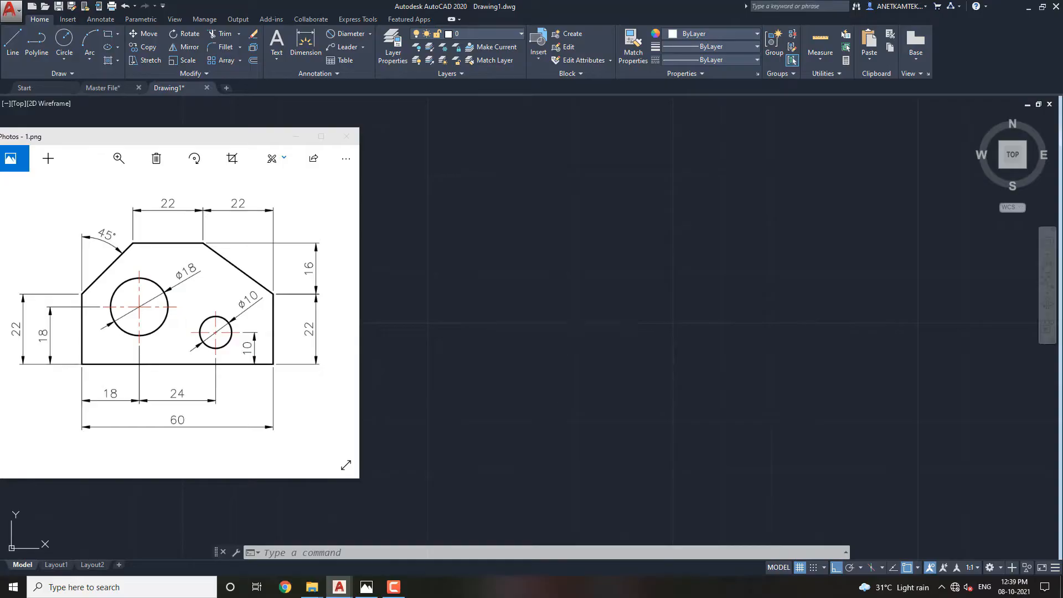
{"action": "key", "text": "Escape"}
{"action": "key", "text": "Escape"}
{"action": "key", "text": "Escape"}
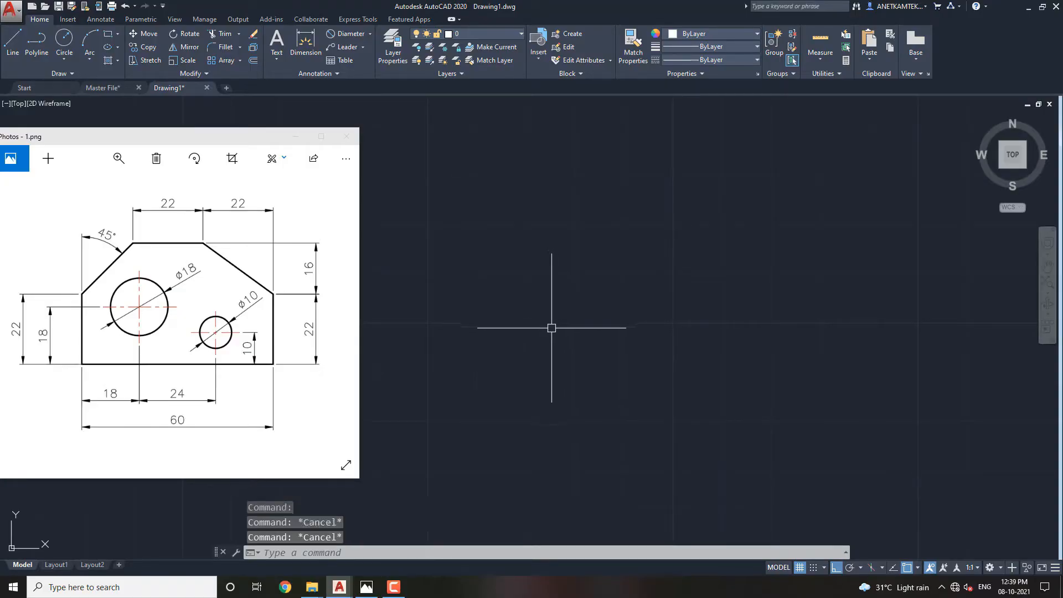
{"action": "left_click", "coordinate": [167, 137]}
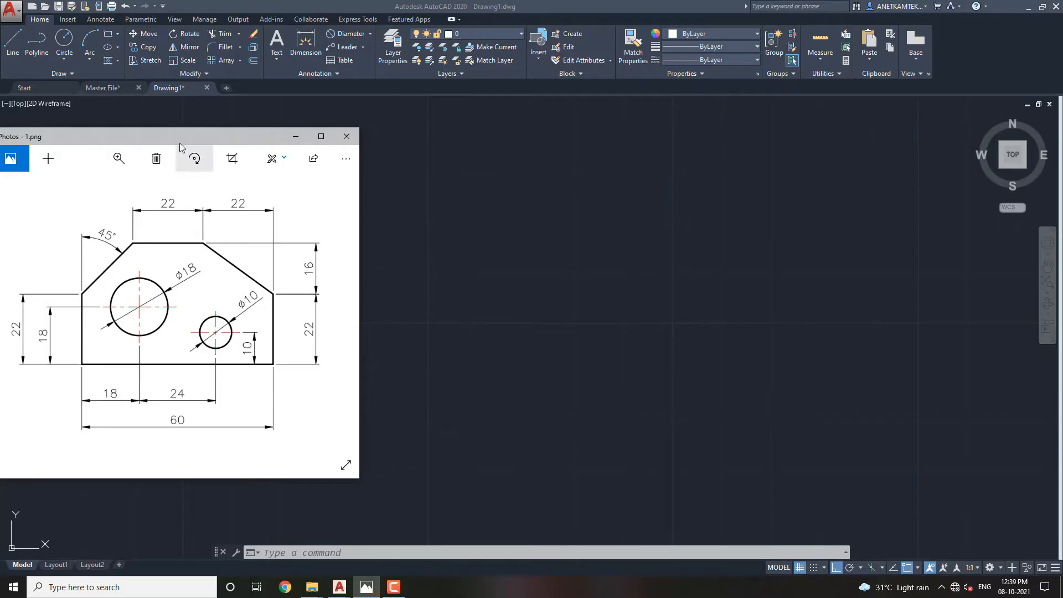
{"action": "left_click_drag", "start_coordinate": [183, 139], "coordinate": [182, 129]}
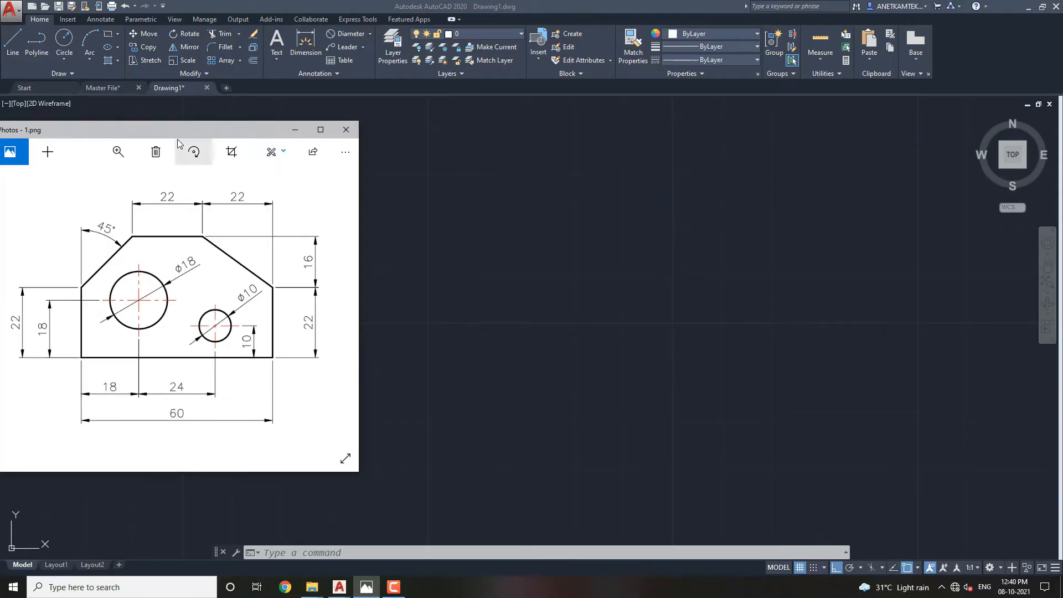
{"action": "left_click", "coordinate": [582, 308]}
{"action": "left_click", "coordinate": [582, 308]}
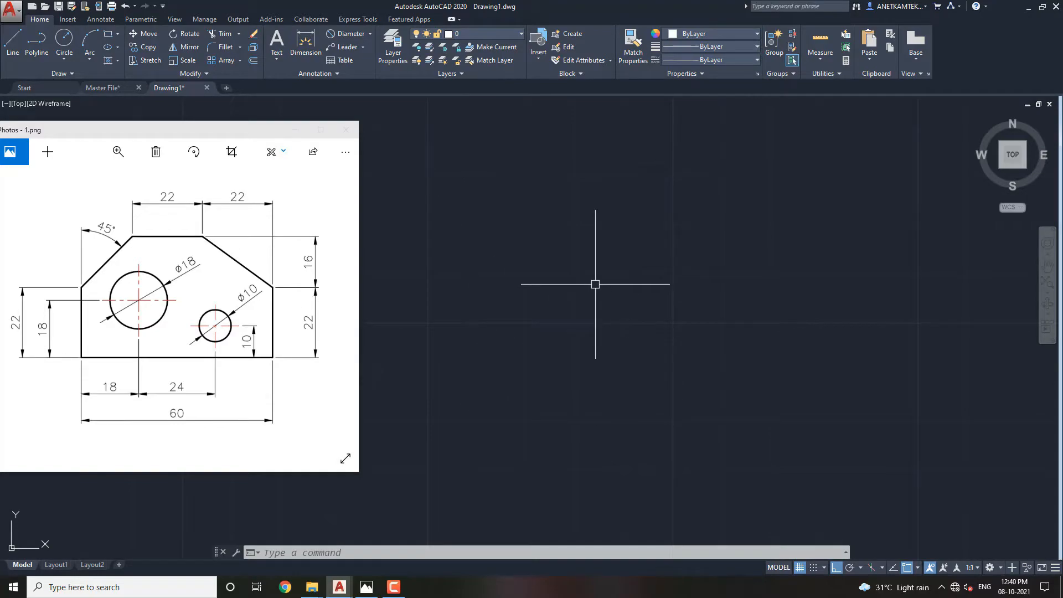
Draw the plate's right edge as a vertical line running 22 units downward from a free point in the empty drawing area
{"action": "scroll", "coordinate": [569, 287], "scroll_direction": "down", "scroll_amount": 2}
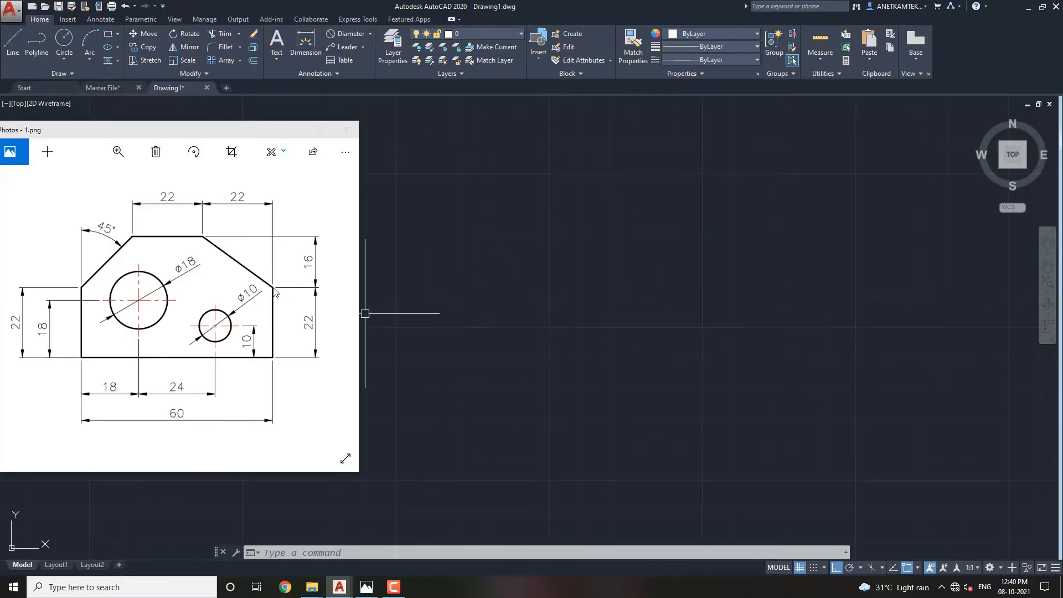
{"action": "type", "text": "L"}
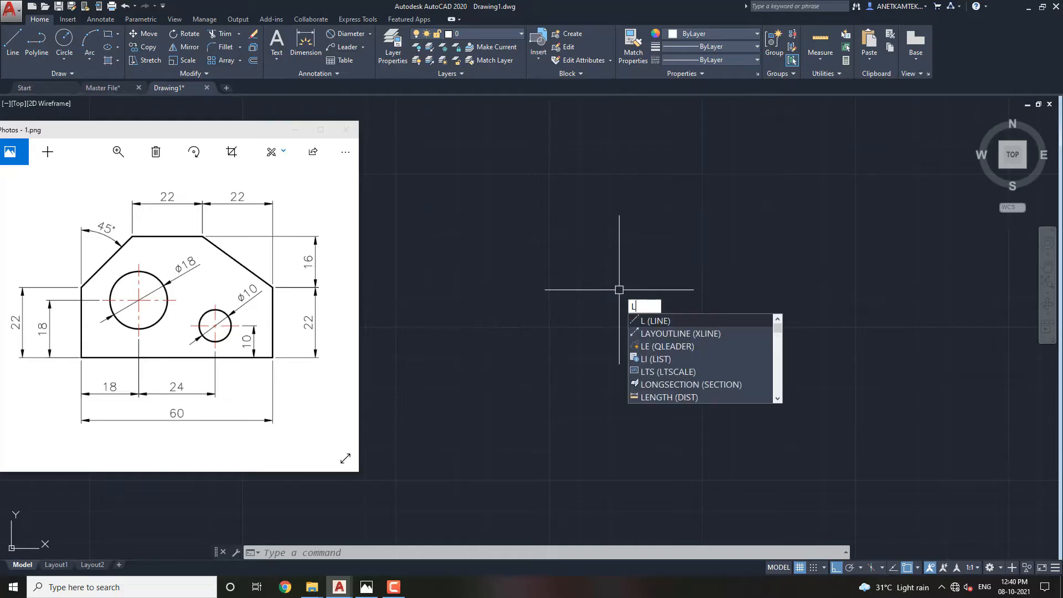
{"action": "key", "text": "Return"}
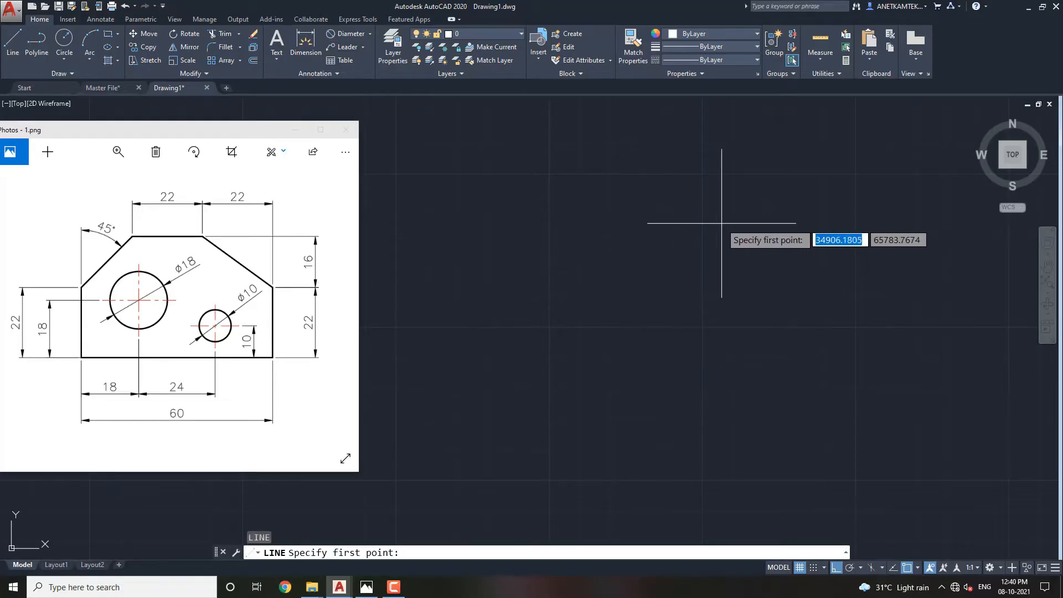
{"action": "left_click", "coordinate": [713, 273]}
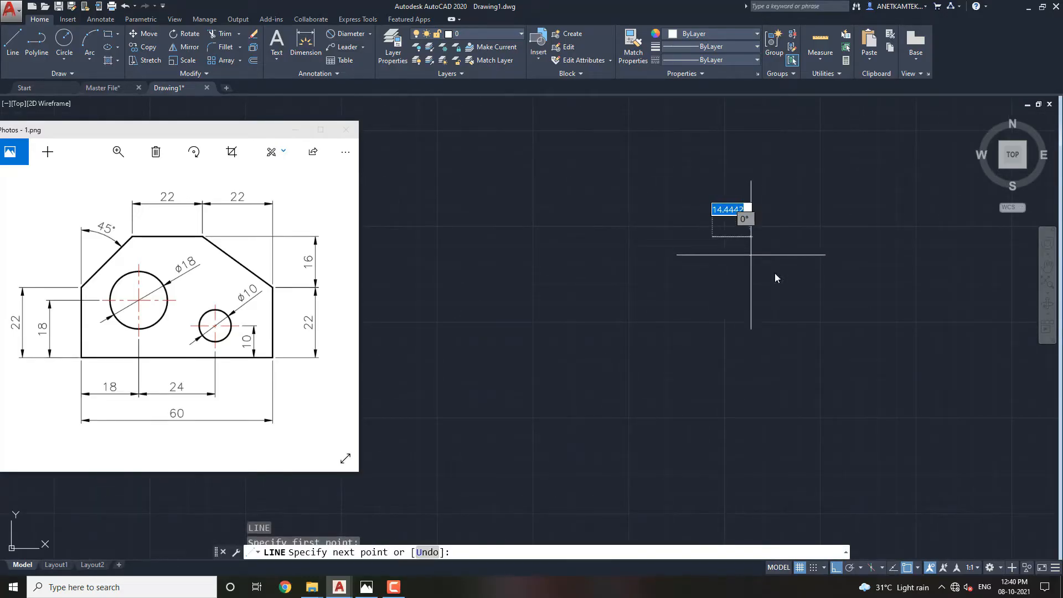
{"action": "scroll", "coordinate": [720, 299], "scroll_direction": "up", "scroll_amount": 4}
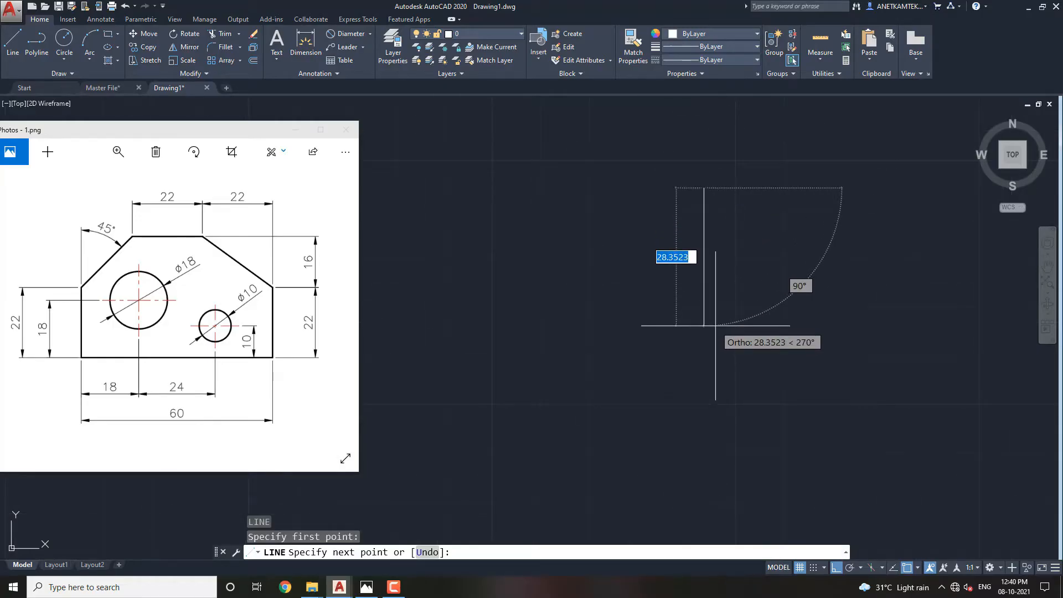
{"action": "type", "text": "22"}
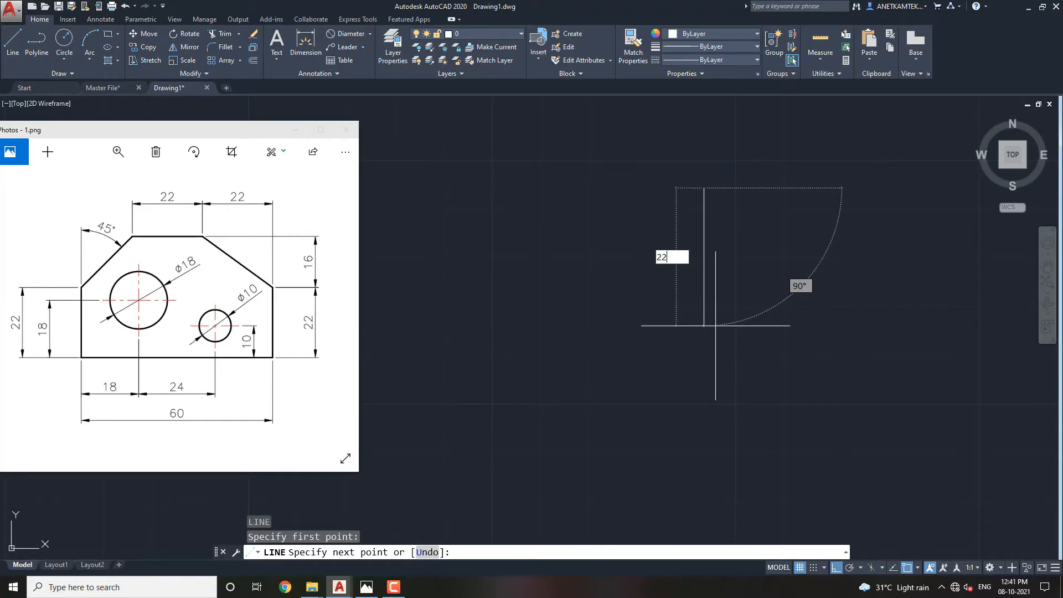
{"action": "key", "text": "Return"}
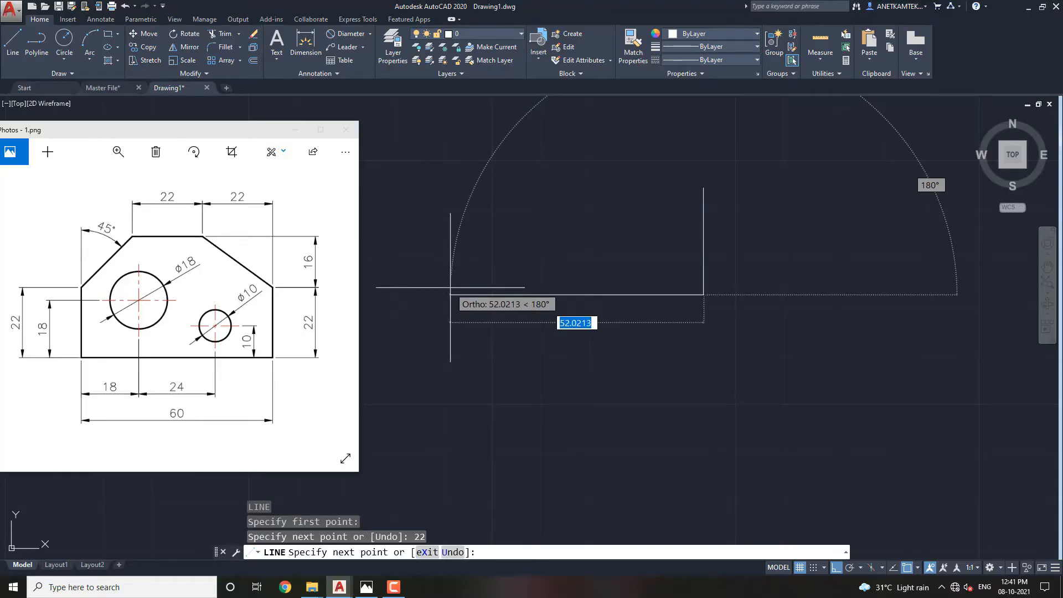
With Ortho on, continue the outline 60 units to the left and 22 units upward to form the bottom and left edges
{"action": "key", "text": "F8"}
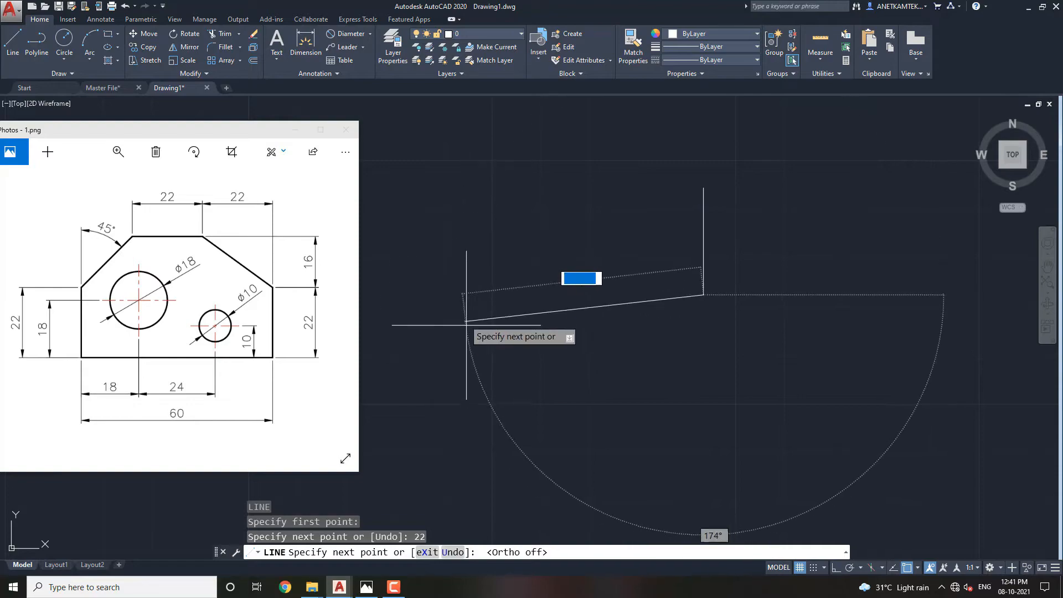
{"action": "key", "text": "F8"}
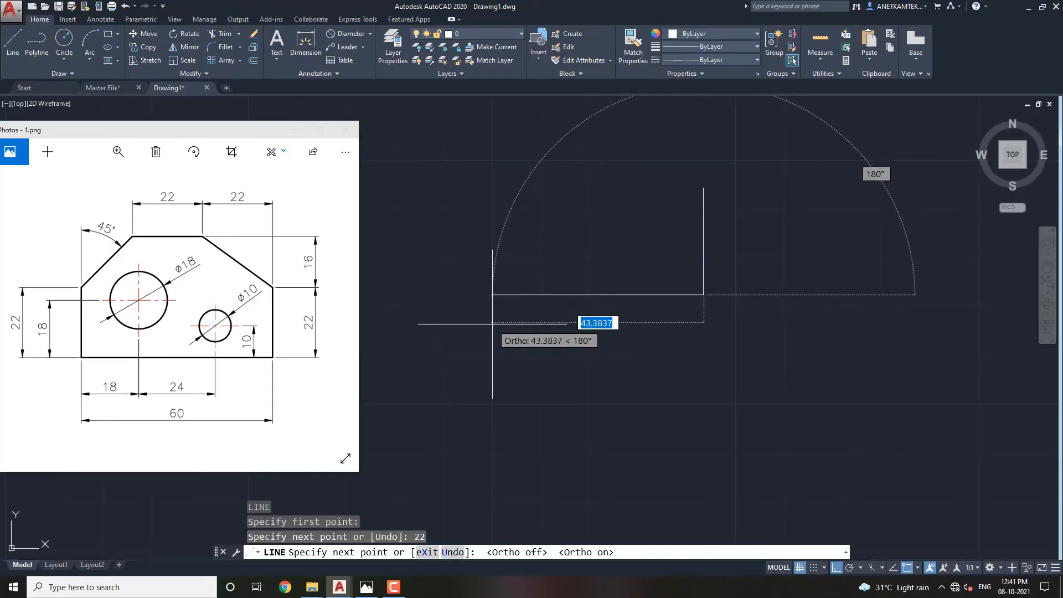
{"action": "type", "text": "60"}
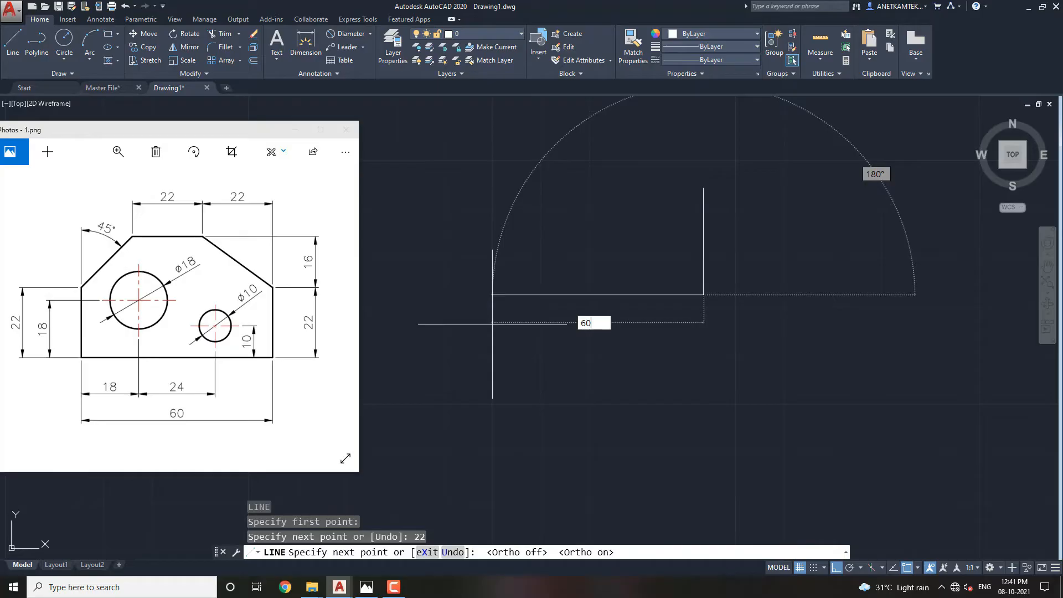
{"action": "key", "text": "Return"}
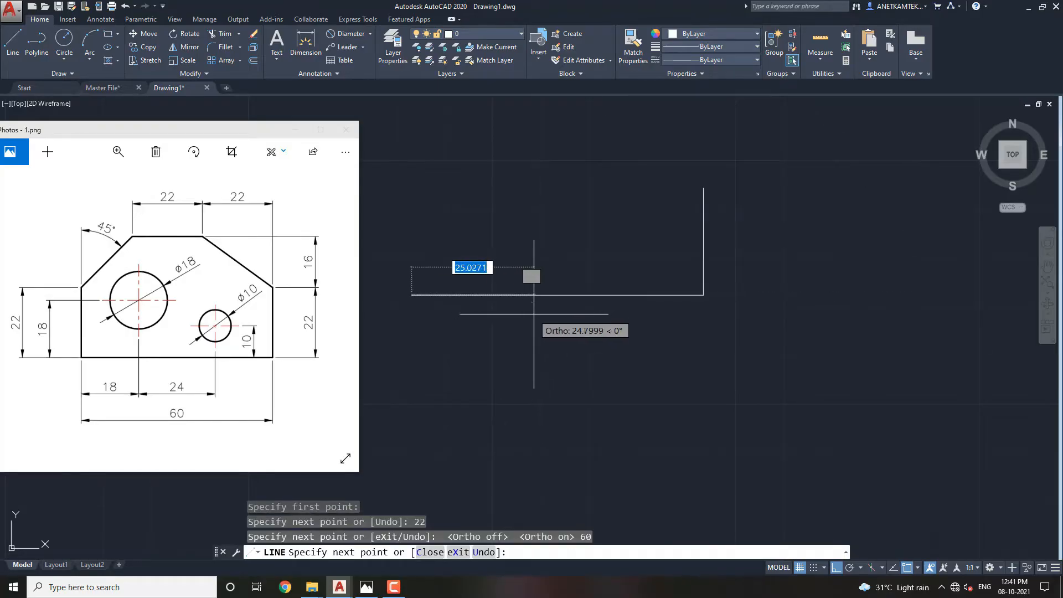
{"action": "middle_click_drag", "start_coordinate": [534, 315], "coordinate": [642, 381]}
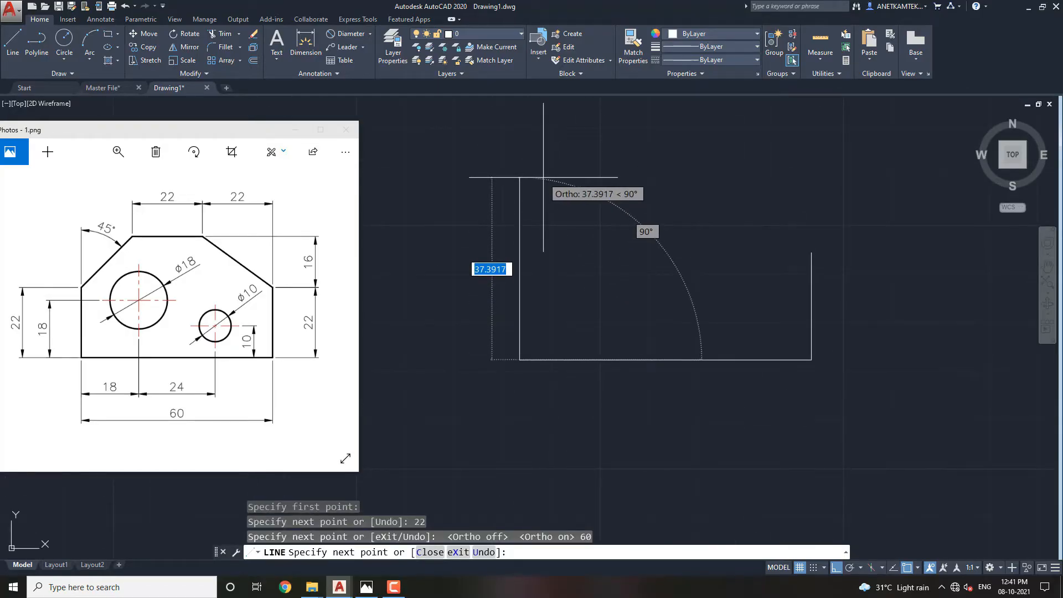
{"action": "type", "text": "22"}
{"action": "key", "text": "Return"}
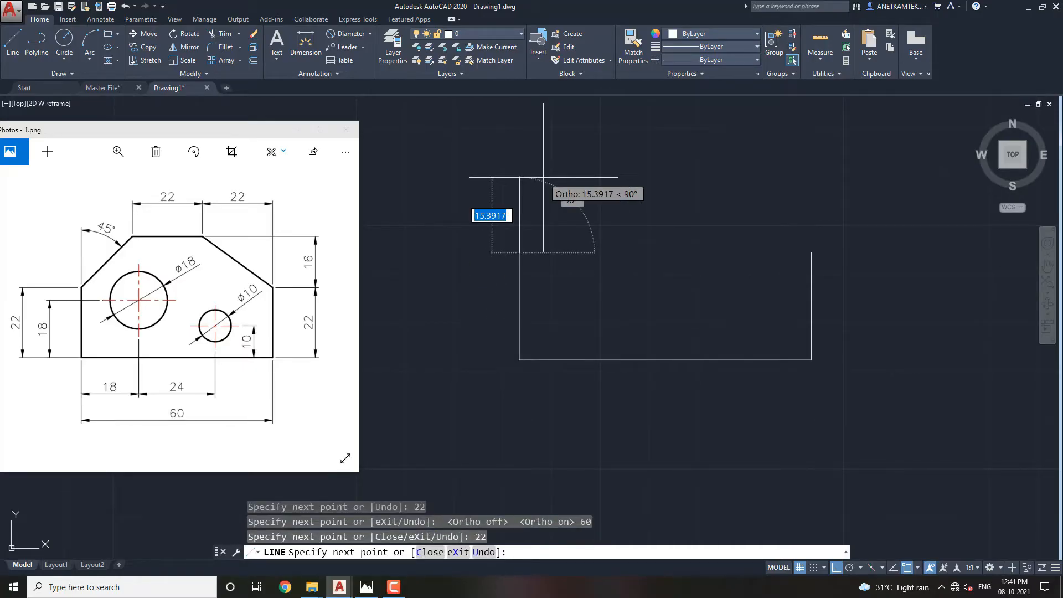
{"action": "key", "text": "Escape"}
With Ortho off, draw a line about 35 units long at 45° up and rightward from the left edge's upper end
{"action": "middle_click_drag", "start_coordinate": [641, 257], "coordinate": [620, 264]}
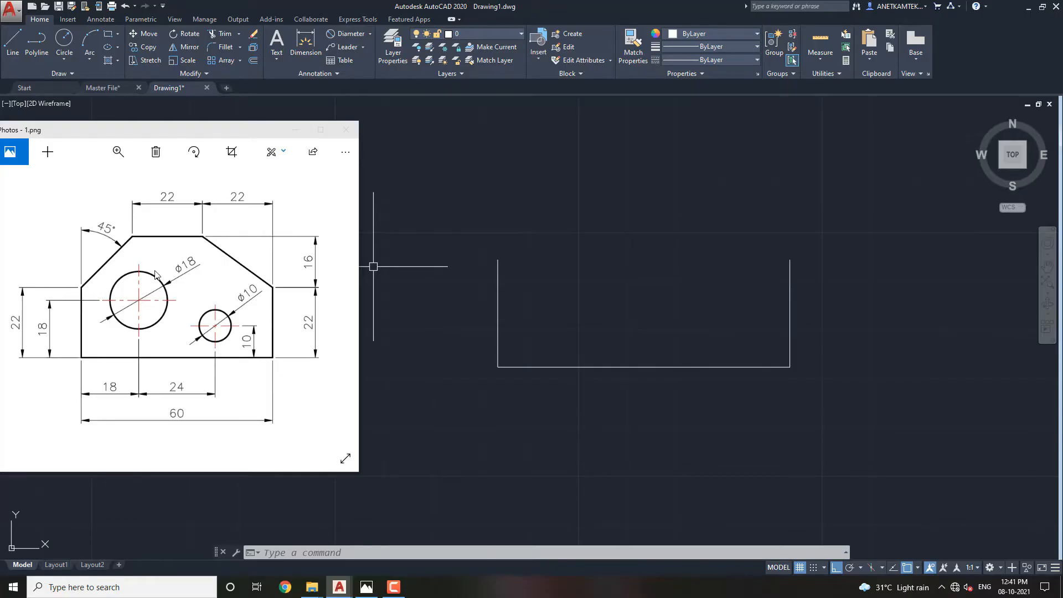
{"action": "middle_click_drag", "start_coordinate": [506, 275], "coordinate": [510, 299]}
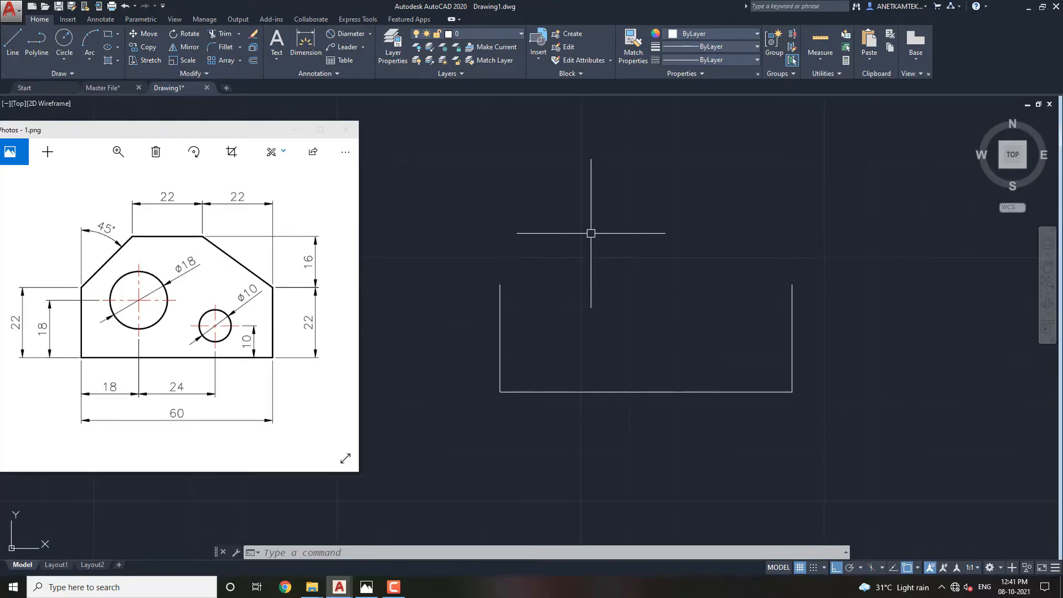
{"action": "type", "text": "l"}
{"action": "key", "text": "Return"}
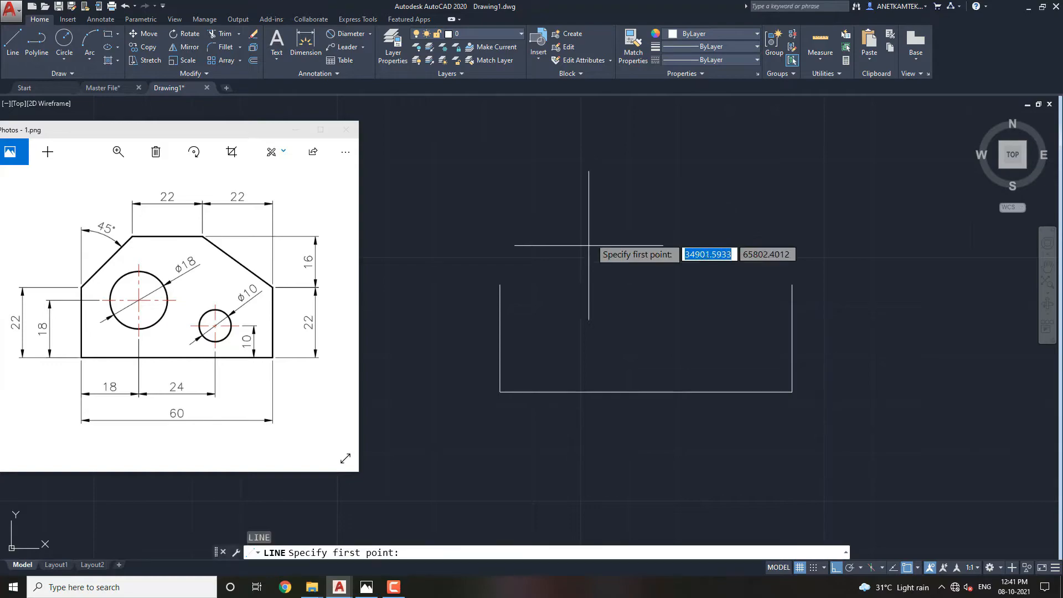
{"action": "left_click", "coordinate": [501, 286]}
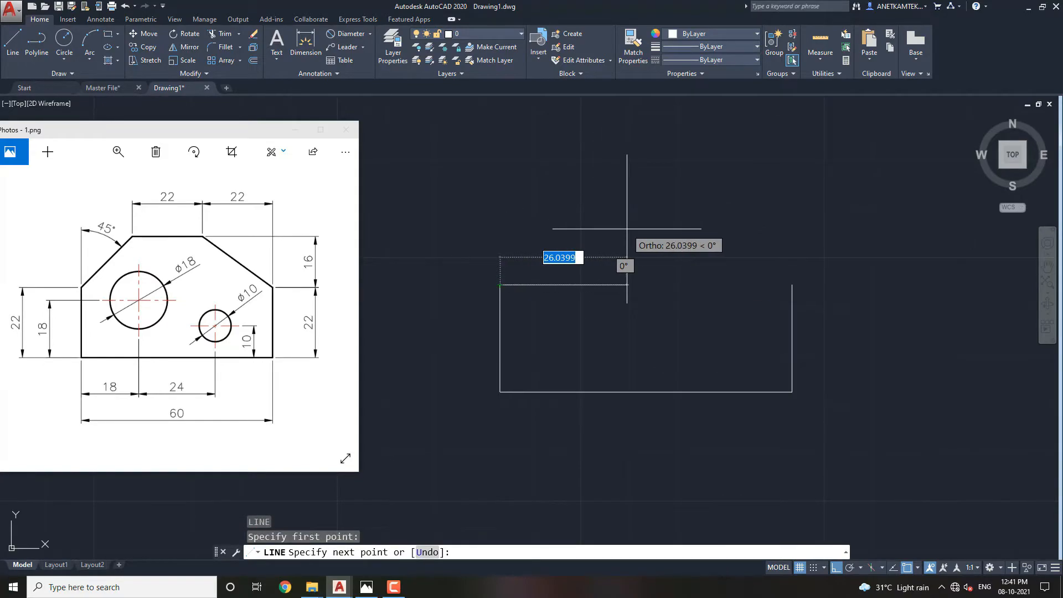
{"action": "key", "text": "F8"}
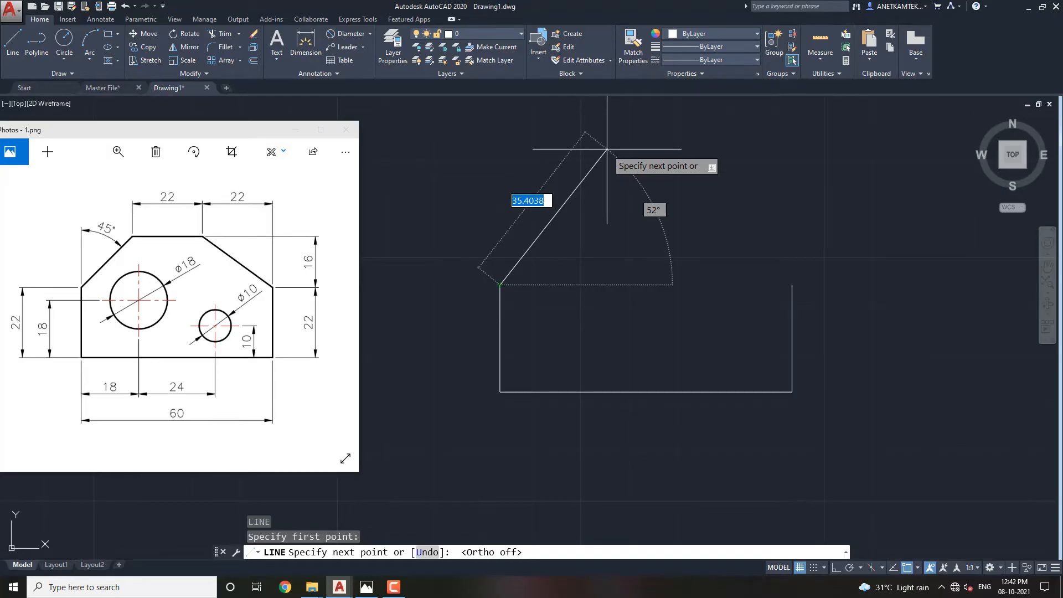
{"action": "key", "text": "Tab"}
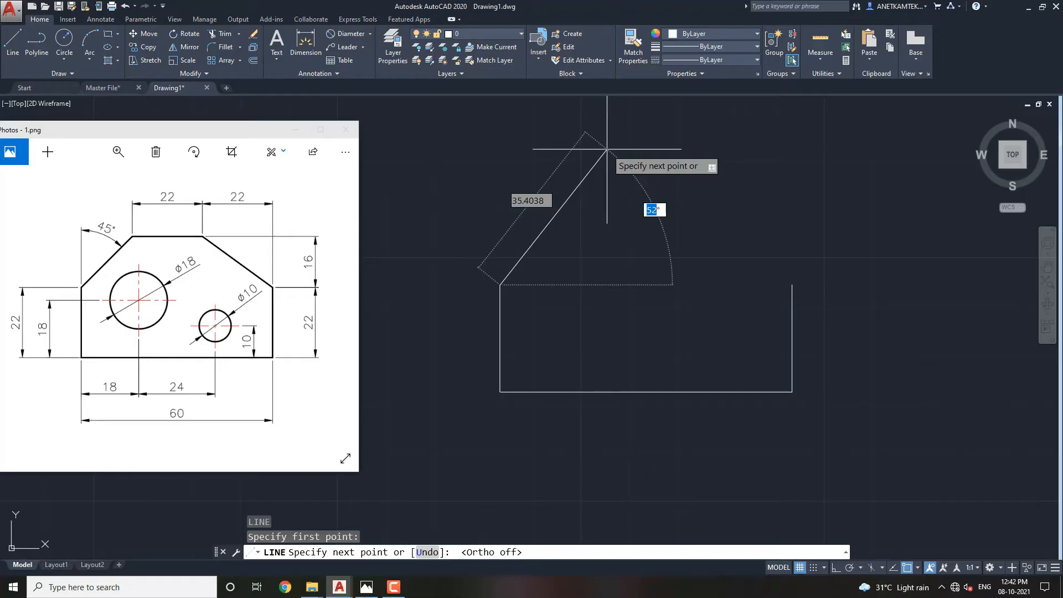
{"action": "type", "text": "45"}
{"action": "key", "text": "Return"}
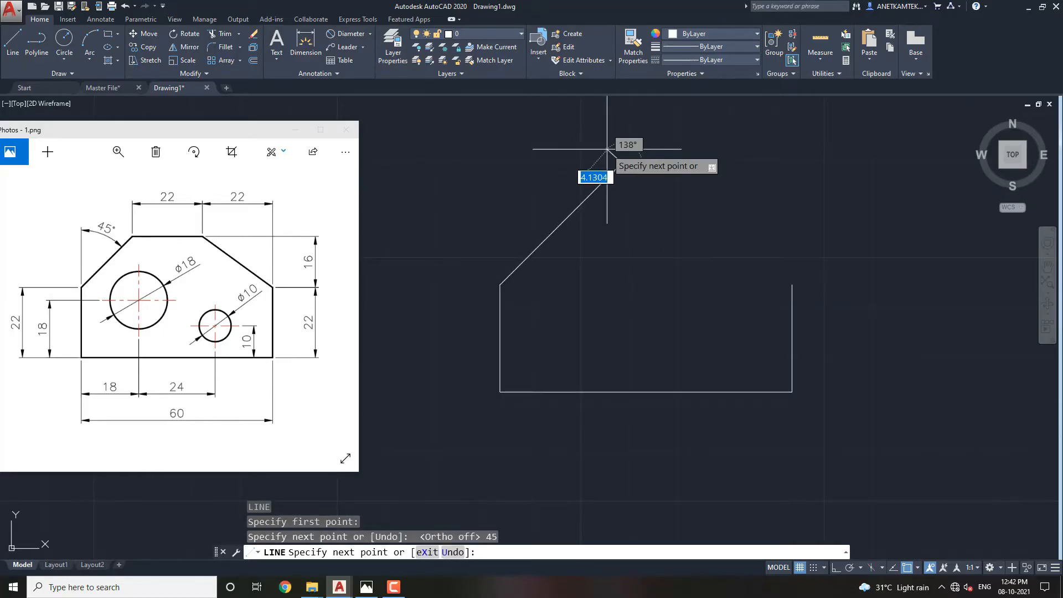
{"action": "key", "text": "Escape"}
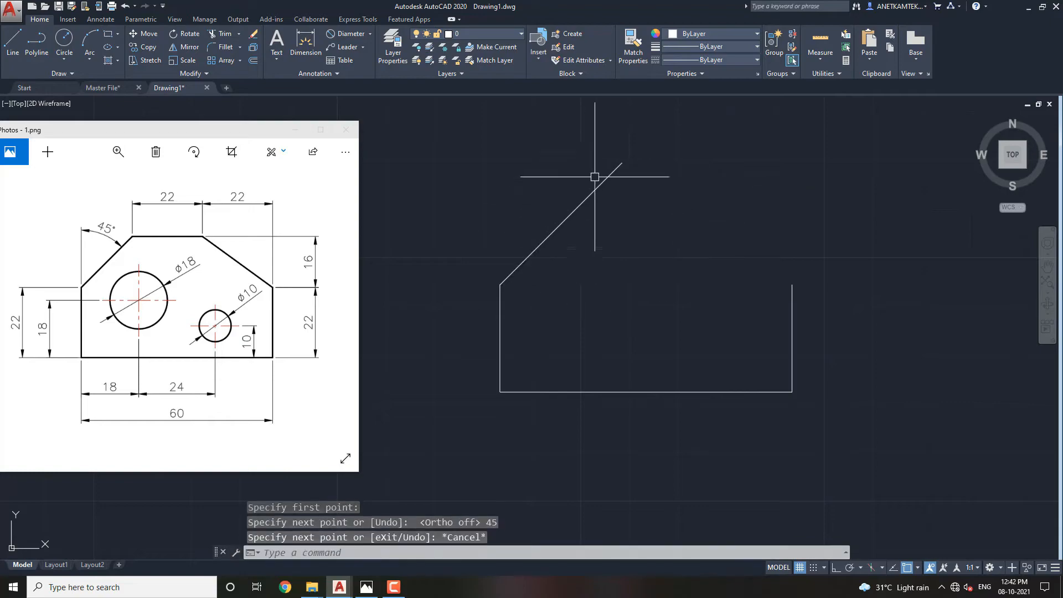
With Ortho on, start a line at the right edge's upper end and extend it 16 units straight up
{"action": "middle_click_drag", "start_coordinate": [618, 205], "coordinate": [596, 237]}
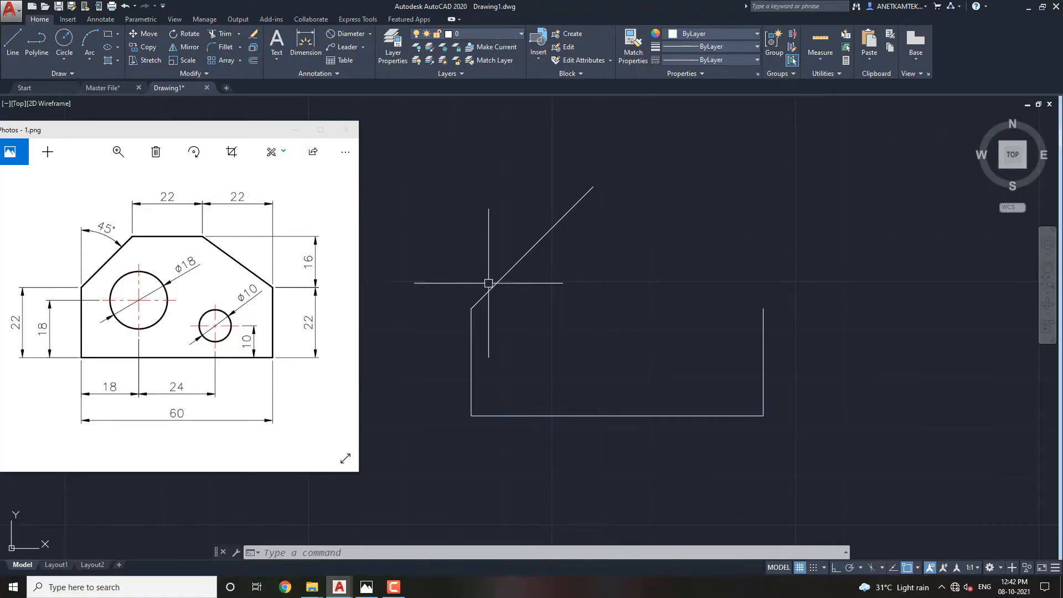
{"action": "type", "text": "L"}
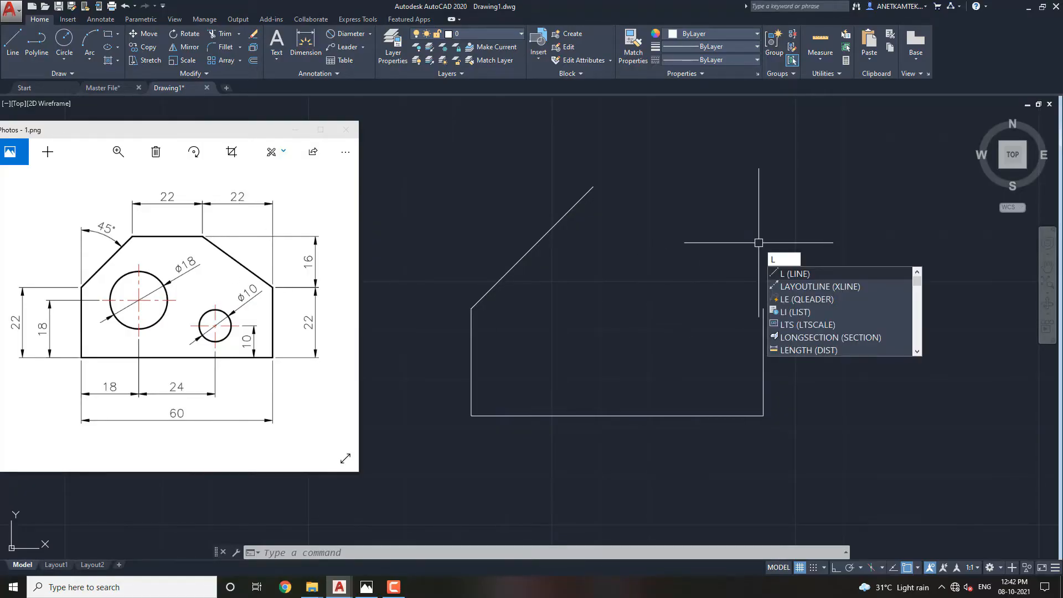
{"action": "key", "text": "Return"}
{"action": "left_click", "coordinate": [764, 308]}
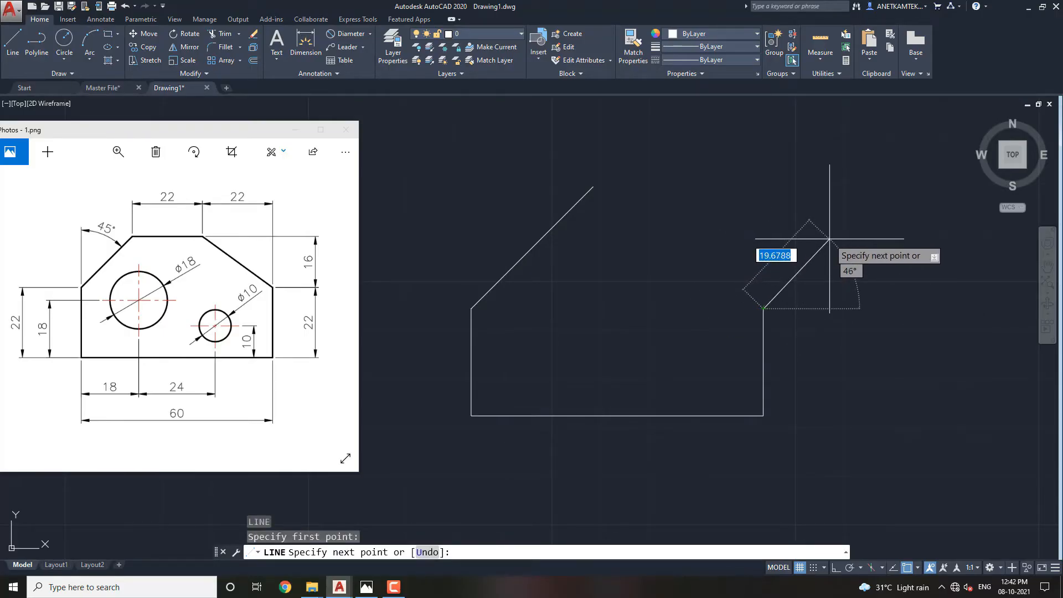
{"action": "key", "text": "F8"}
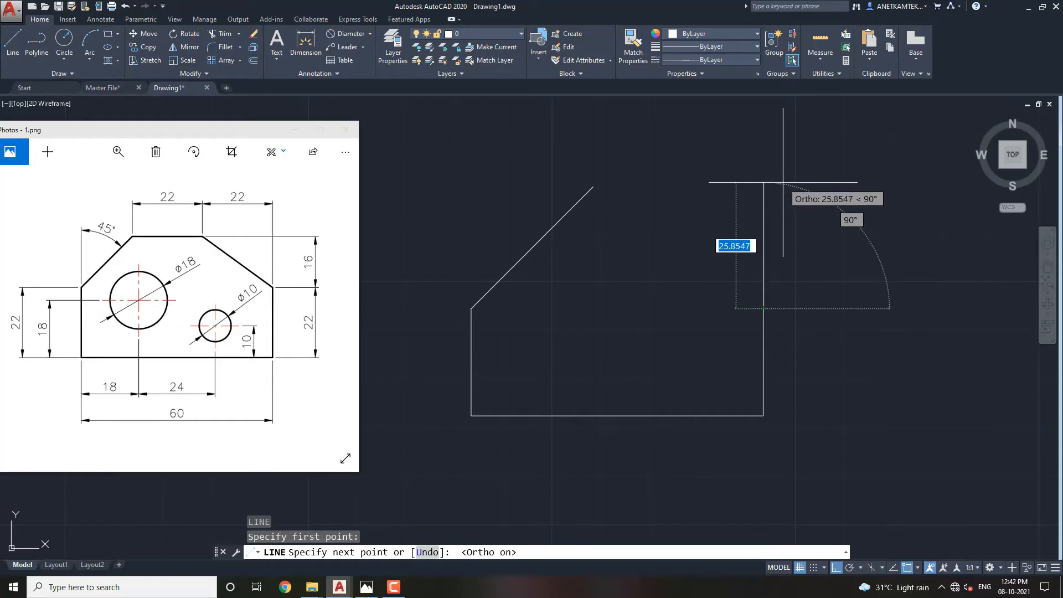
{"action": "type", "text": "16"}
{"action": "key", "text": "Return"}
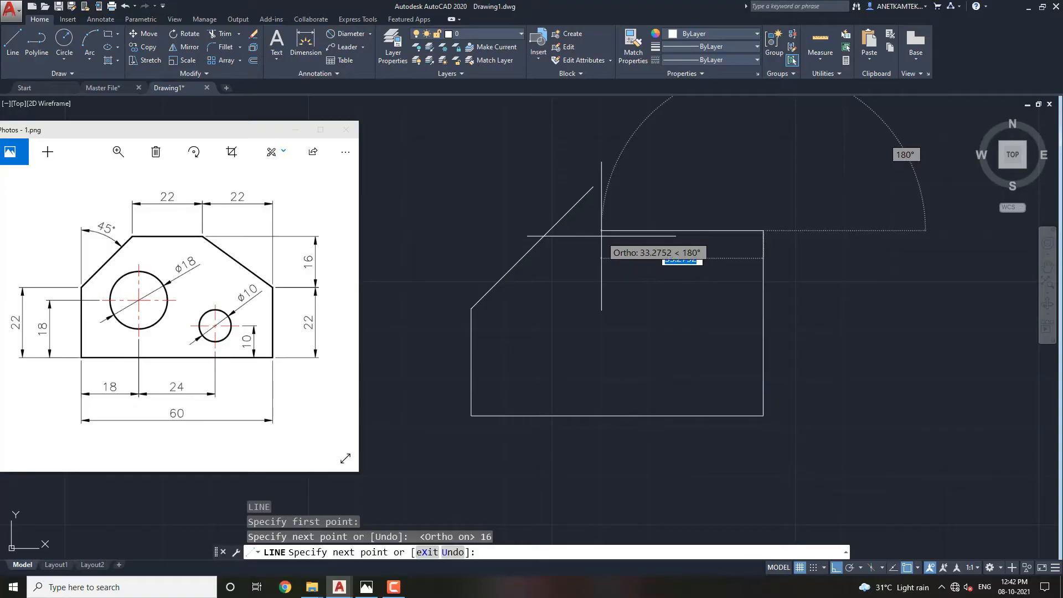
Continue the line 22 units to the left, and draw the sloped edge back to the 22-unit right edge's upper end
{"action": "type", "text": "22"}
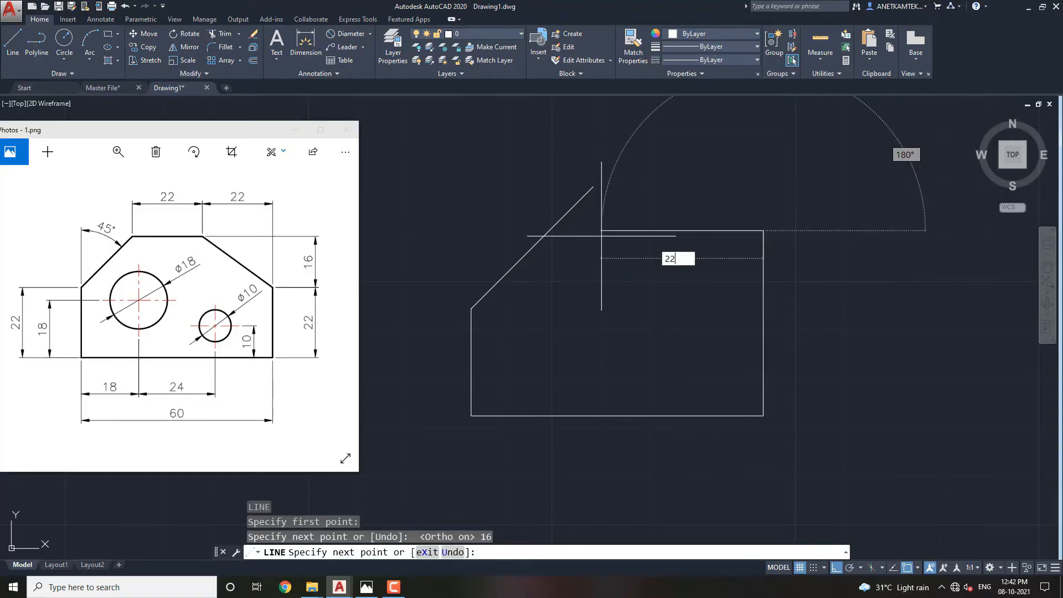
{"action": "key", "text": "Return"}
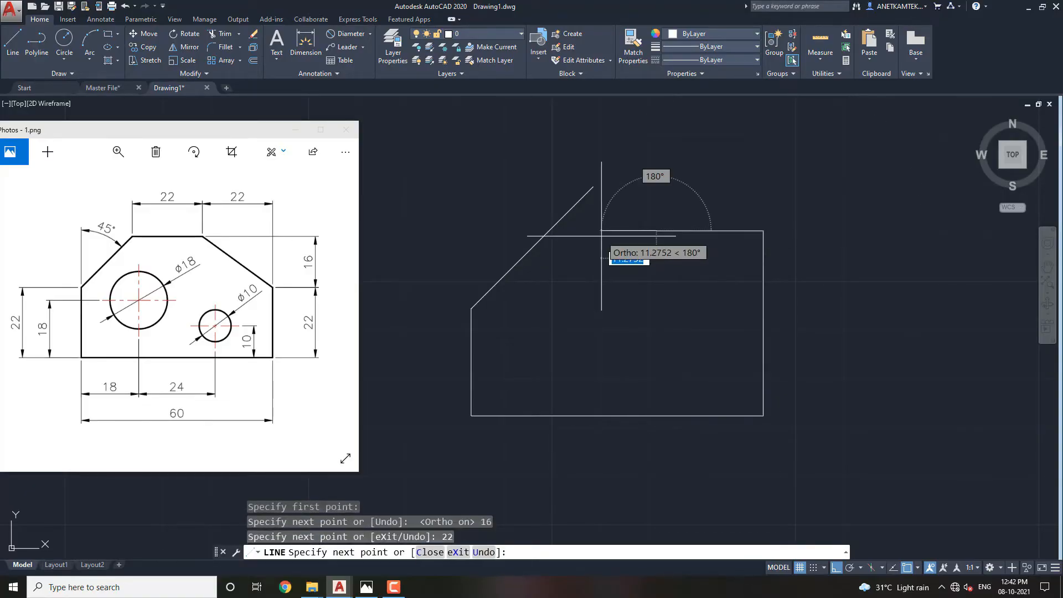
{"action": "left_click", "coordinate": [764, 309]}
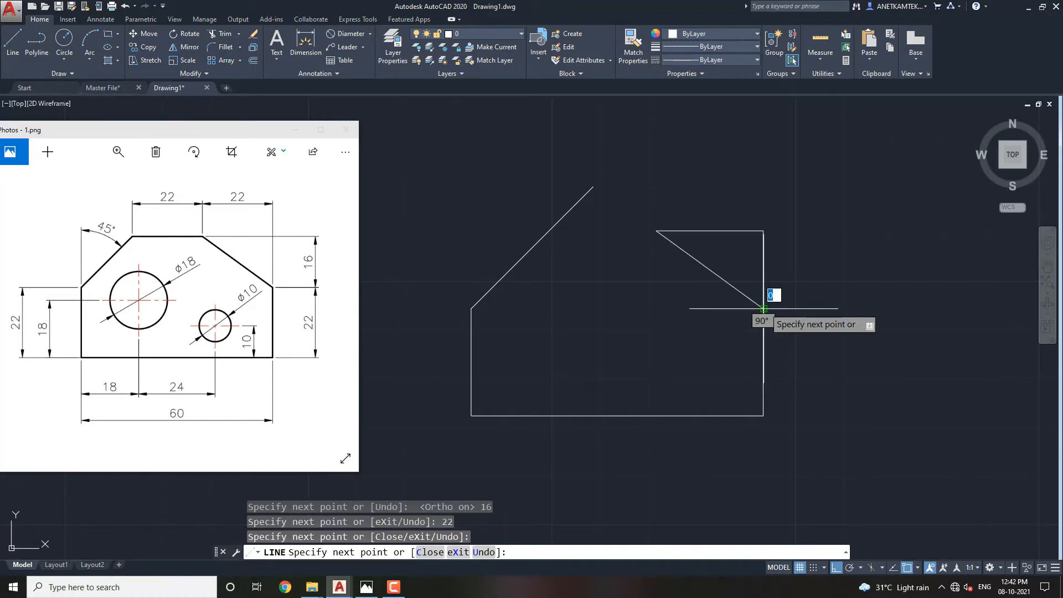
{"action": "key", "text": "Escape"}
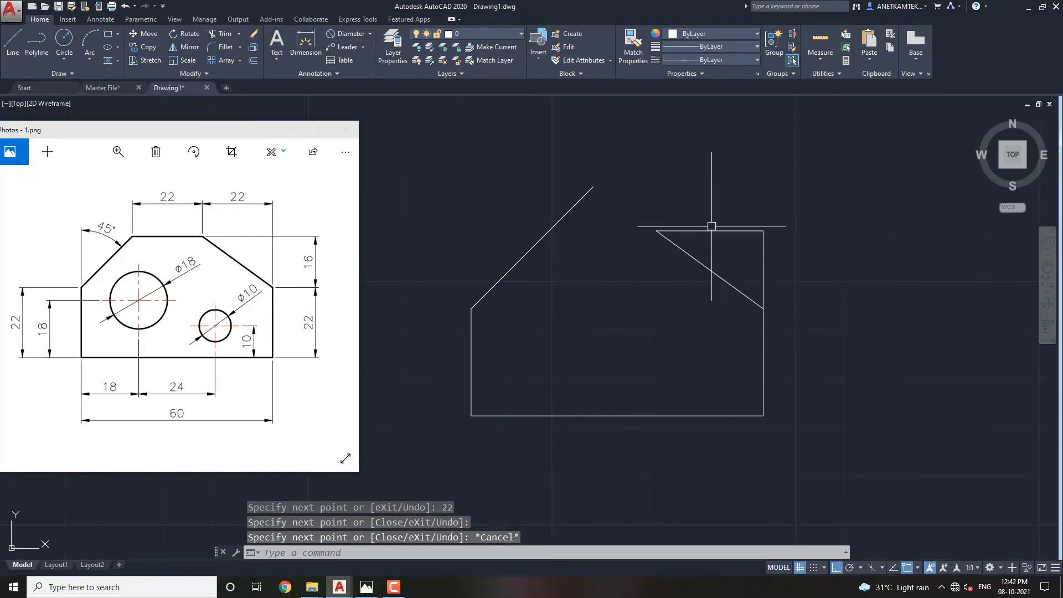
Erase the 16-unit vertical and 22-unit horizontal construction lines above the plate's right edge
{"action": "left_click", "coordinate": [783, 245]}
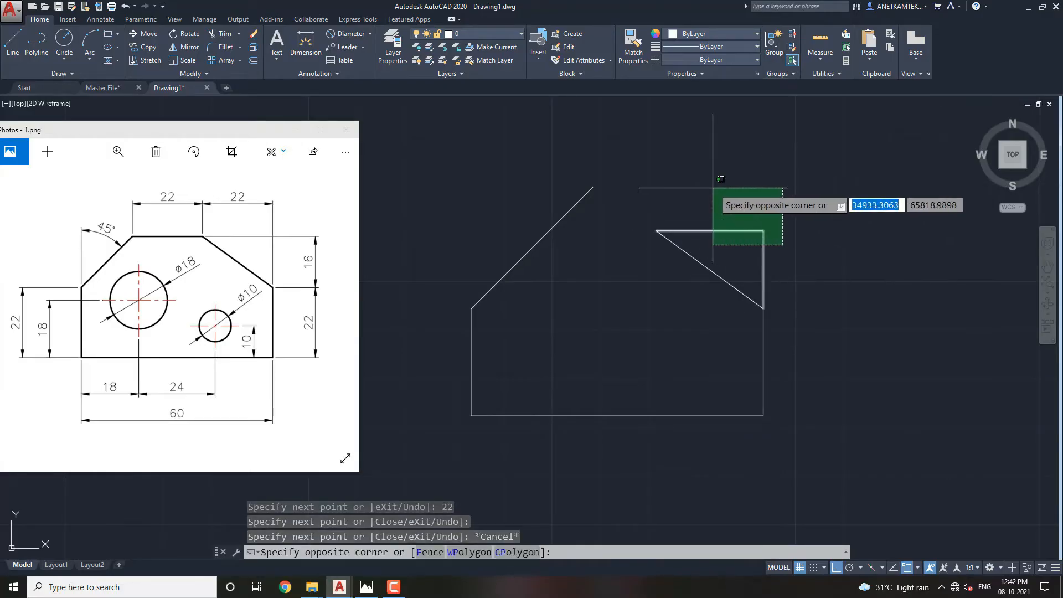
{"action": "left_click", "coordinate": [713, 188]}
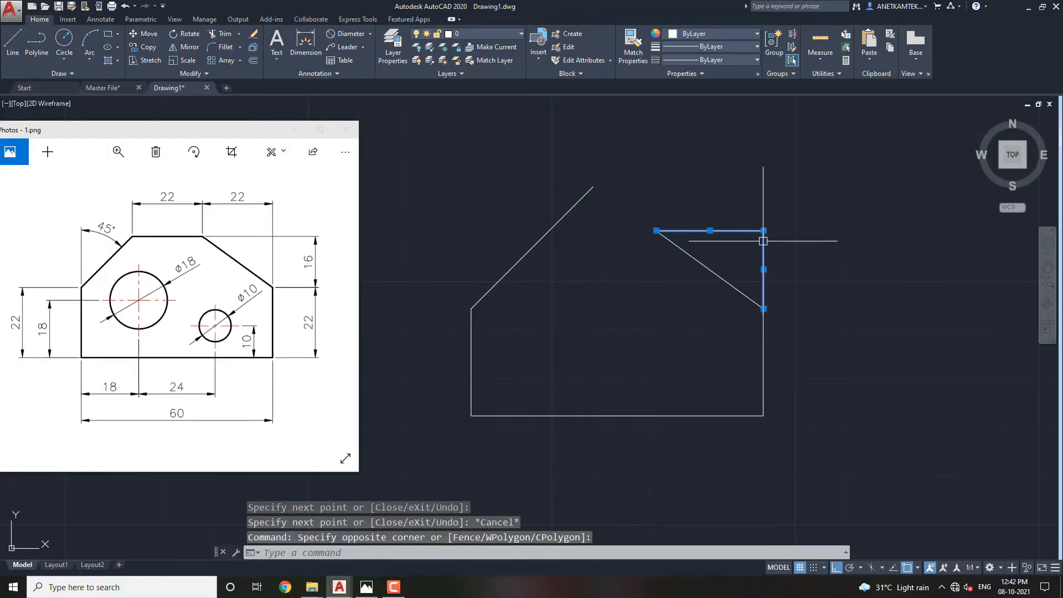
{"action": "type", "text": "E"}
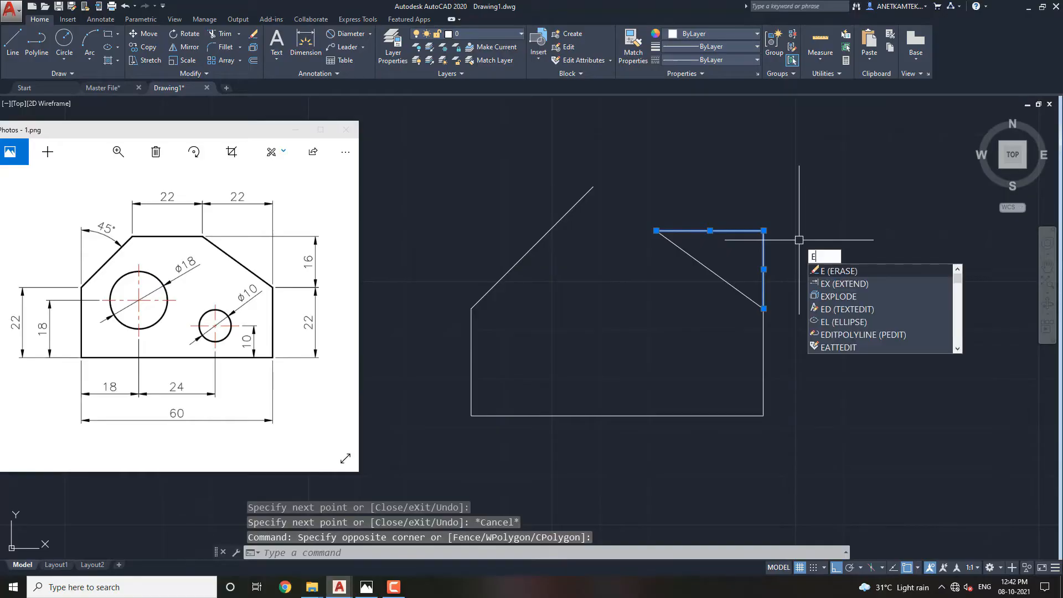
{"action": "key", "text": "Return"}
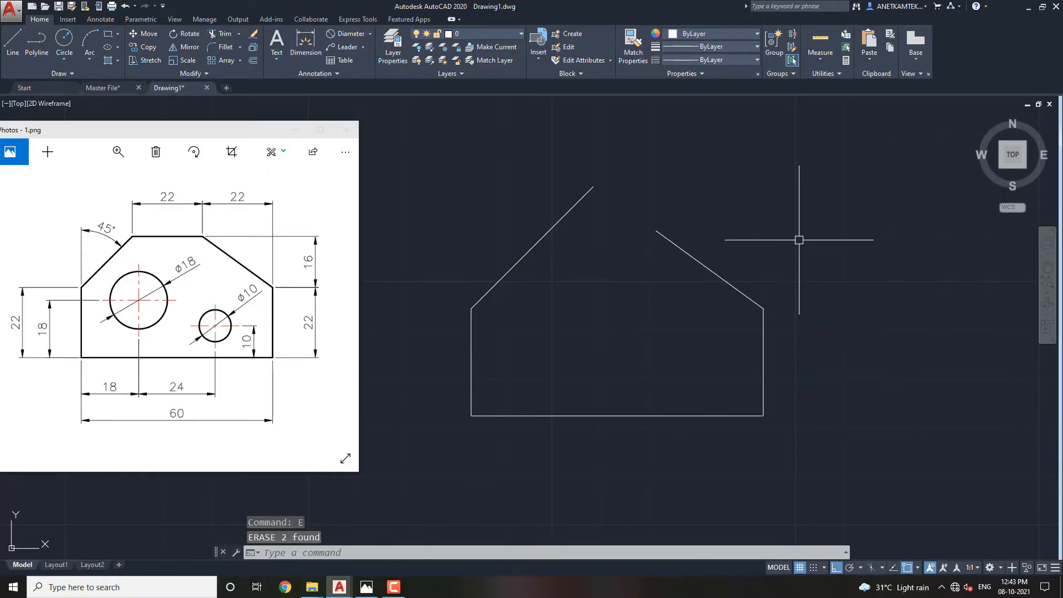
Draw the plate's top edge as a line 22 units to the left from the sloped right edge's upper end
{"action": "type", "text": "l"}
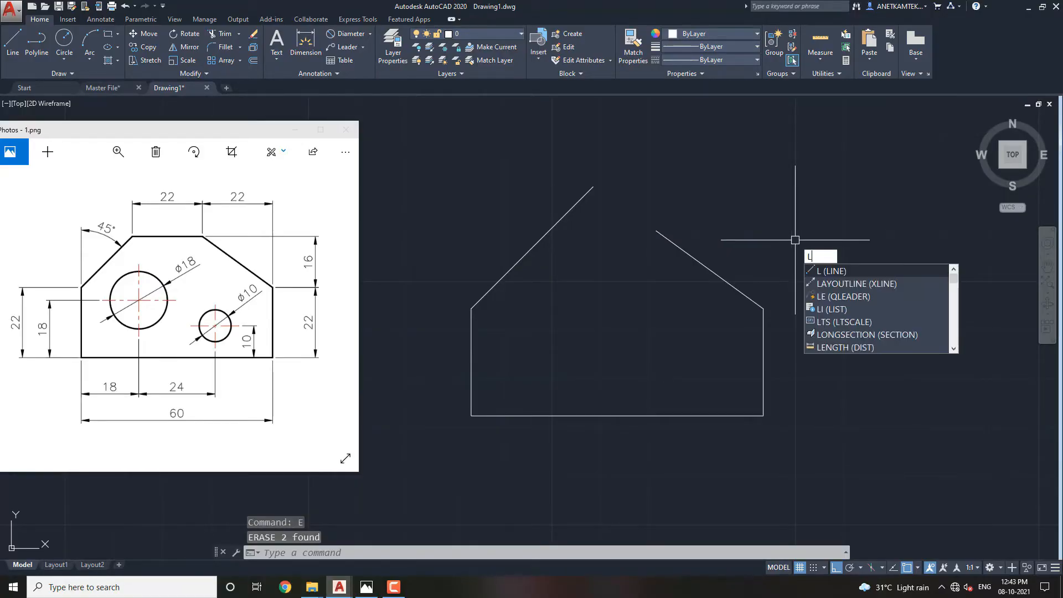
{"action": "key", "text": "Return"}
{"action": "left_click", "coordinate": [656, 231]}
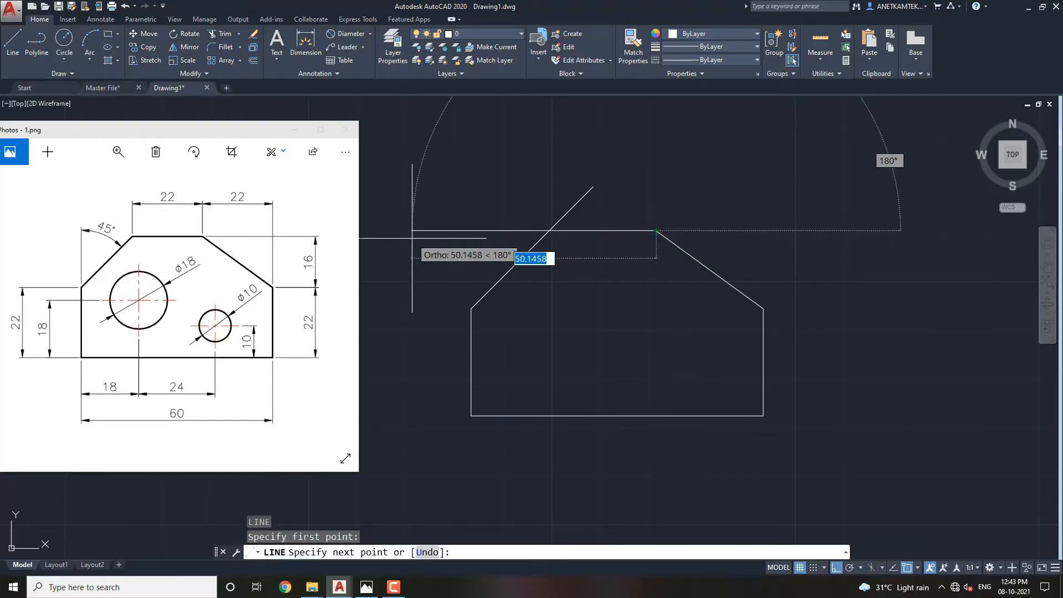
{"action": "type", "text": "22"}
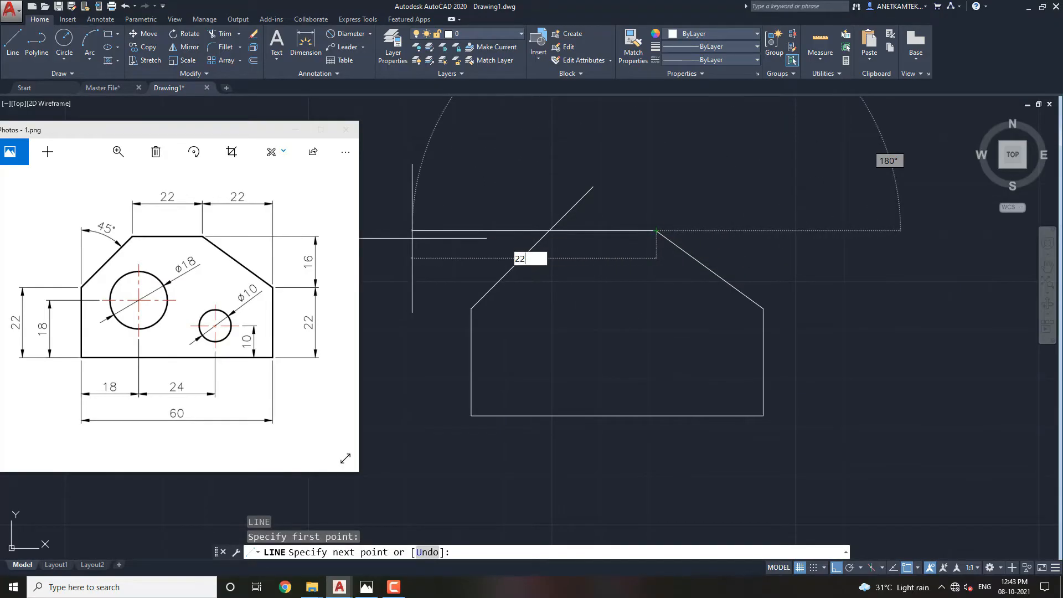
{"action": "key", "text": "Return"}
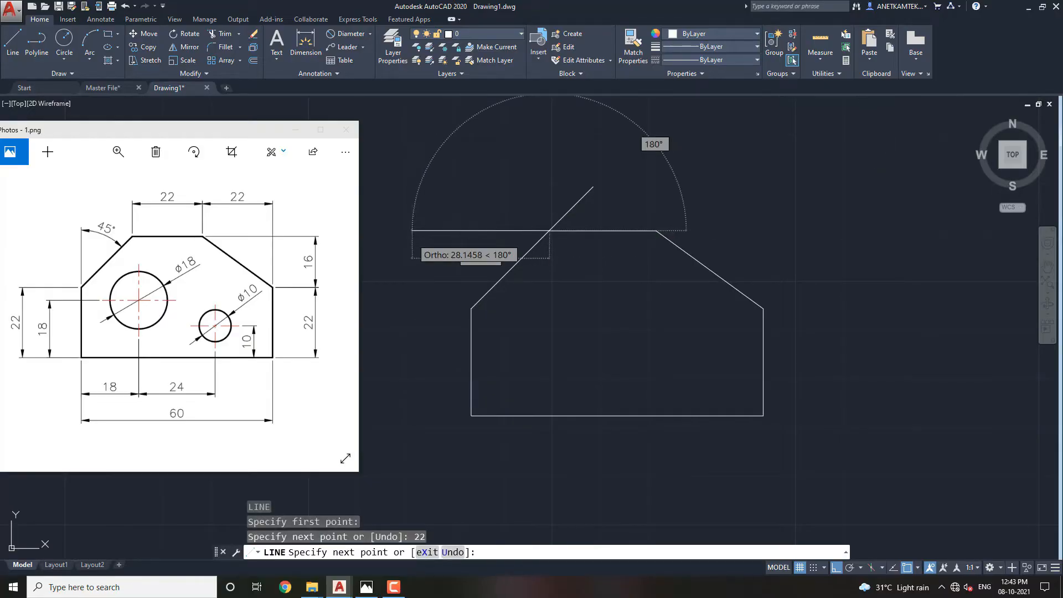
{"action": "key", "text": "Escape"}
Trim the part of the 45° line that extends above the plate's top edge
{"action": "middle_click_drag", "start_coordinate": [582, 298], "coordinate": [617, 295]}
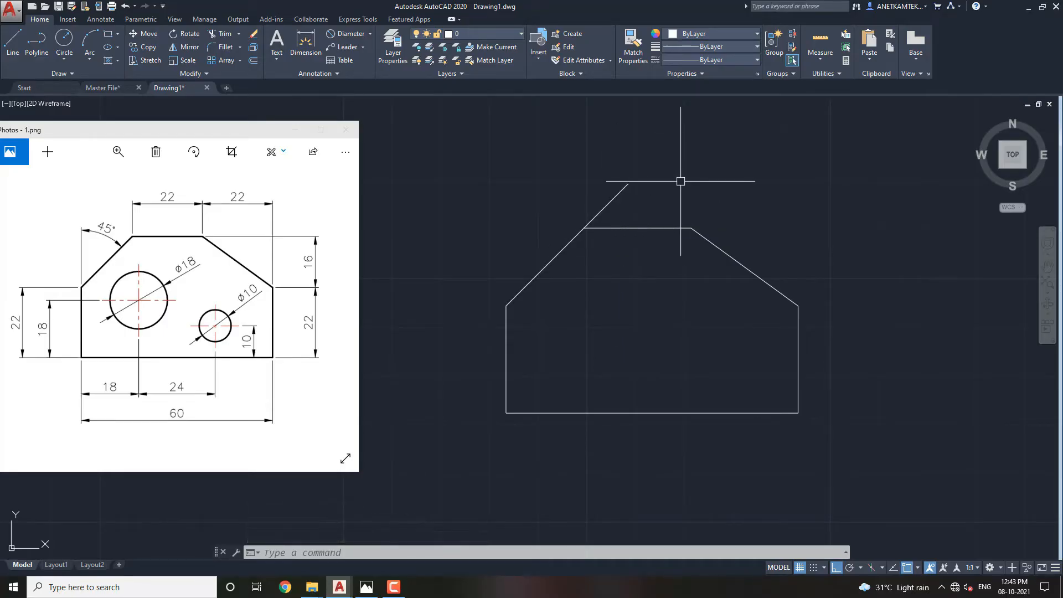
{"action": "type", "text": "TR"}
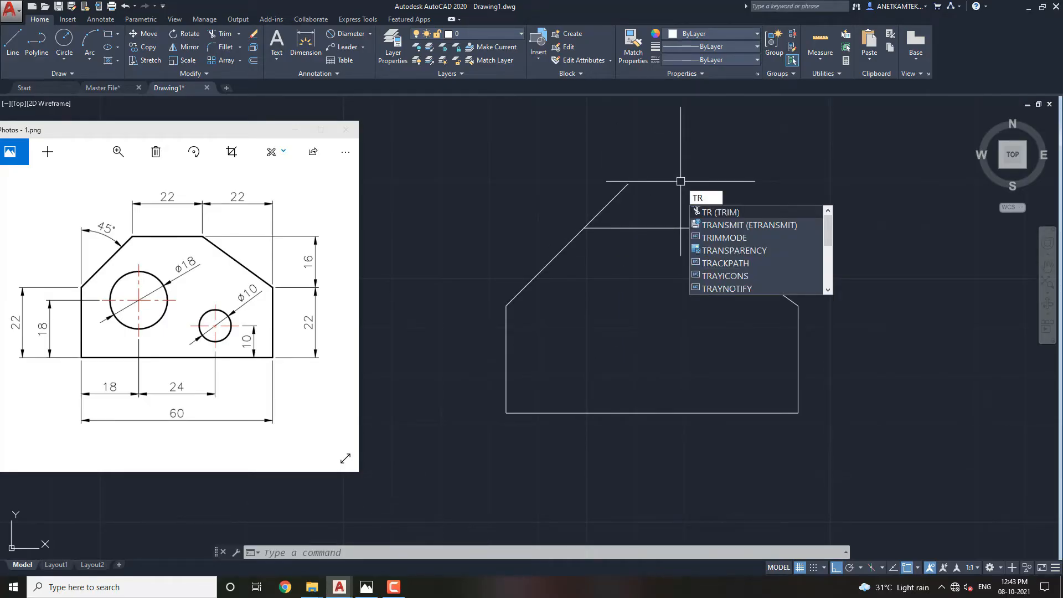
{"action": "key", "text": "Return"}
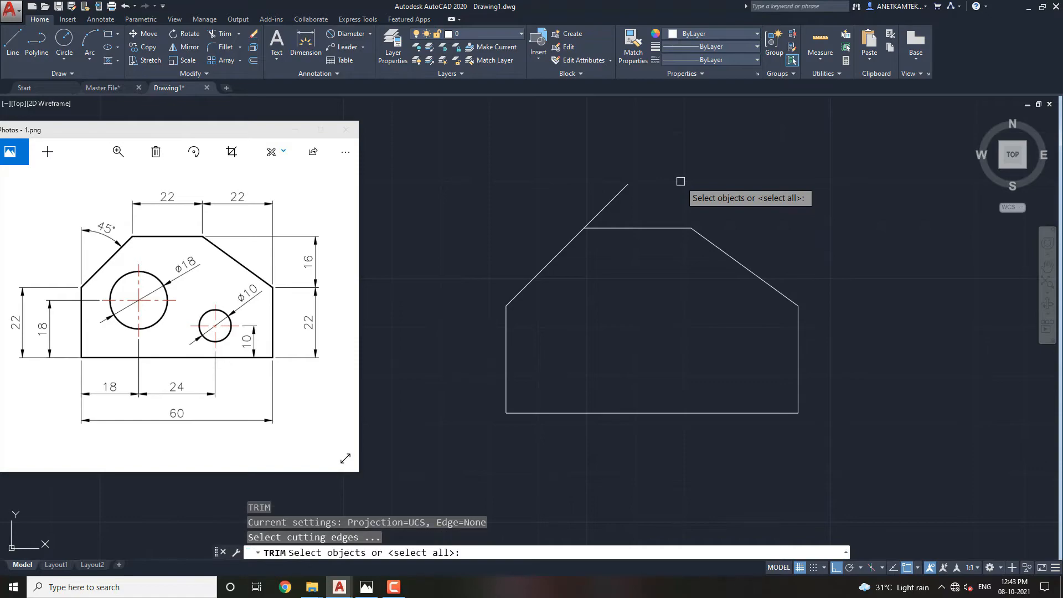
{"action": "key", "text": "Return"}
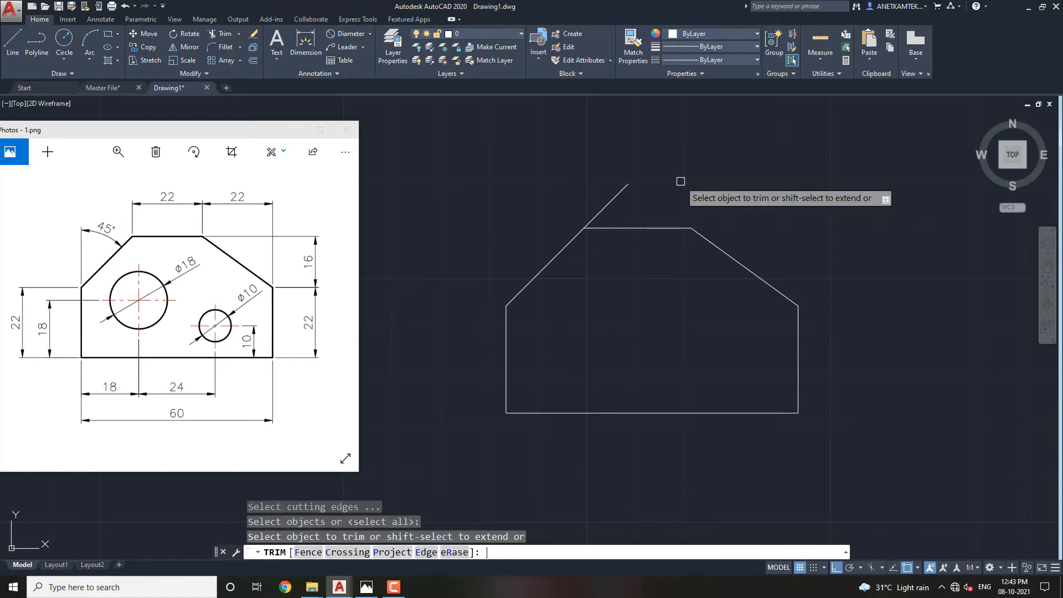
{"action": "left_click", "coordinate": [617, 200]}
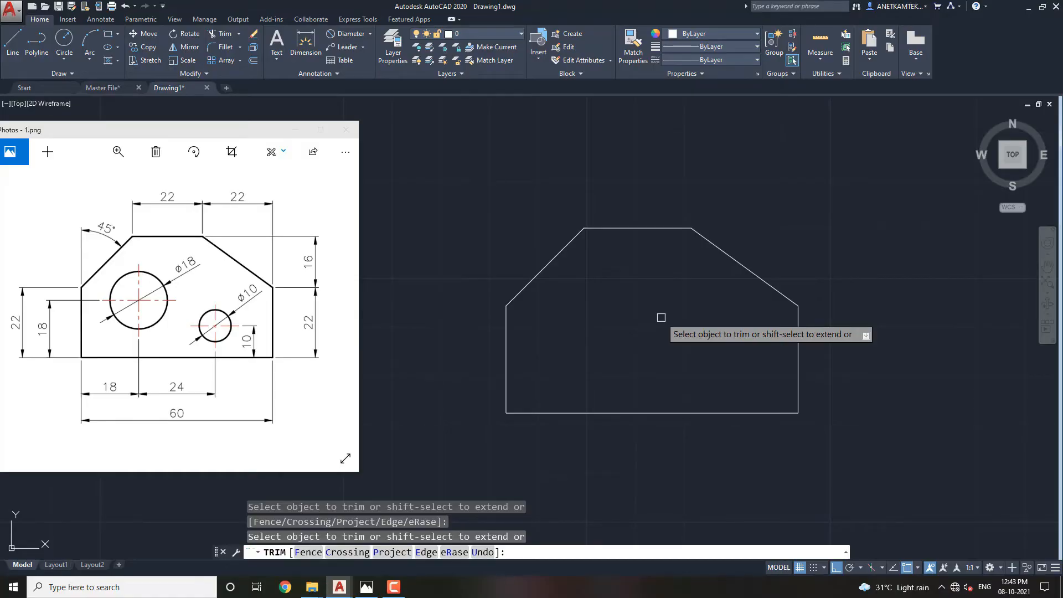
{"action": "key", "text": "Escape"}
Draw a circle of diameter 18 centred on the plate's lower-left corner
{"action": "mouse_move", "coordinate": [660, 316]}
{"action": "middle_mouse_down"}
{"action": "mouse_move", "coordinate": [637, 313]}
{"action": "mouse_move", "coordinate": [646, 301]}
{"action": "mouse_move", "coordinate": [658, 317]}
{"action": "middle_mouse_up"}
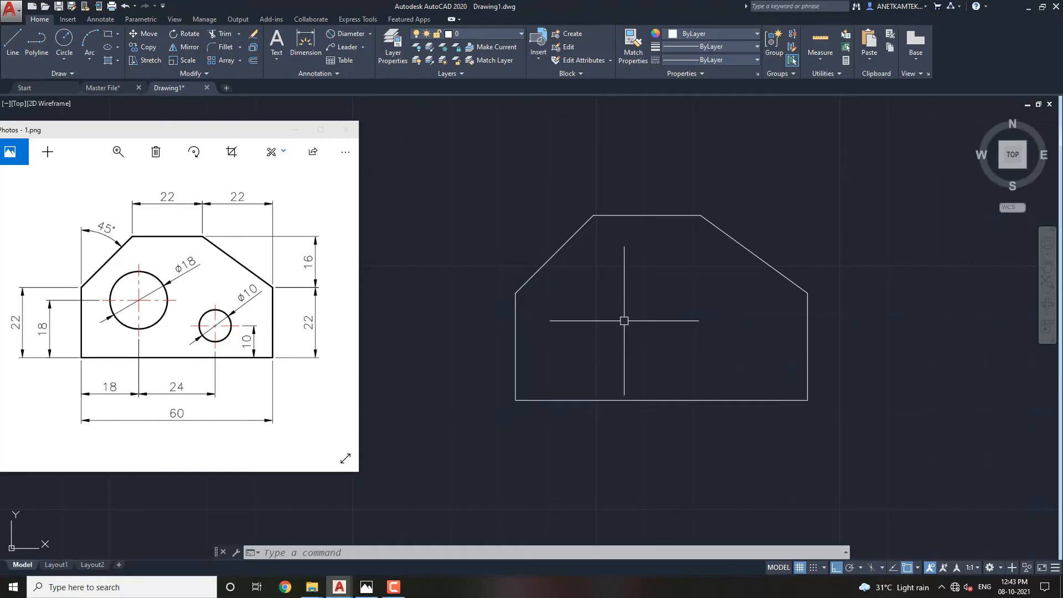
{"action": "type", "text": "c"}
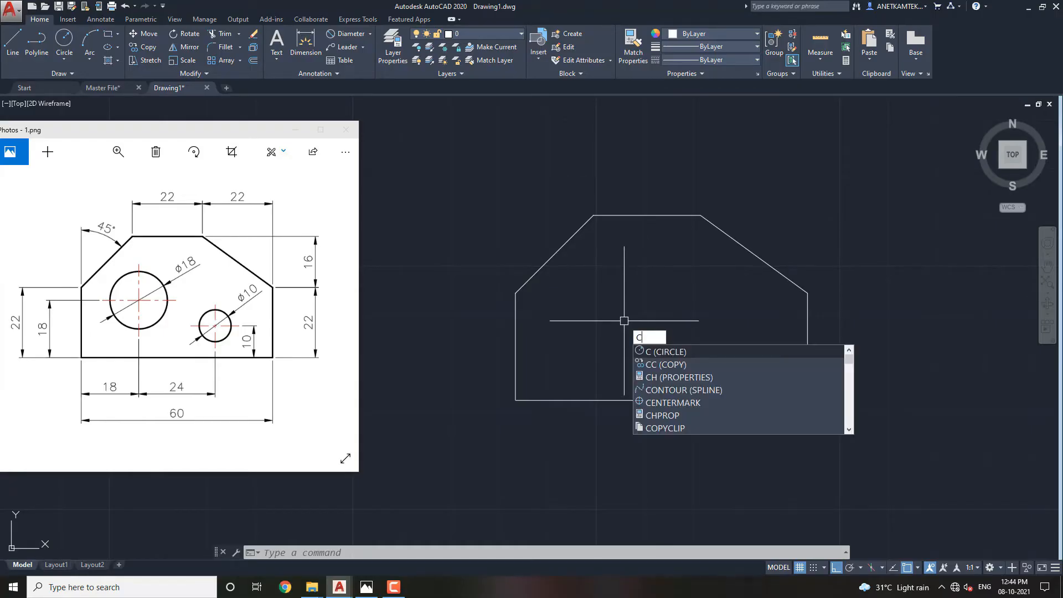
{"action": "key", "text": "Return"}
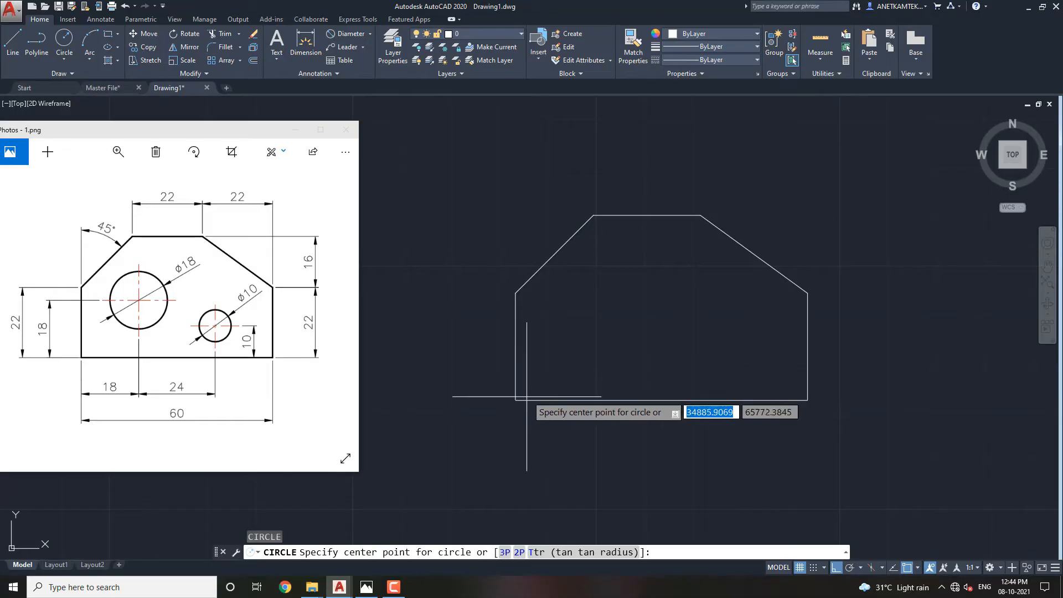
{"action": "left_click", "coordinate": [516, 400]}
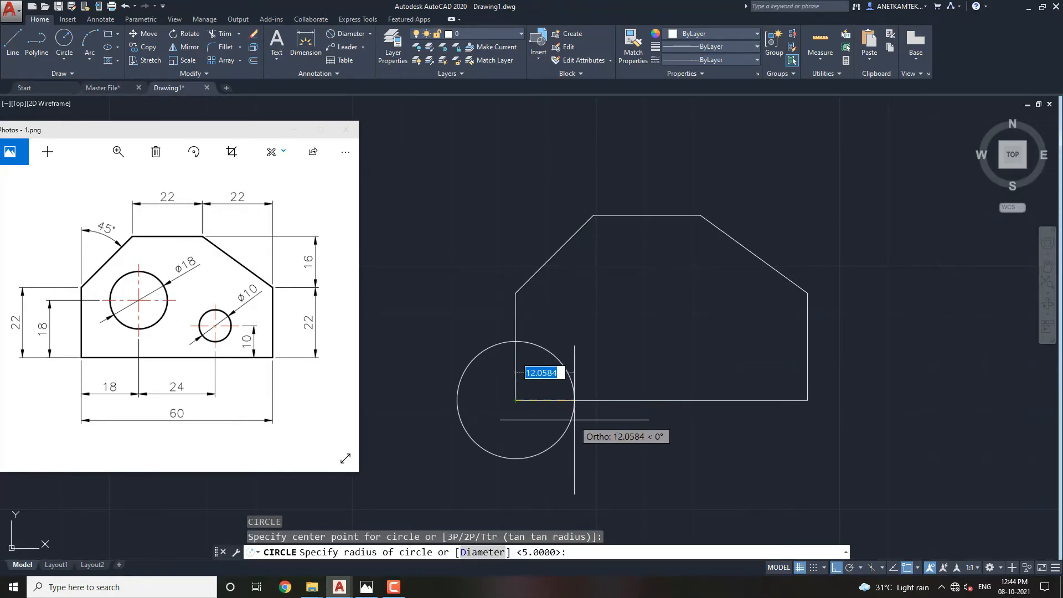
{"action": "type", "text": "D"}
{"action": "key", "text": "Return"}
{"action": "type", "text": "18"}
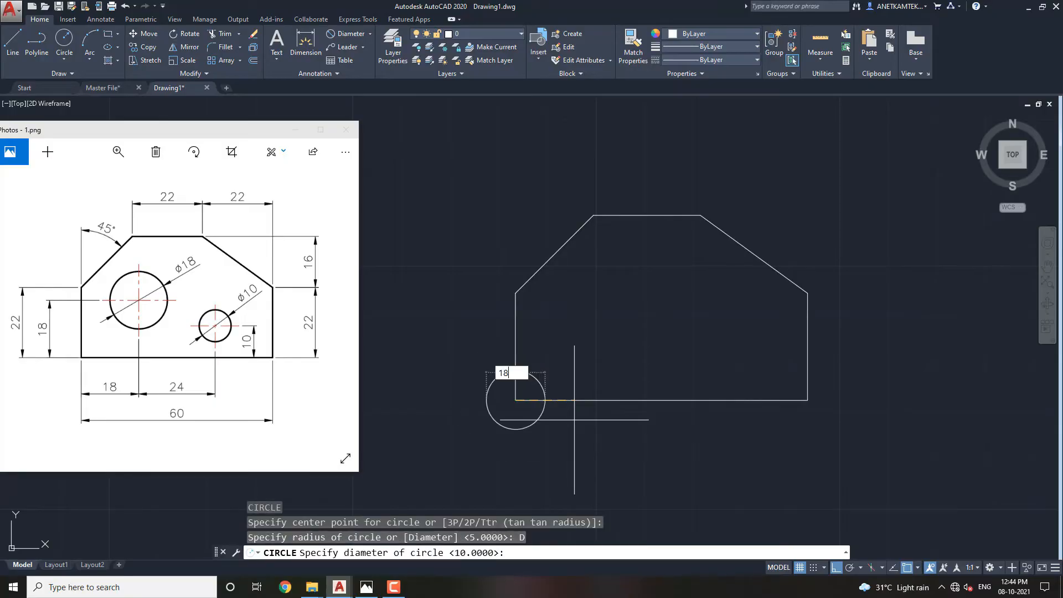
{"action": "key", "text": "Return"}
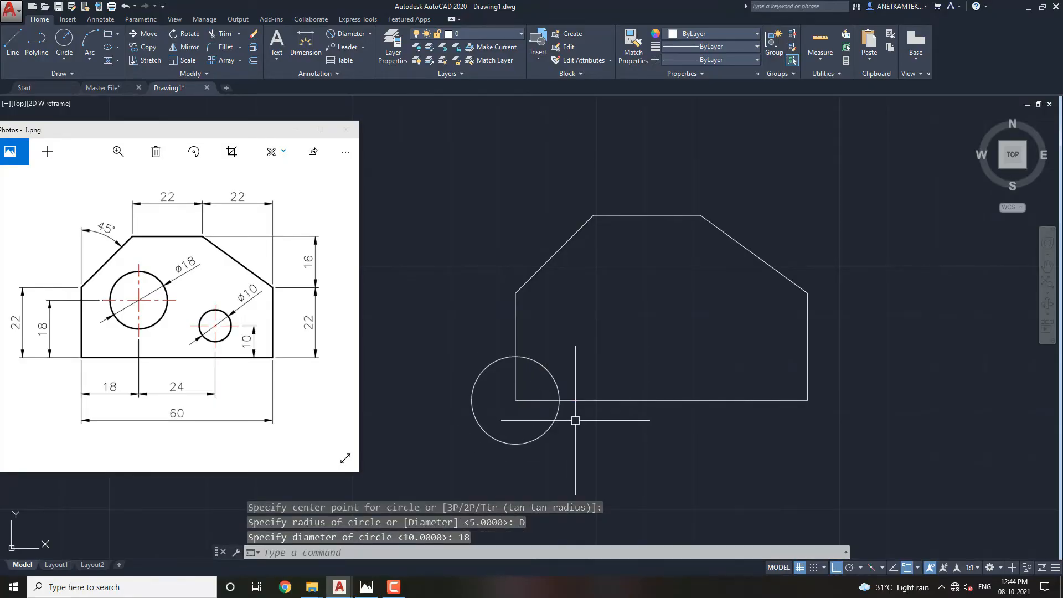
Move the diameter 18 circle 18 units to the right along the bottom edge
{"action": "middle_click_drag", "start_coordinate": [612, 417], "coordinate": [616, 367]}
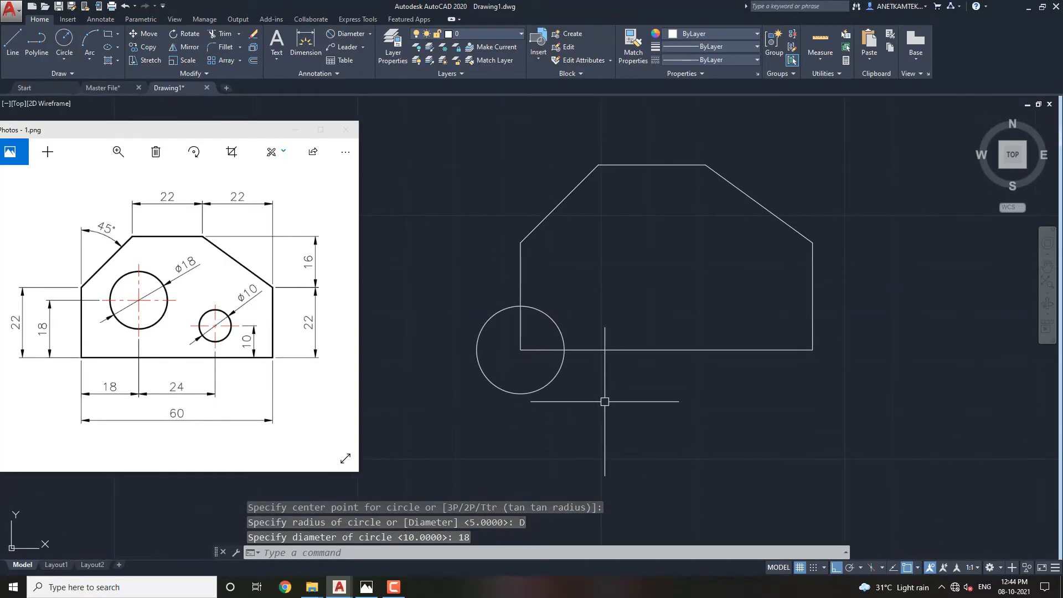
{"action": "left_click", "coordinate": [518, 392]}
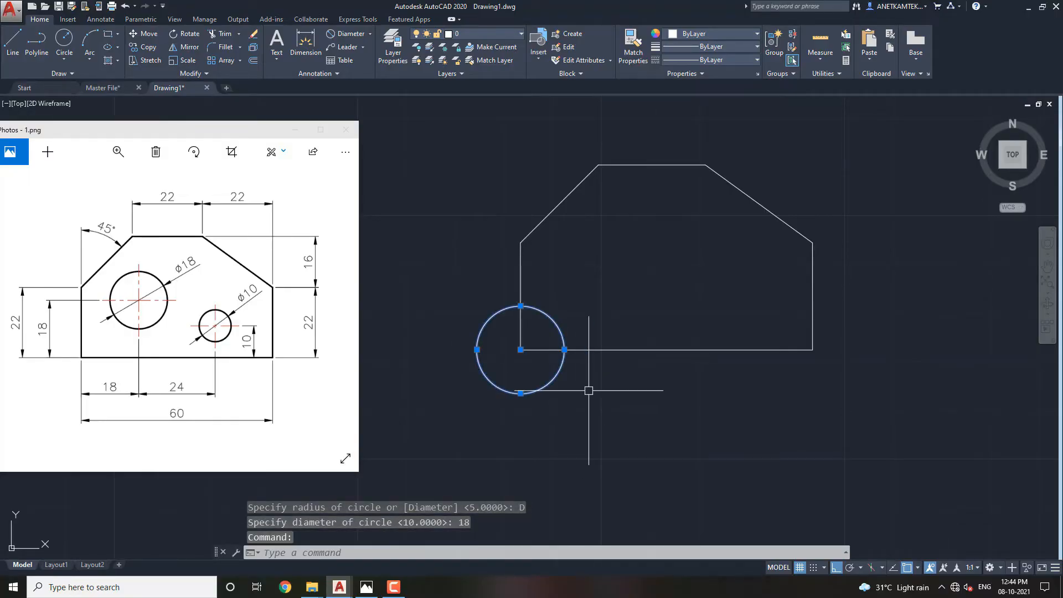
{"action": "type", "text": "M"}
{"action": "key", "text": "Return"}
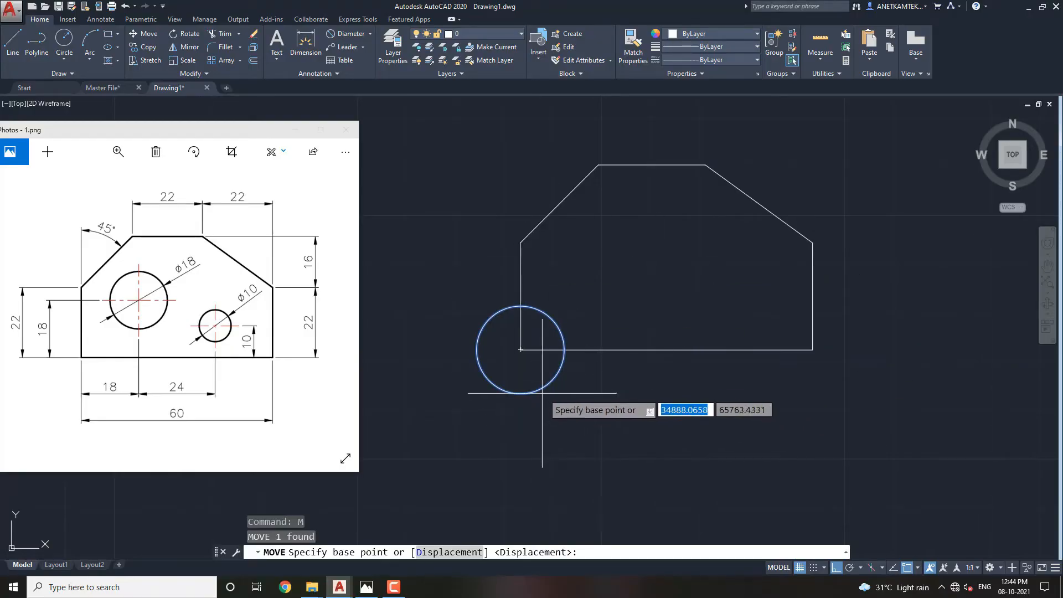
{"action": "left_click", "coordinate": [593, 444]}
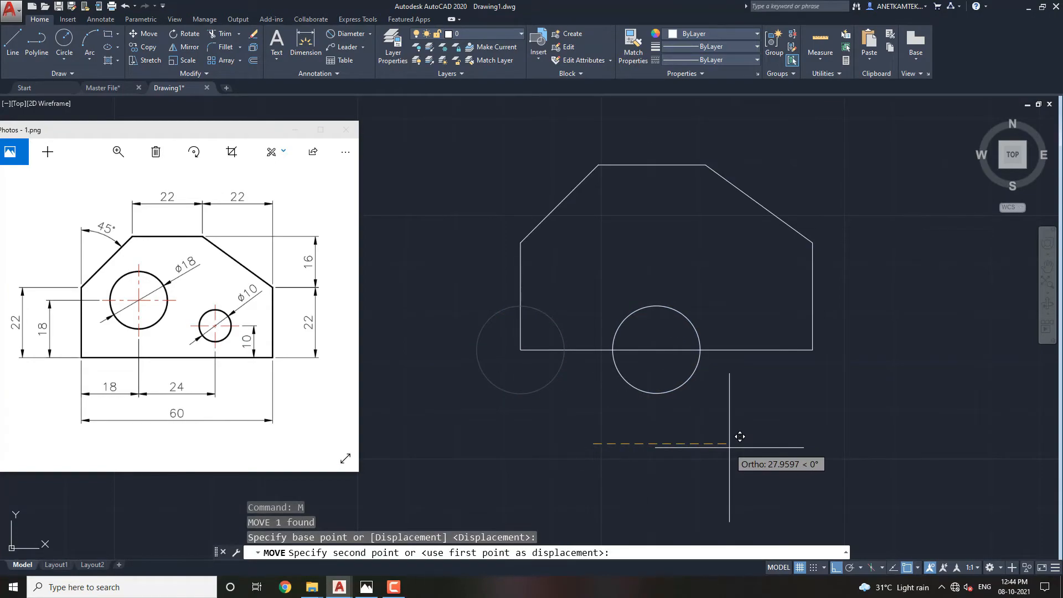
{"action": "type", "text": "18"}
{"action": "key", "text": "Return"}
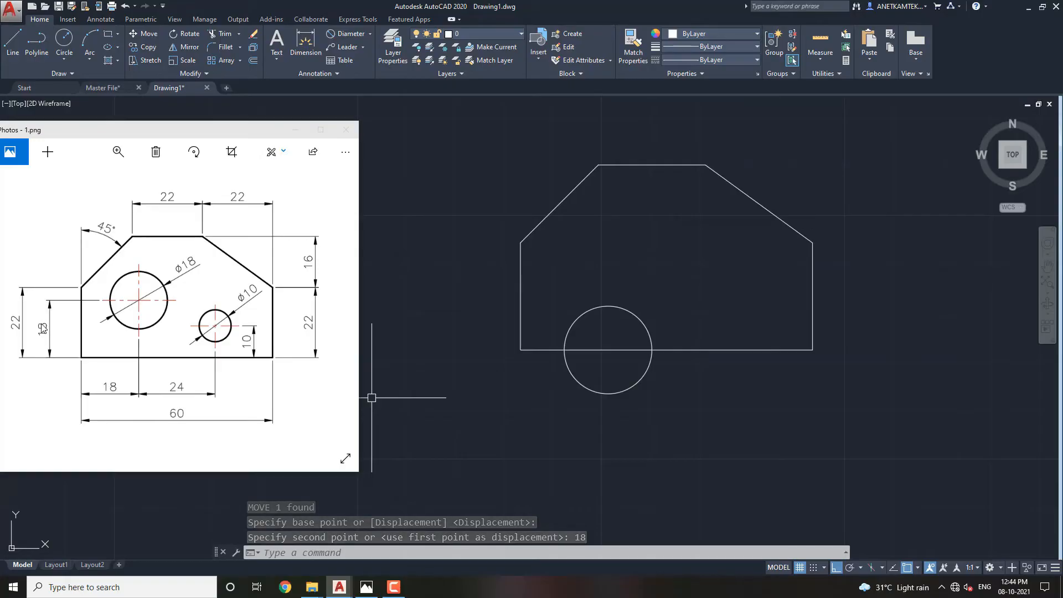
Move the diameter 18 circle 18 units straight up into the plate
{"action": "left_click", "coordinate": [610, 393]}
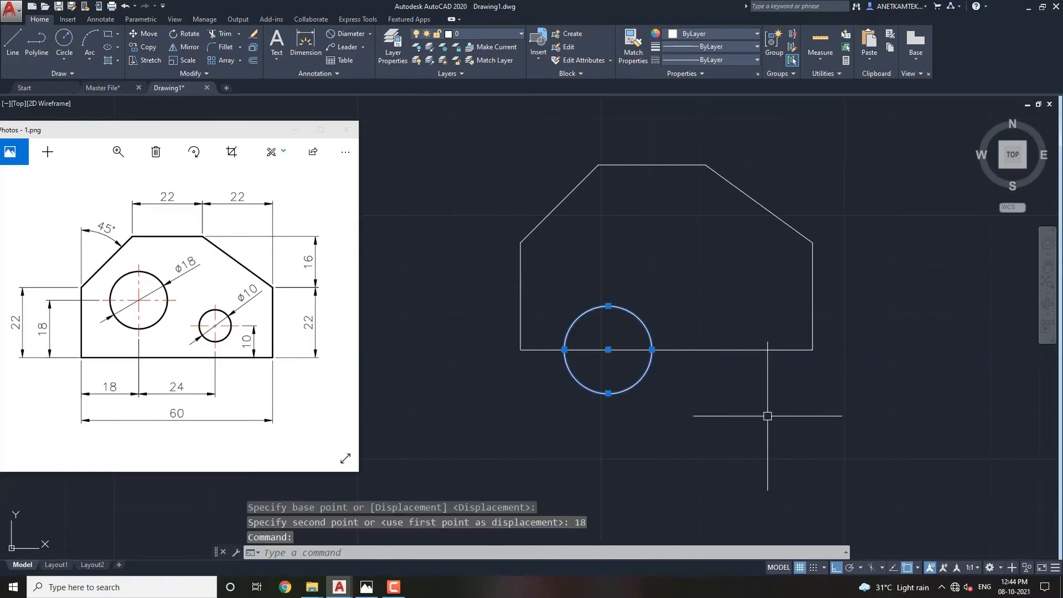
{"action": "type", "text": "M"}
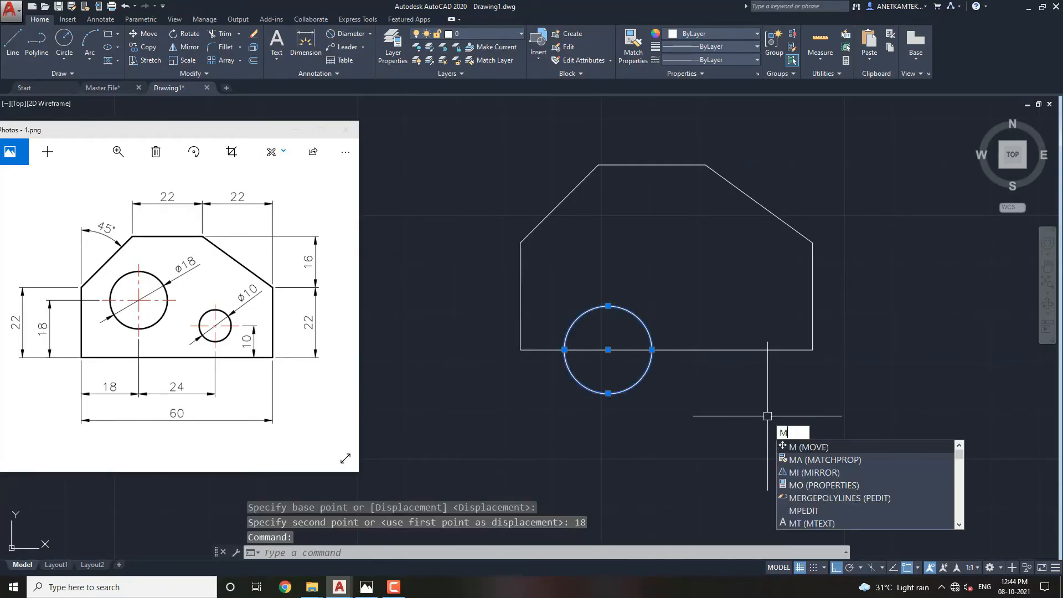
{"action": "key", "text": "Return"}
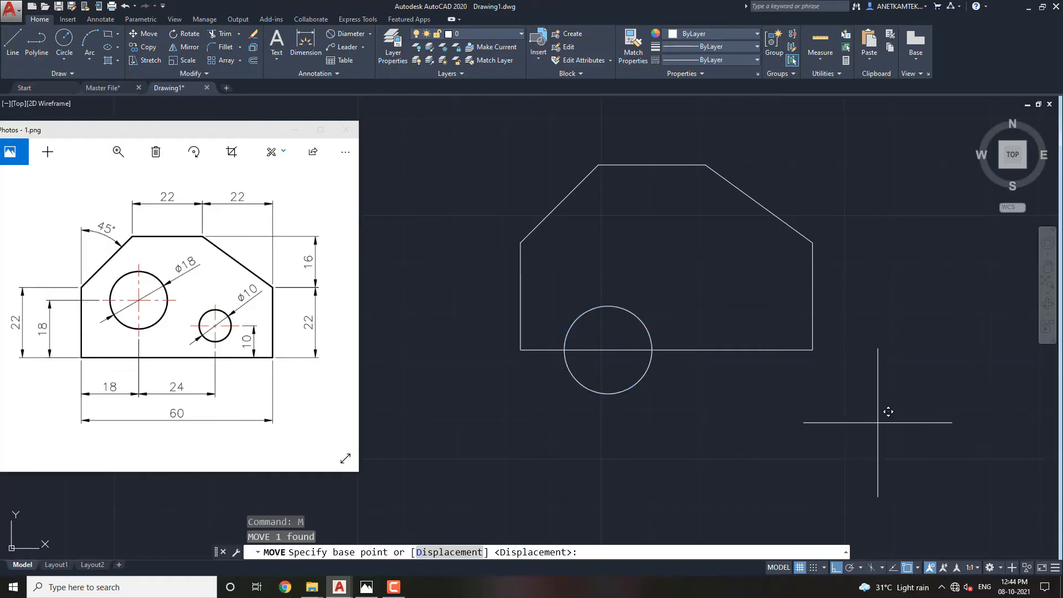
{"action": "left_click", "coordinate": [880, 421]}
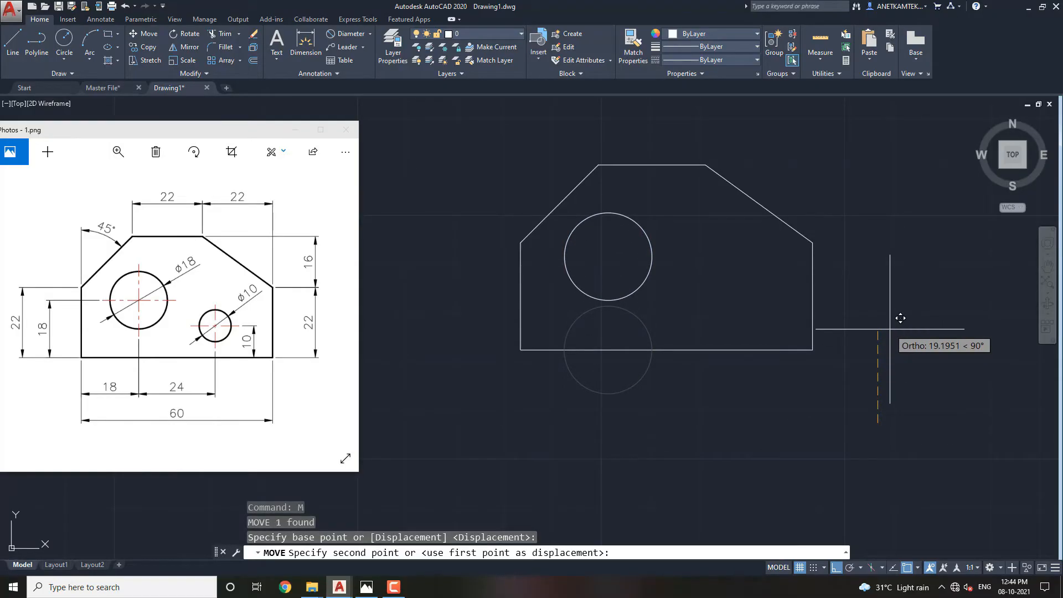
{"action": "type", "text": "18"}
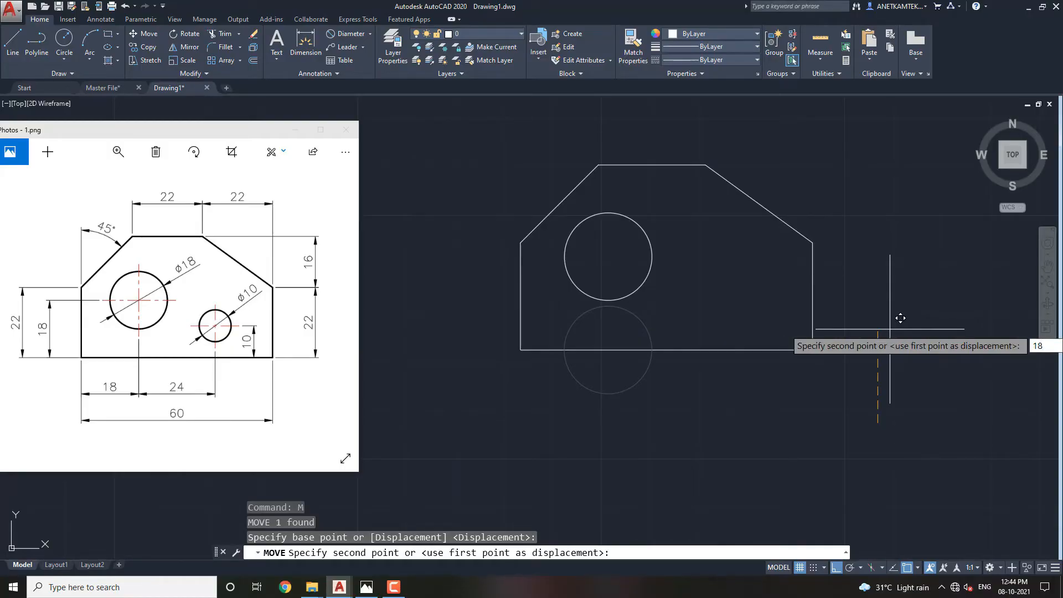
{"action": "key", "text": "Return"}
Draw a circle of diameter 10 centred on the plate's lower-left corner
{"action": "mouse_move", "coordinate": [799, 342]}
{"action": "middle_mouse_down"}
{"action": "mouse_move", "coordinate": [760, 344]}
{"action": "mouse_move", "coordinate": [750, 368]}
{"action": "middle_mouse_up"}
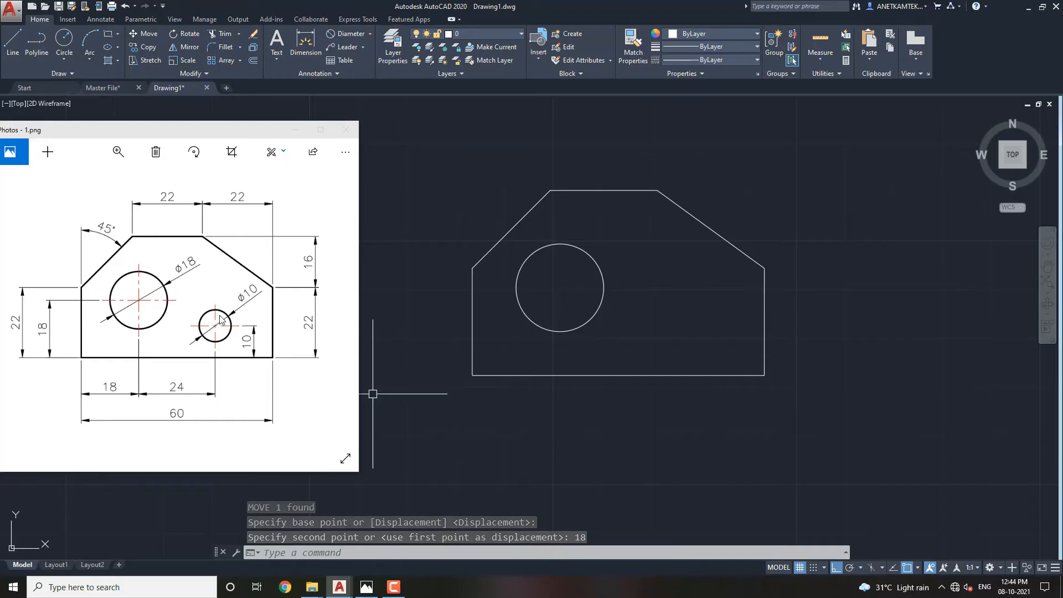
{"action": "type", "text": "c"}
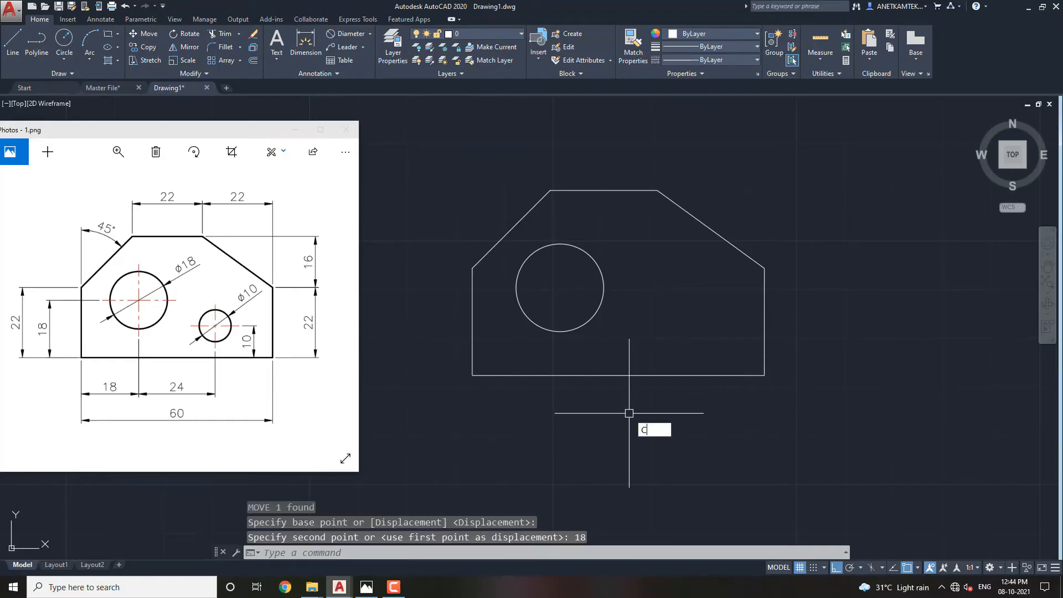
{"action": "key", "text": "Return"}
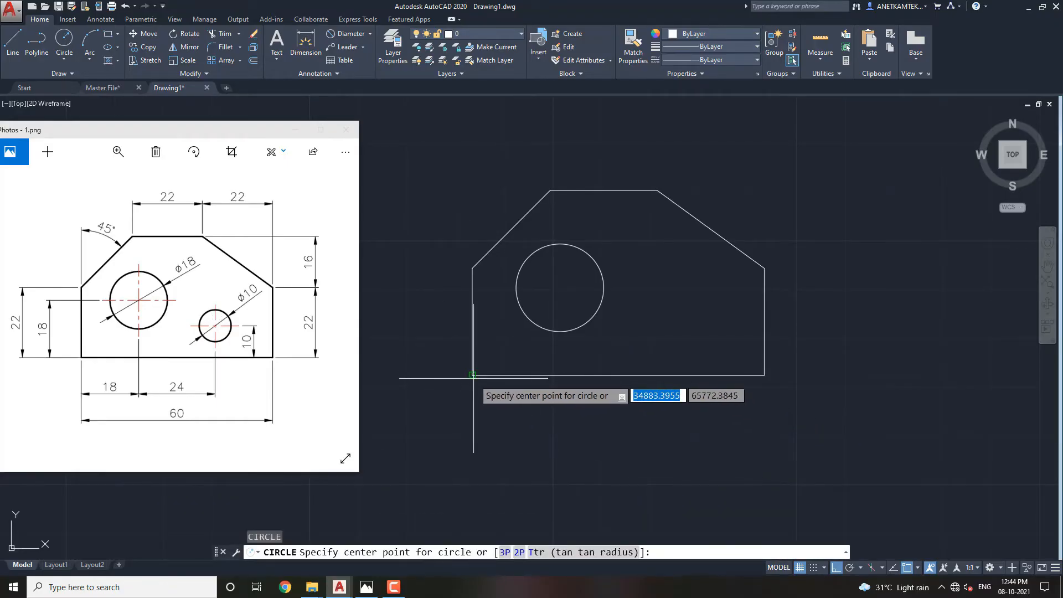
{"action": "left_click", "coordinate": [472, 375]}
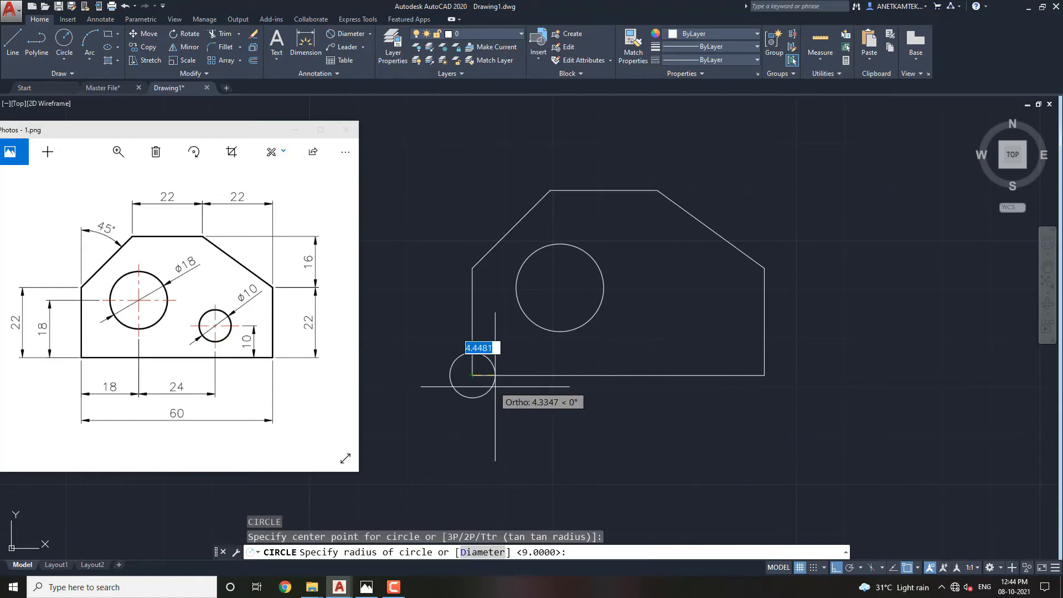
{"action": "type", "text": "D"}
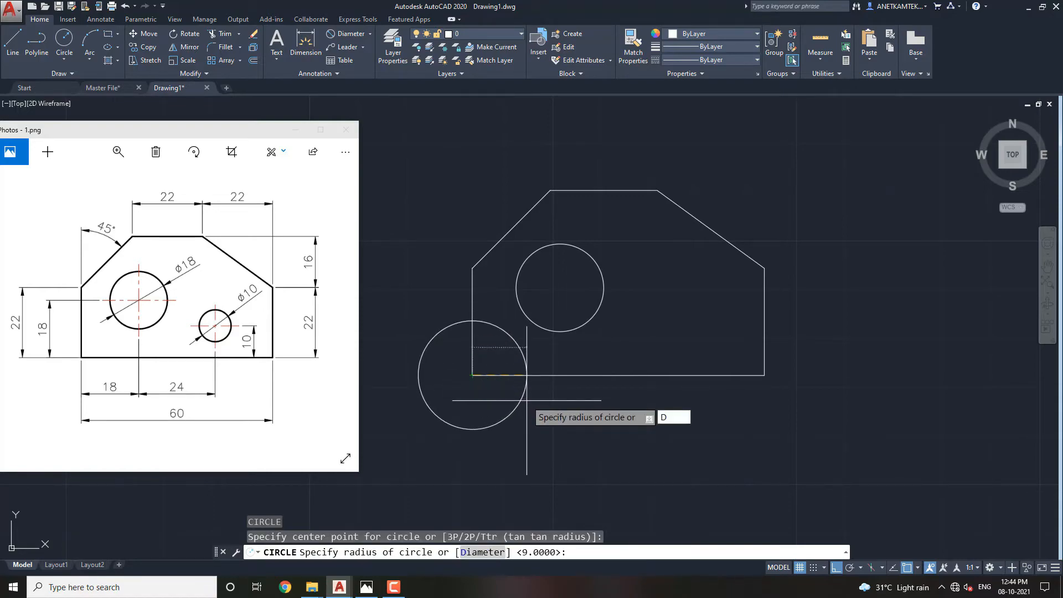
{"action": "key", "text": "Return"}
{"action": "type", "text": "10"}
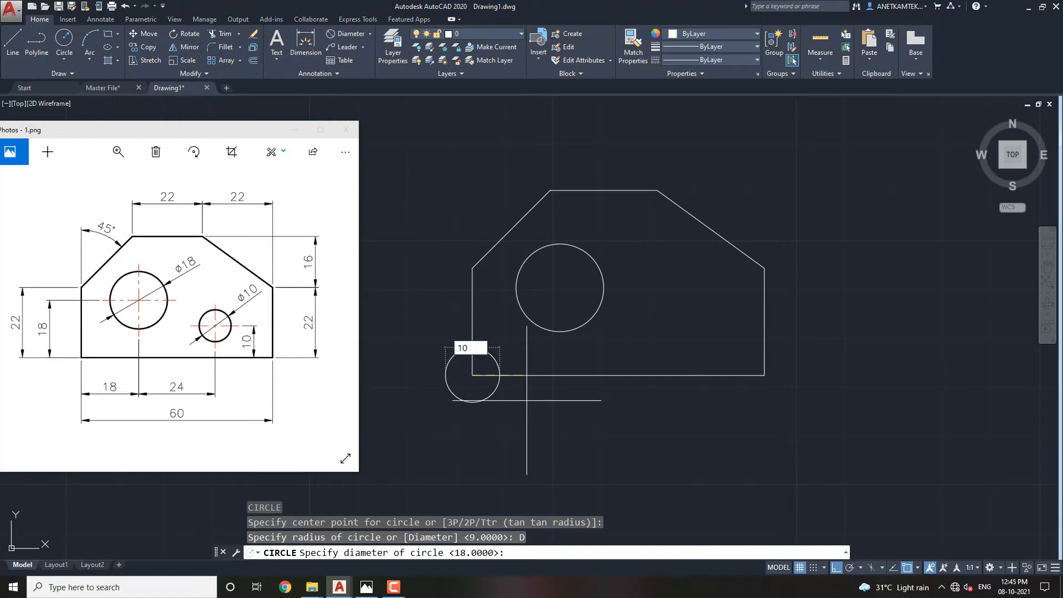
{"action": "key", "text": "Return"}
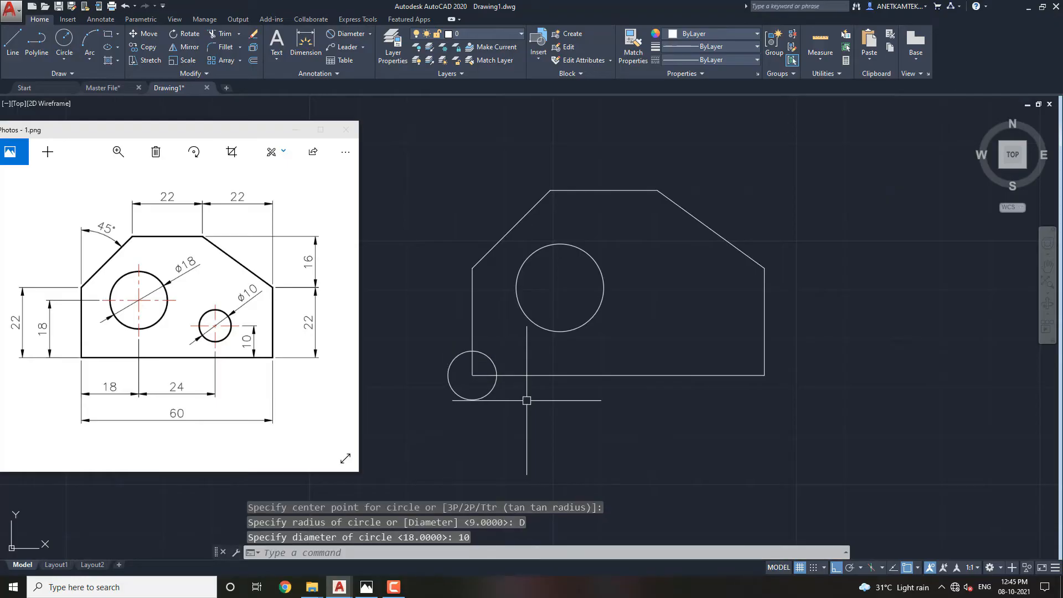
Move the diameter 10 circle 42 units to the right along the plate's bottom edge
{"action": "left_click", "coordinate": [490, 394]}
{"action": "type", "text": "M"}
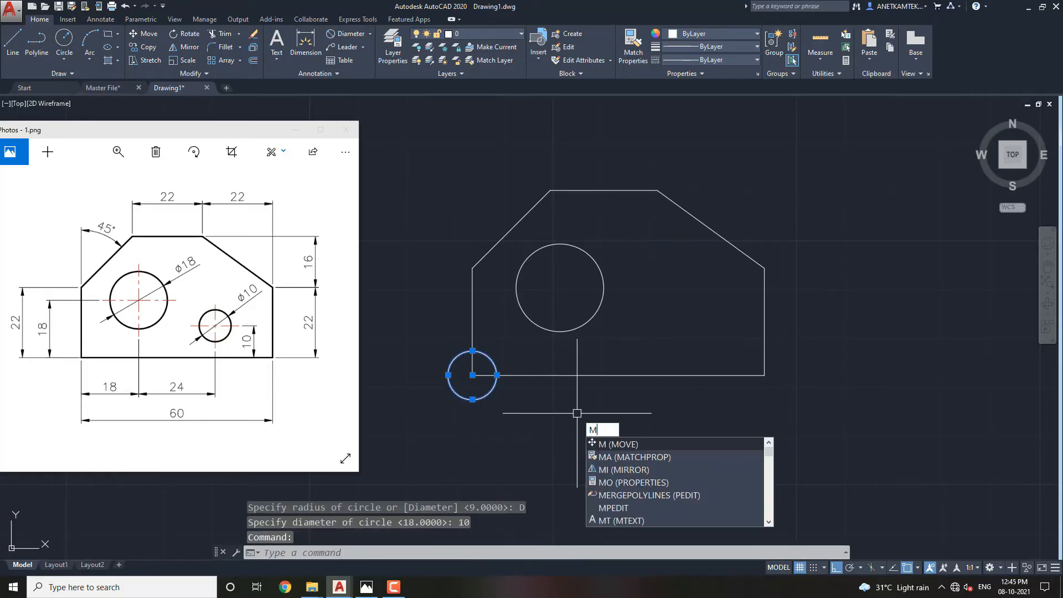
{"action": "key", "text": "Return"}
{"action": "left_click", "coordinate": [538, 426]}
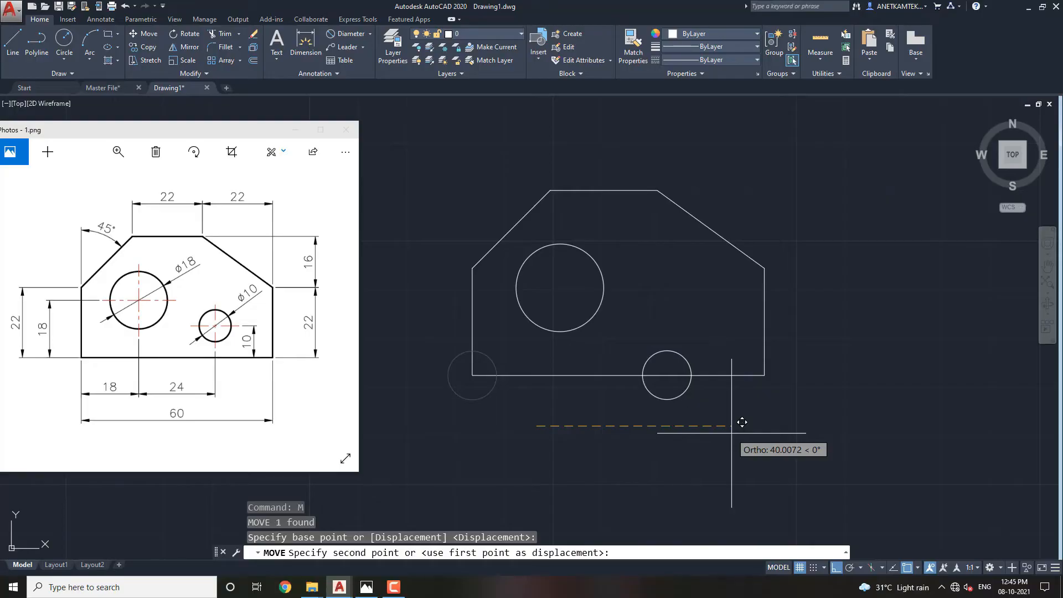
{"action": "type", "text": "18"}
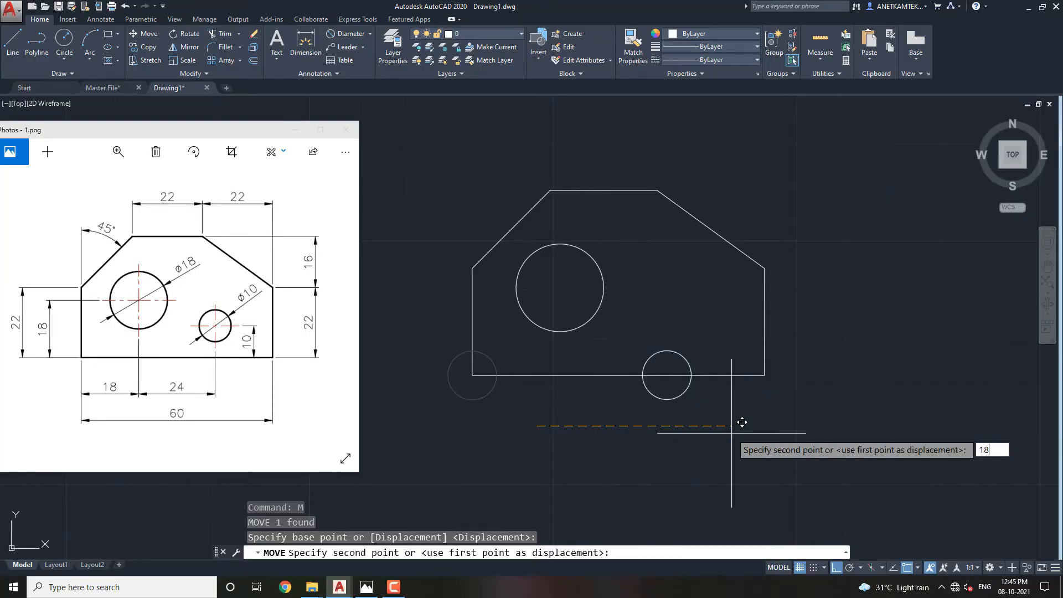
{"action": "type", "text": "+24"}
{"action": "key", "text": "Return"}
{"action": "key", "text": "BackSpace"}
{"action": "key", "text": "Return"}
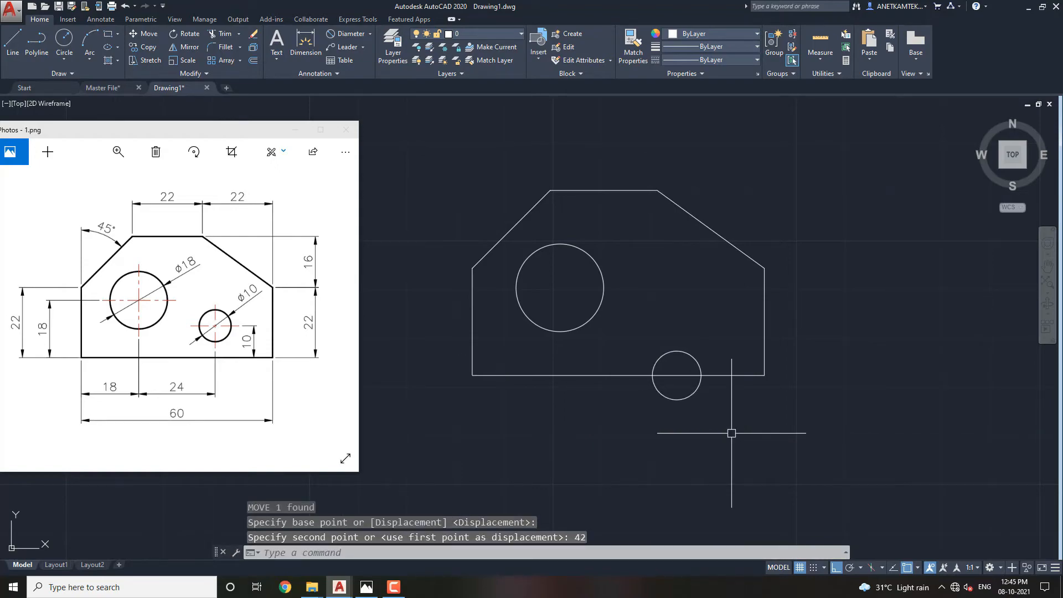
Move the diameter 10 circle 10 units straight up into the plate
{"action": "left_click", "coordinate": [694, 392]}
{"action": "type", "text": "M"}
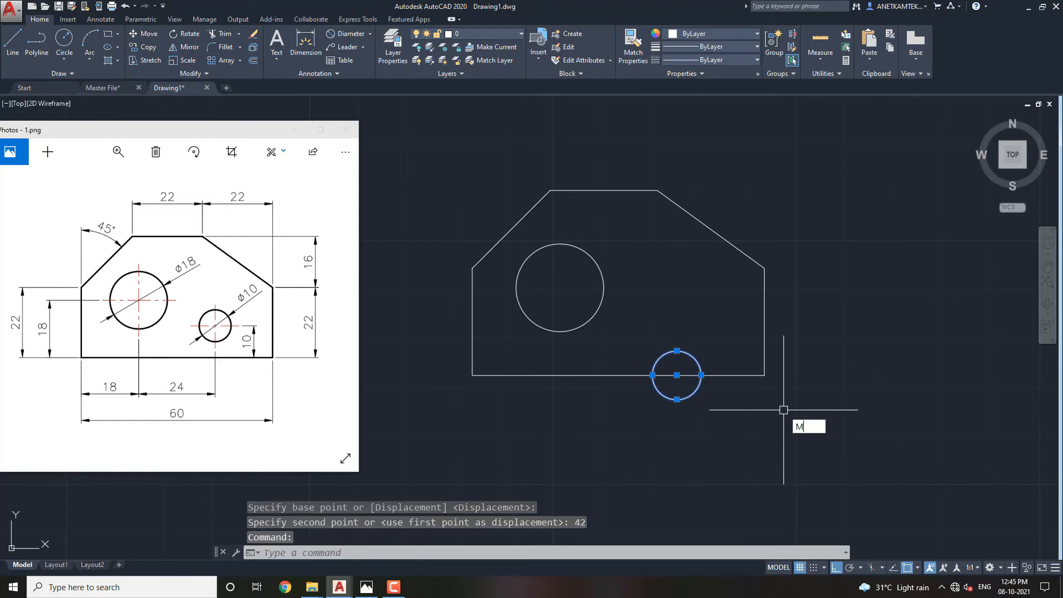
{"action": "key", "text": "Return"}
{"action": "left_click", "coordinate": [812, 391]}
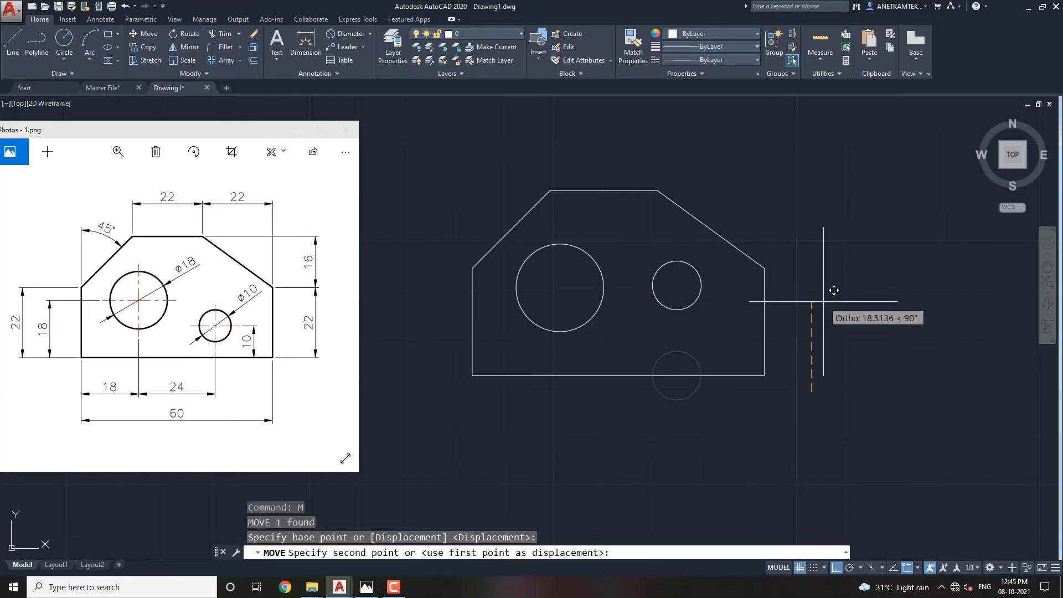
{"action": "type", "text": "10"}
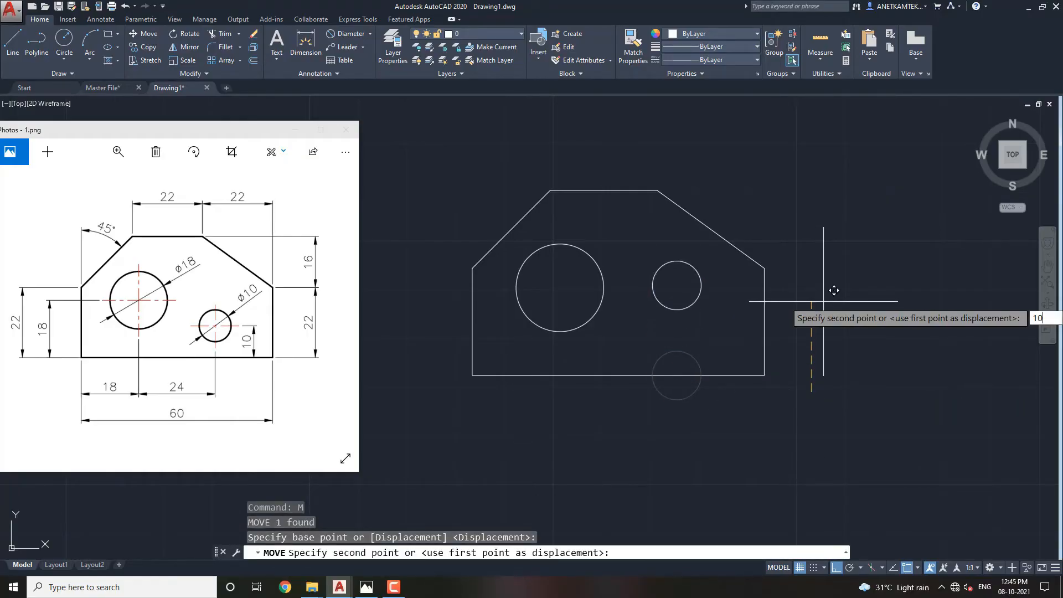
{"action": "key", "text": "Return"}
Add center marks to the diameter 18 circle and the diameter 10 circle
{"action": "middle_click_drag", "start_coordinate": [681, 347], "coordinate": [688, 368]}
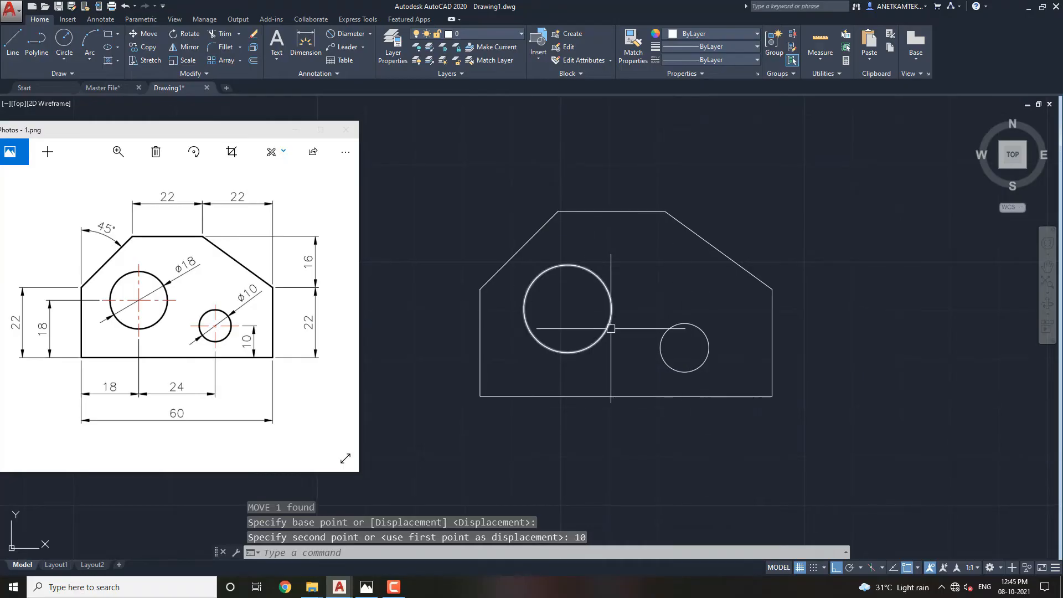
{"action": "middle_click_drag", "start_coordinate": [611, 328], "coordinate": [617, 358]}
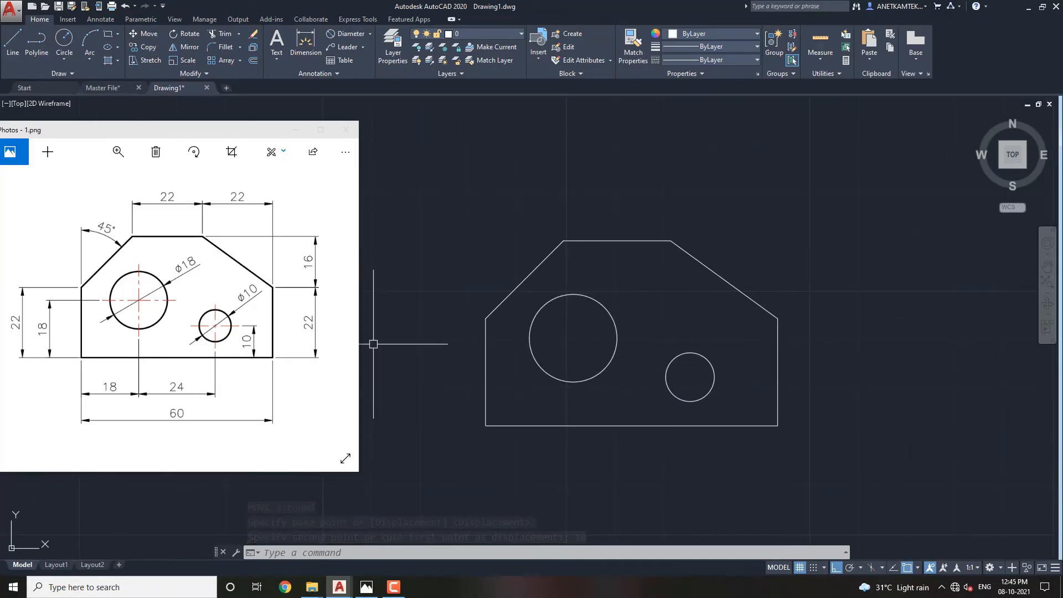
{"action": "middle_click_drag", "start_coordinate": [641, 320], "coordinate": [635, 318]}
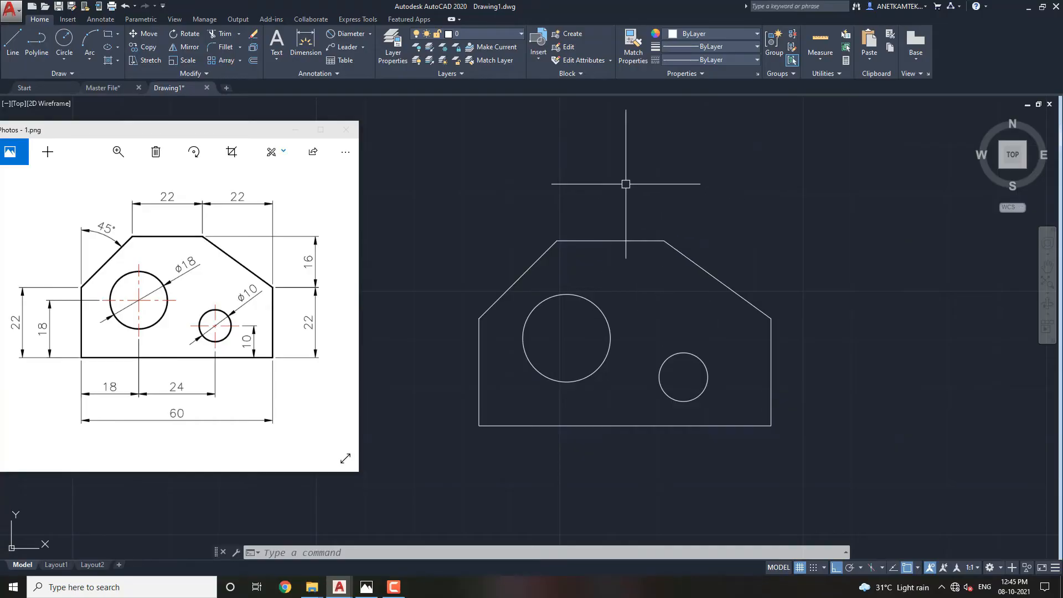
{"action": "type", "text": "CM"}
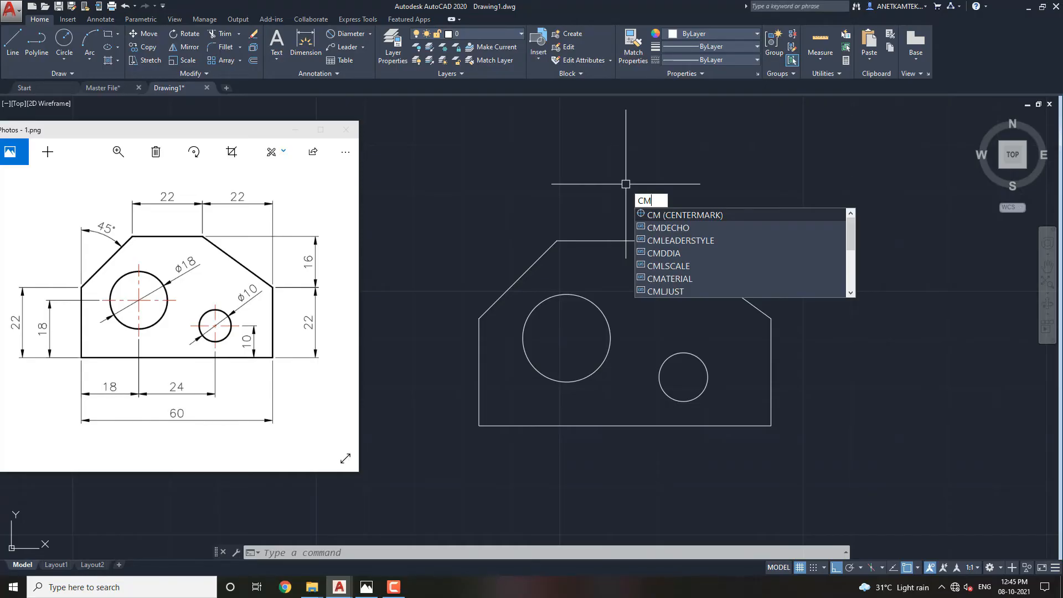
{"action": "key", "text": "Return"}
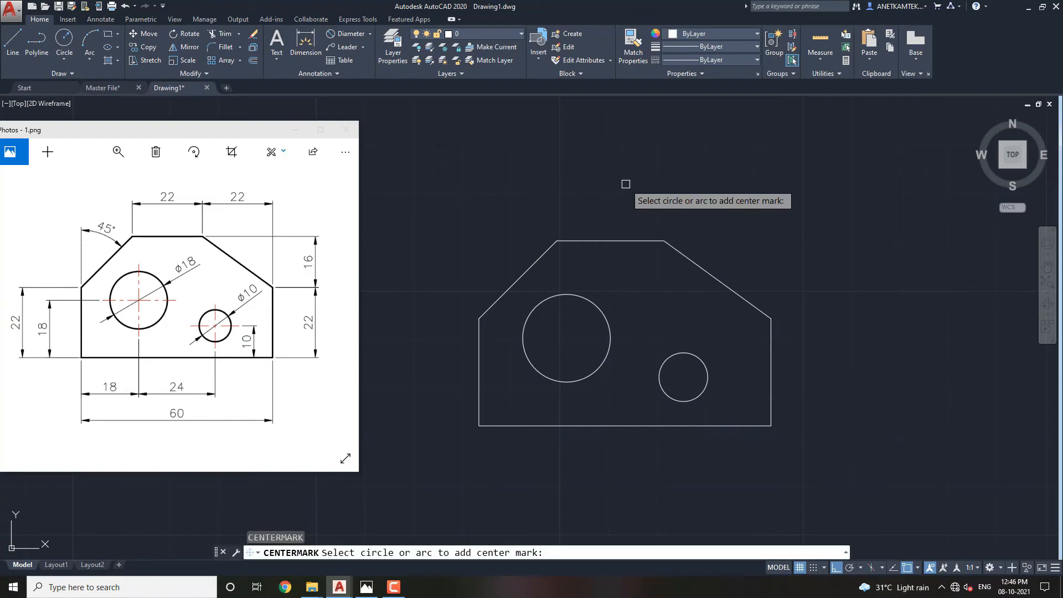
{"action": "left_click", "coordinate": [603, 310]}
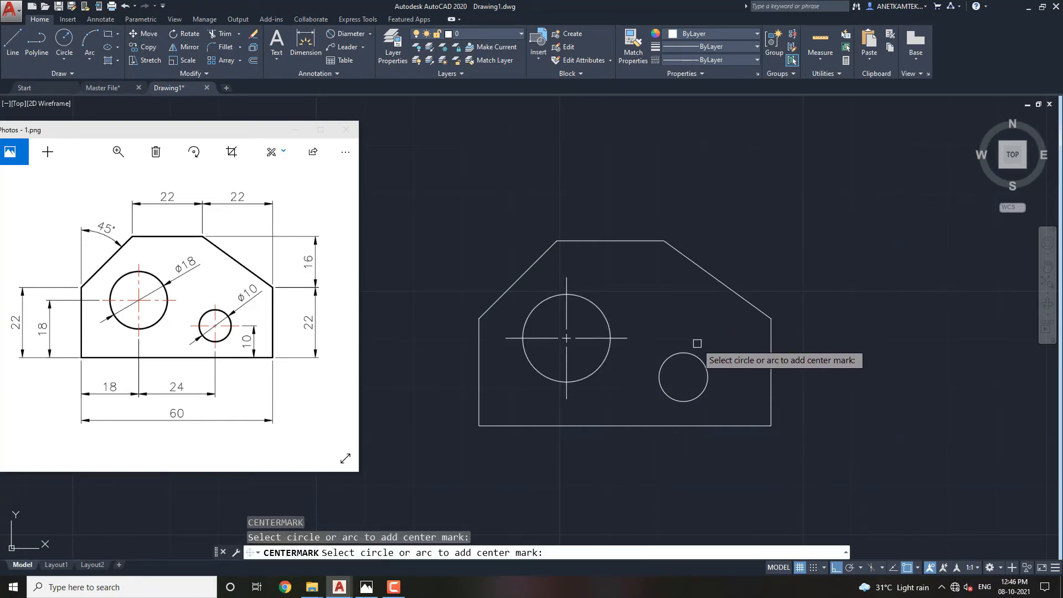
{"action": "left_click", "coordinate": [700, 360]}
{"action": "key", "text": "Escape"}
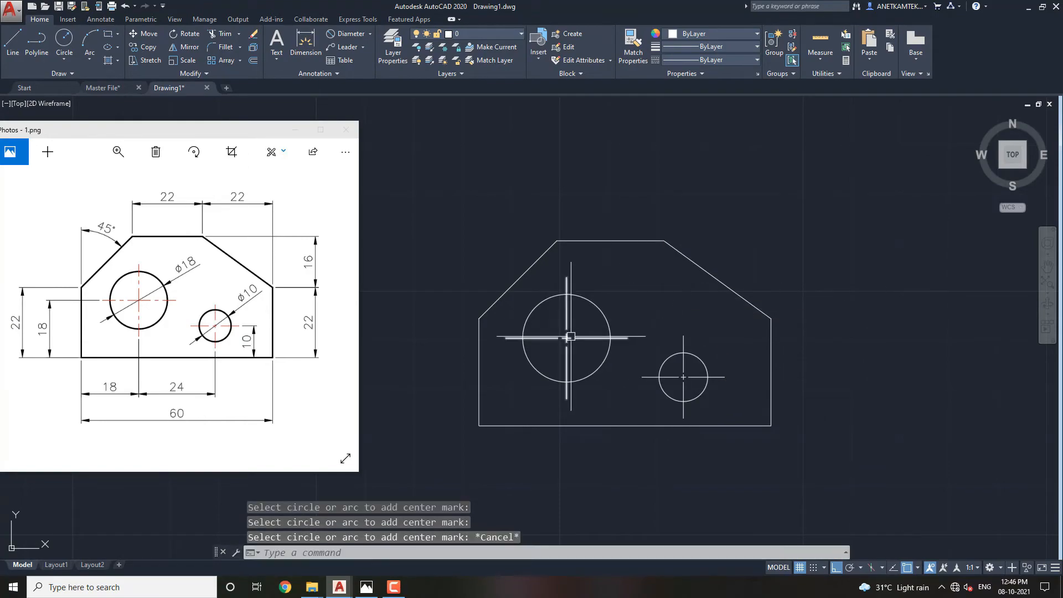
Add a horizontal linear dimension below the plate between the large circle's vertical centerline and the plate's lower-left corner
{"action": "mouse_move", "coordinate": [577, 356]}
{"action": "middle_mouse_down"}
{"action": "mouse_move", "coordinate": [600, 328]}
{"action": "mouse_move", "coordinate": [595, 340]}
{"action": "middle_mouse_up"}
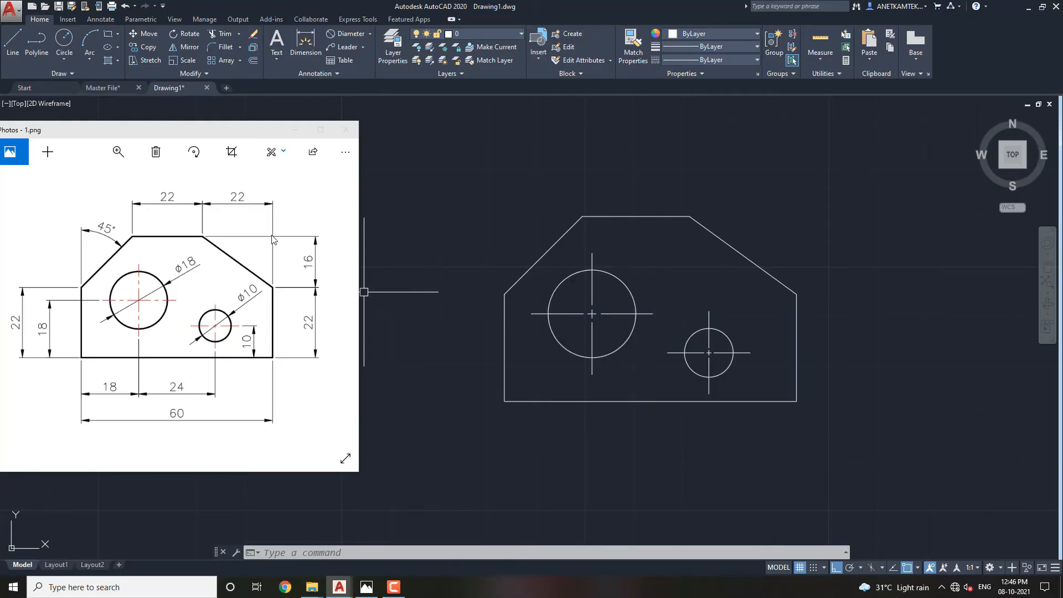
{"action": "middle_click_drag", "start_coordinate": [573, 363], "coordinate": [582, 348]}
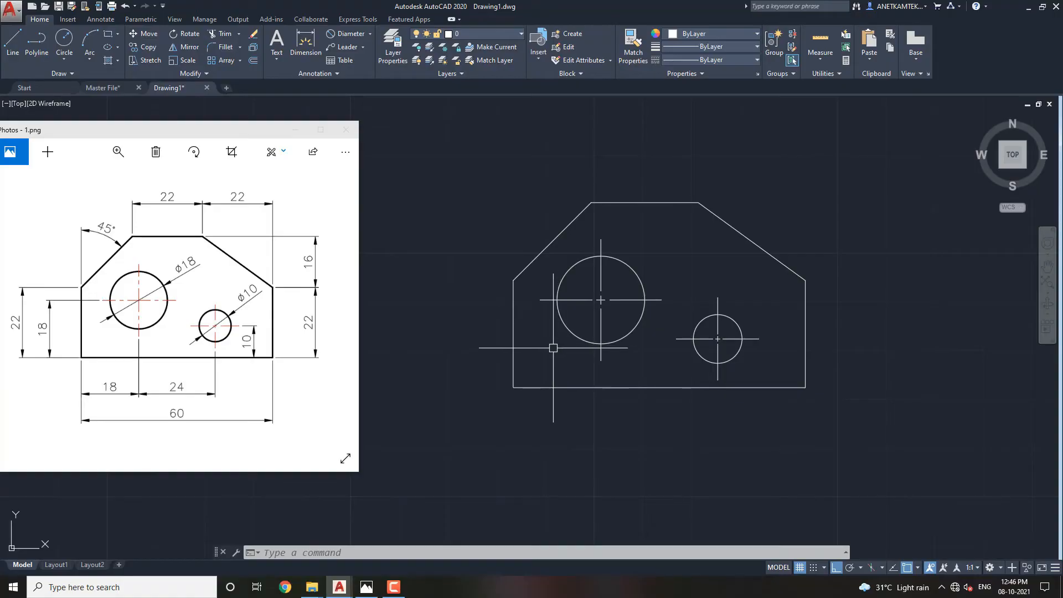
{"action": "left_click", "coordinate": [371, 38]}
{"action": "left_click", "coordinate": [347, 56]}
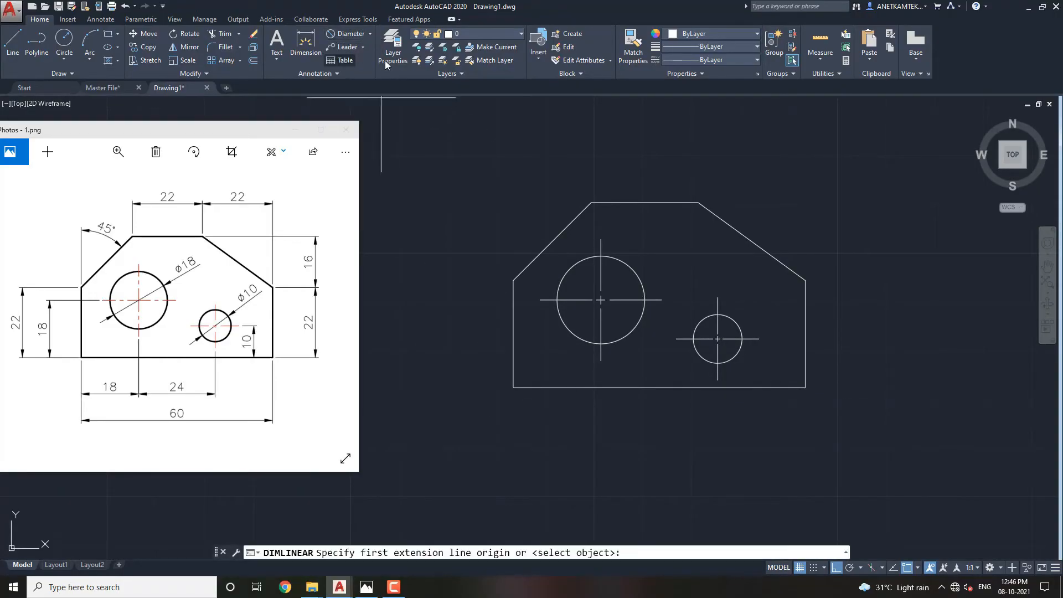
{"action": "middle_click_drag", "start_coordinate": [676, 245], "coordinate": [649, 198]}
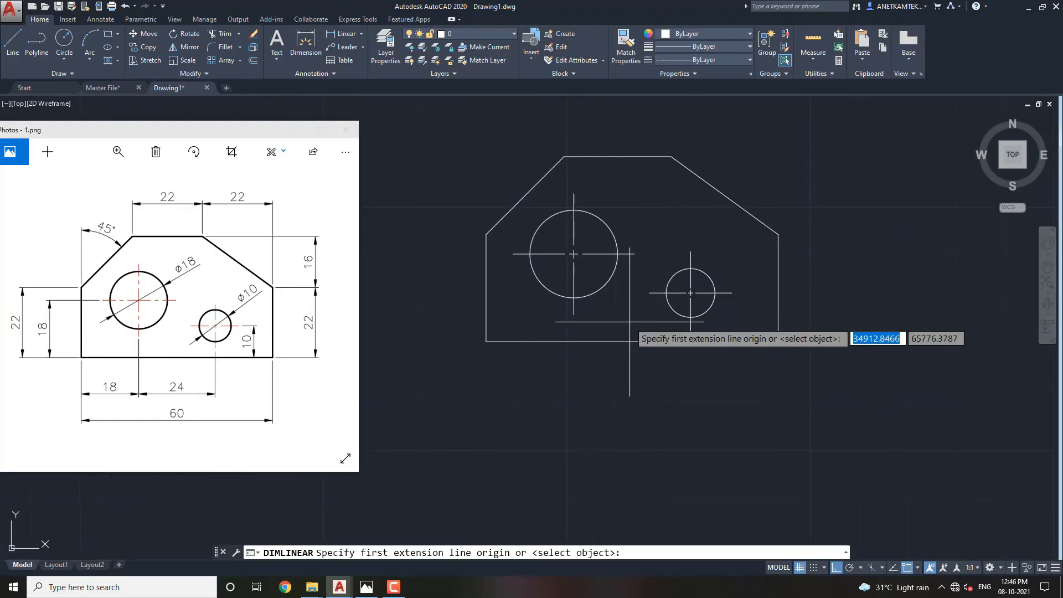
{"action": "left_click", "coordinate": [574, 314]}
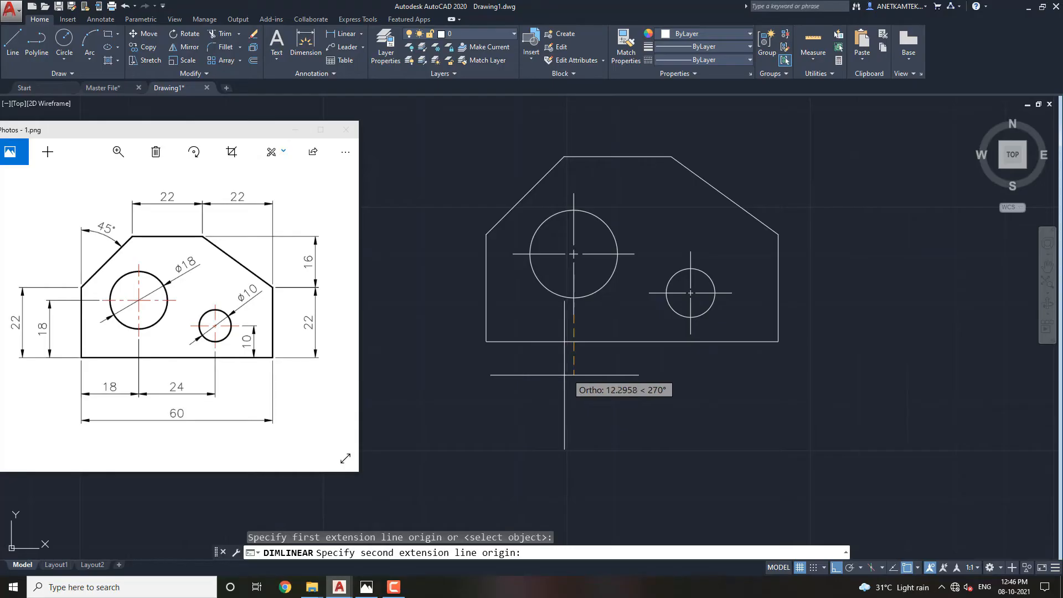
{"action": "left_click", "coordinate": [487, 342]}
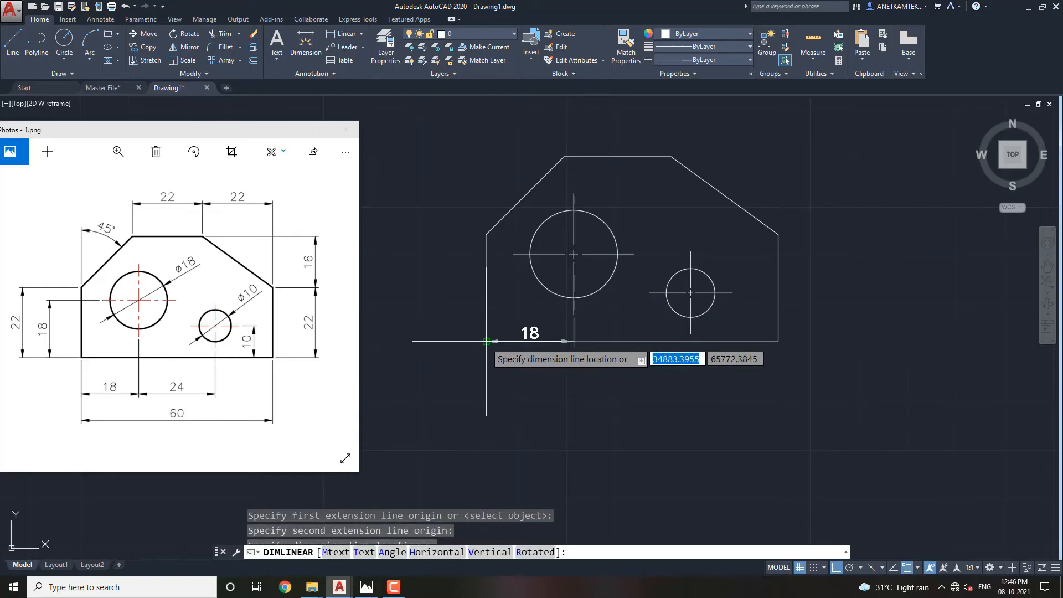
{"action": "left_click", "coordinate": [530, 401]}
Dimension the horizontal distance between the two circles' vertical centerlines, aligned with the existing dimension below the plate
{"action": "middle_click_drag", "start_coordinate": [543, 409], "coordinate": [554, 391]}
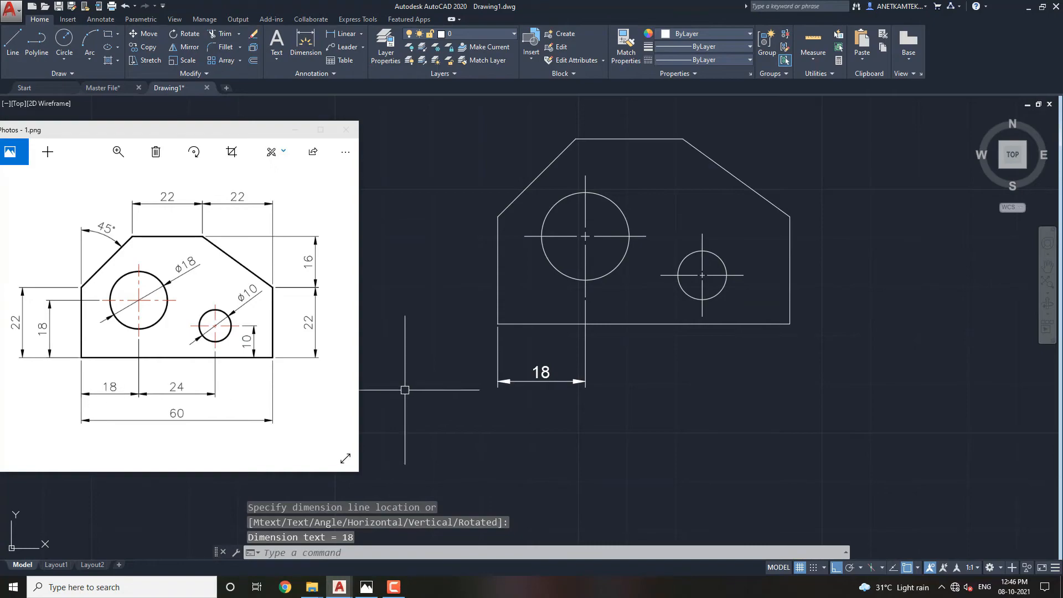
{"action": "middle_click_drag", "start_coordinate": [630, 366], "coordinate": [609, 370]}
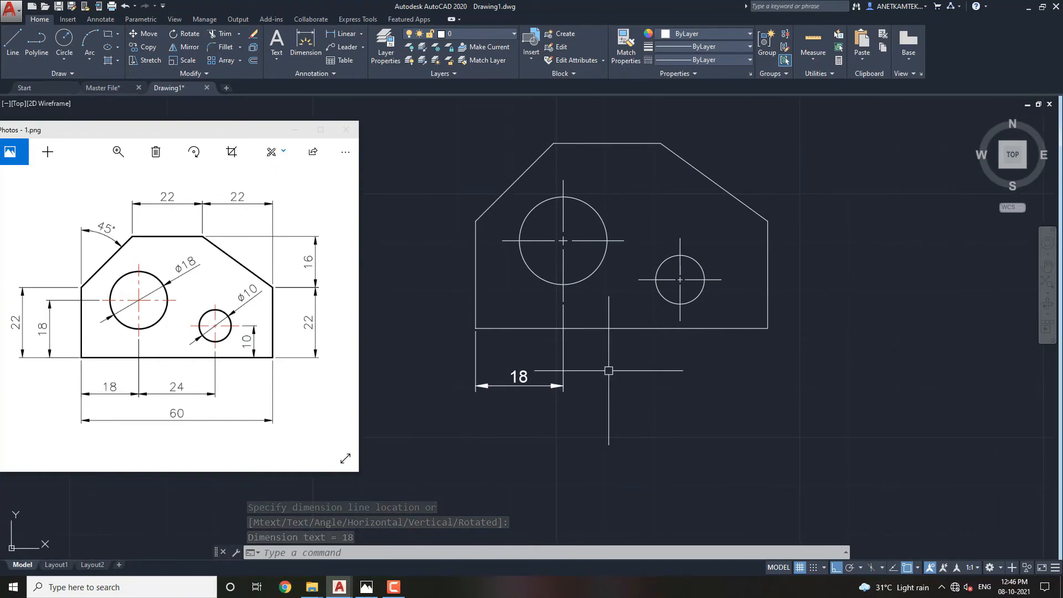
{"action": "key", "text": "Return"}
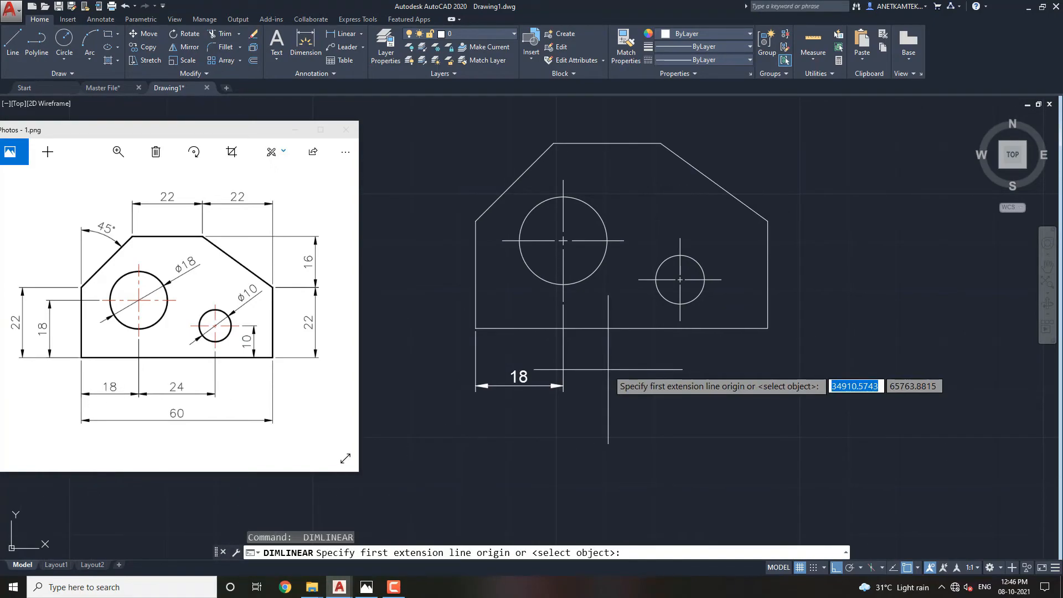
{"action": "left_click", "coordinate": [563, 301]}
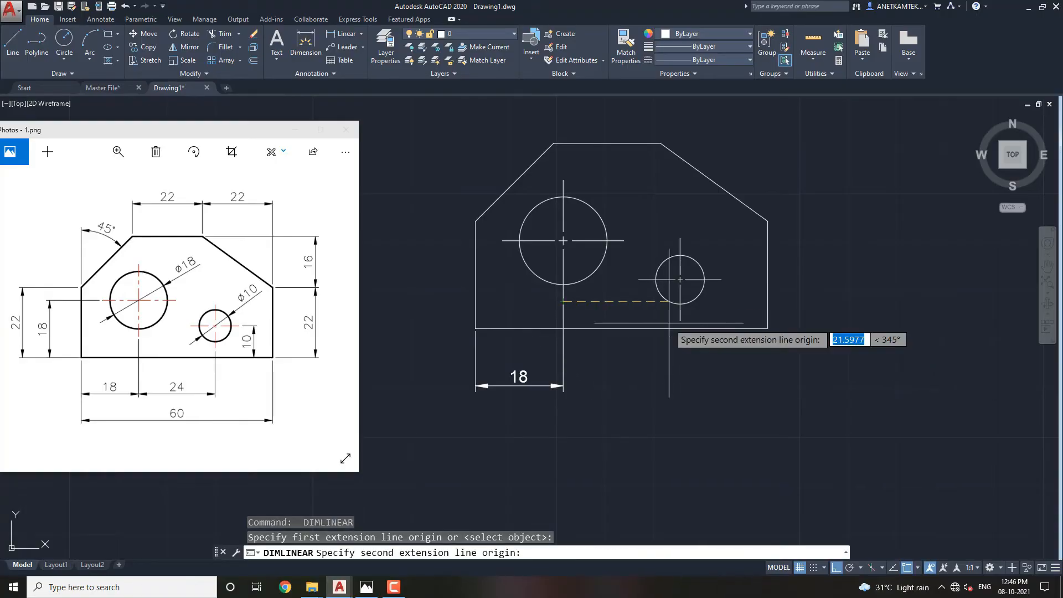
{"action": "left_click", "coordinate": [680, 320]}
{"action": "left_click", "coordinate": [568, 386]}
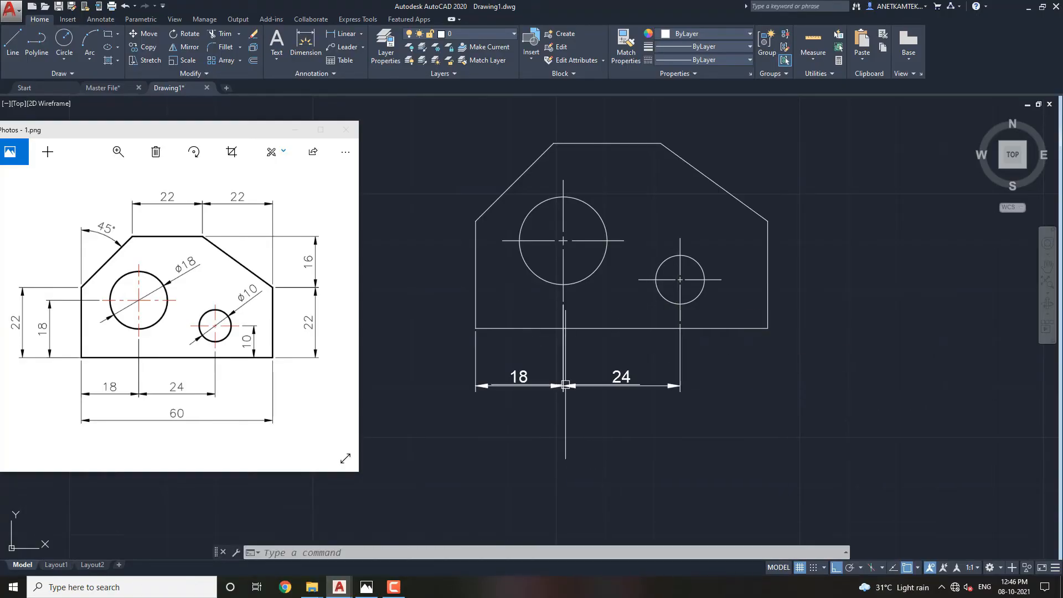
Add a linear dimension for the plate's full bottom edge, placed below the existing horizontal dimensions
{"action": "middle_click_drag", "start_coordinate": [662, 394], "coordinate": [667, 374]}
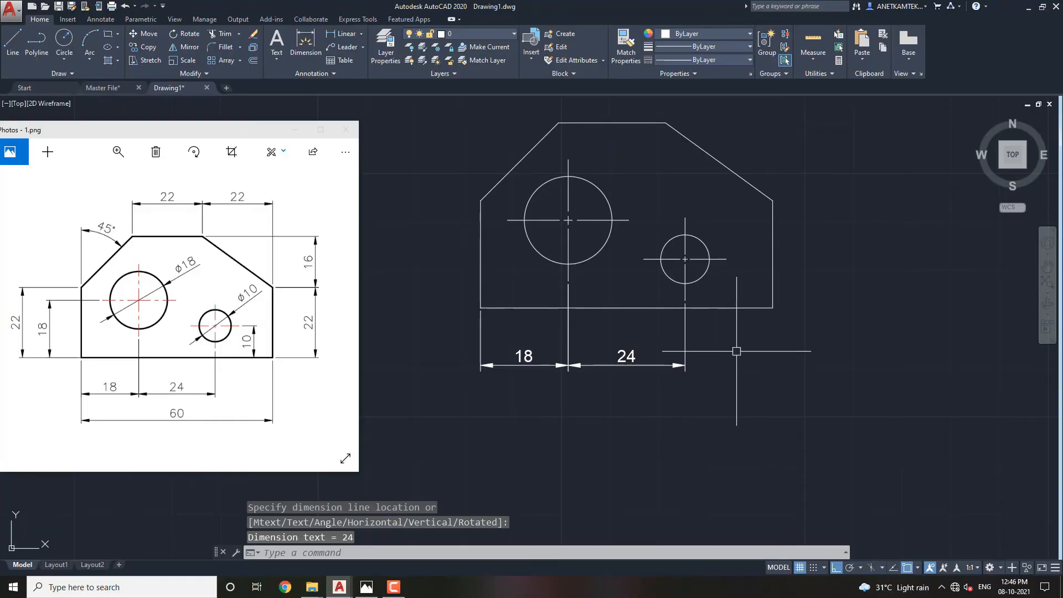
{"action": "key", "text": "Return"}
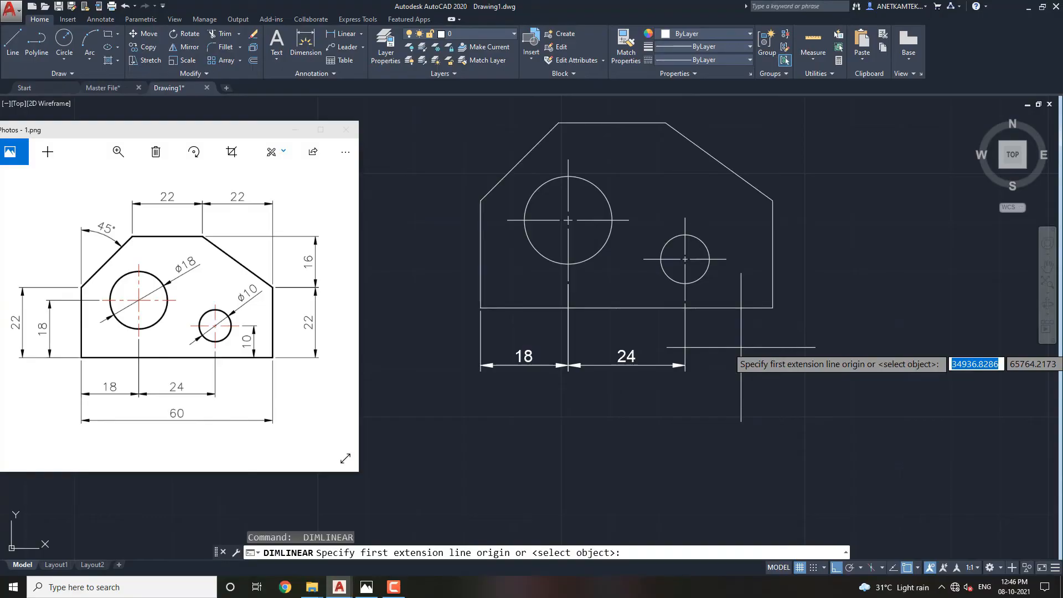
{"action": "key", "text": "Return"}
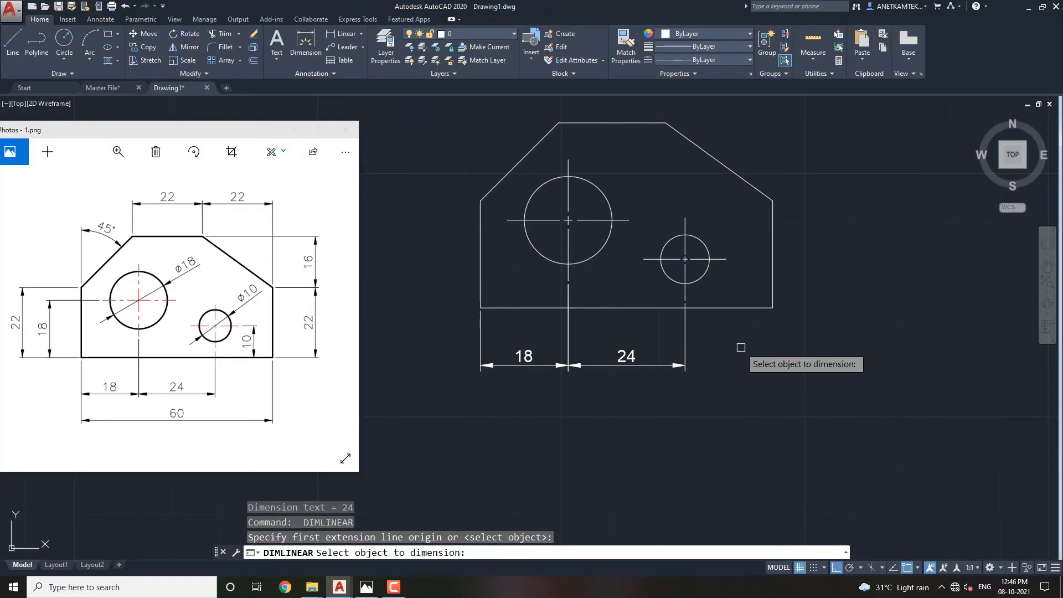
{"action": "left_click", "coordinate": [634, 308]}
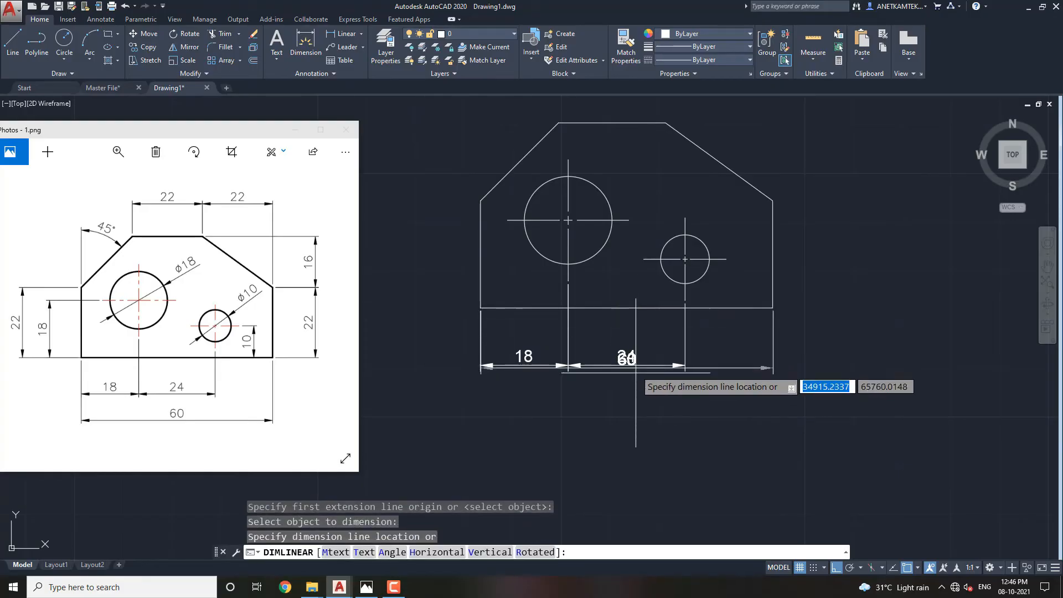
{"action": "left_click", "coordinate": [637, 400]}
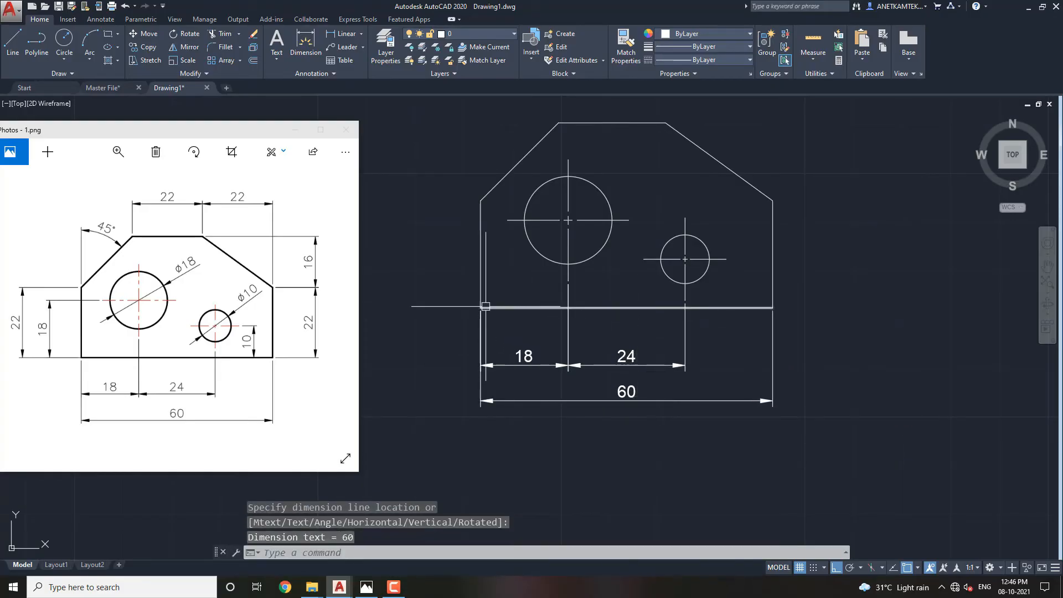
Add a linear dimension for the plate's right vertical edge, placed outside the plate on its right side
{"action": "middle_click_drag", "start_coordinate": [707, 309], "coordinate": [694, 350]}
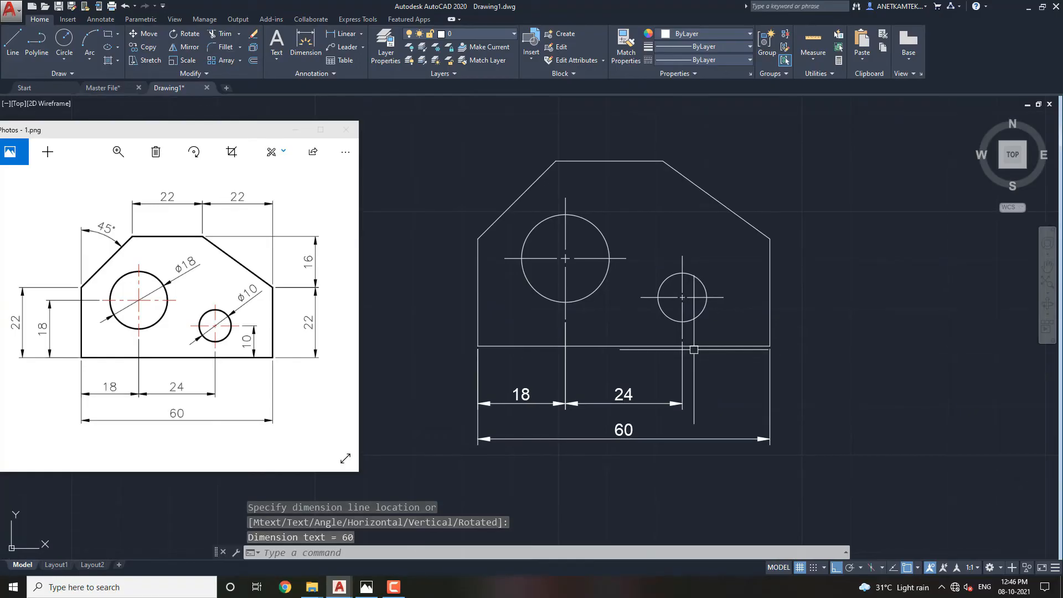
{"action": "key", "text": "Return"}
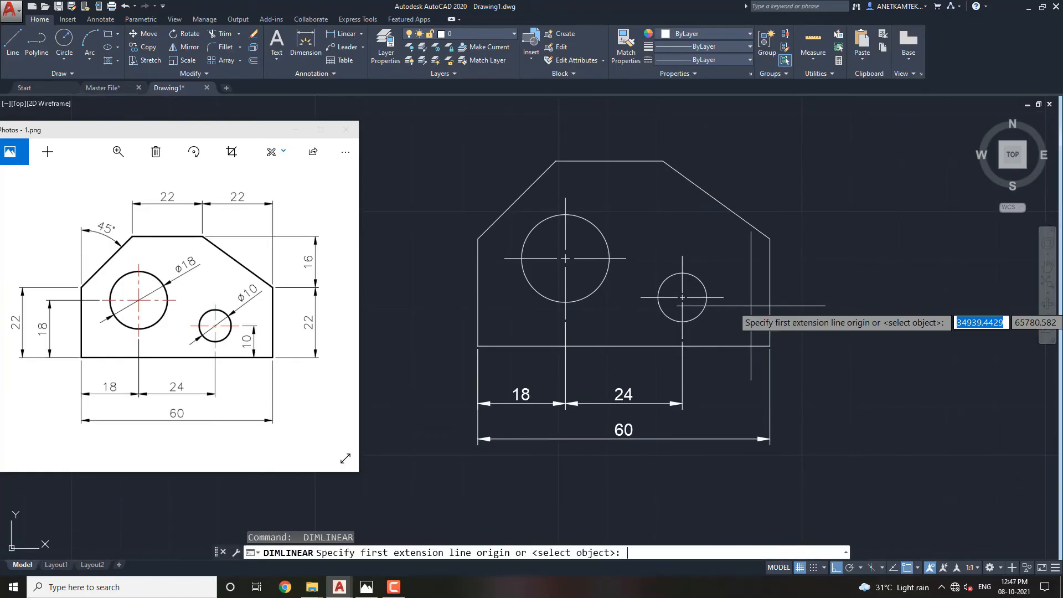
{"action": "key", "text": "Return"}
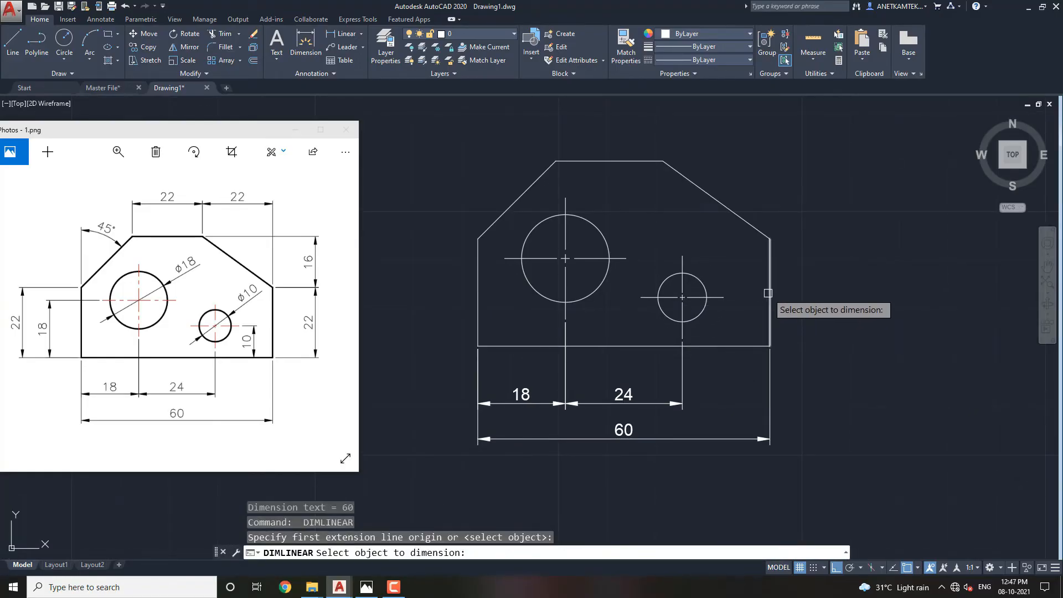
{"action": "left_click", "coordinate": [770, 303]}
{"action": "left_click", "coordinate": [820, 291]}
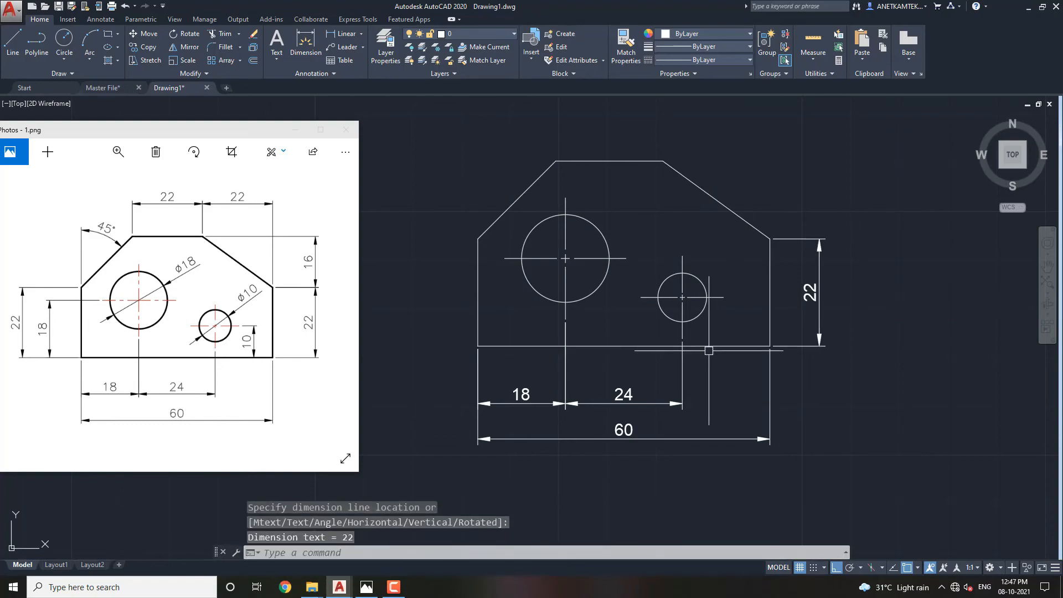
Dimension the horizontal distance between the two ends of the right sloped edge, placed above the plate
{"action": "middle_click_drag", "start_coordinate": [715, 342], "coordinate": [715, 378]}
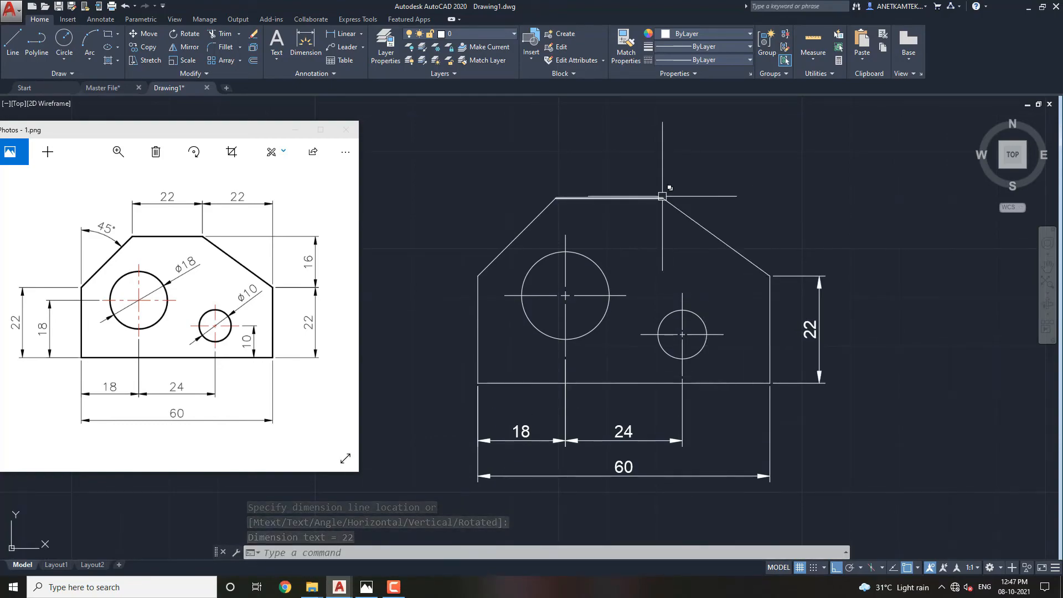
{"action": "middle_click_drag", "start_coordinate": [757, 197], "coordinate": [767, 220]}
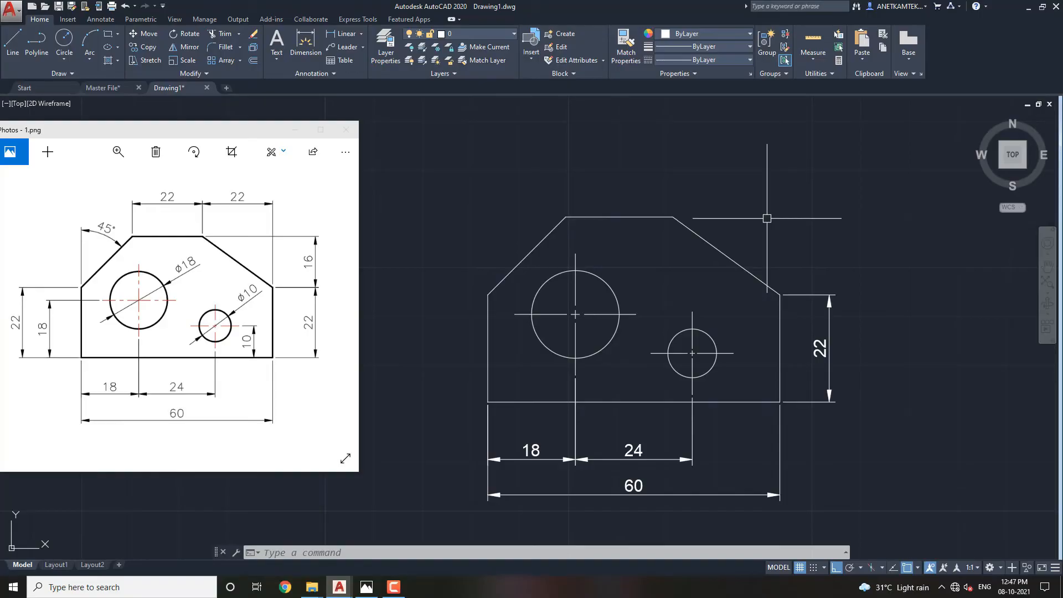
{"action": "key", "text": "Return"}
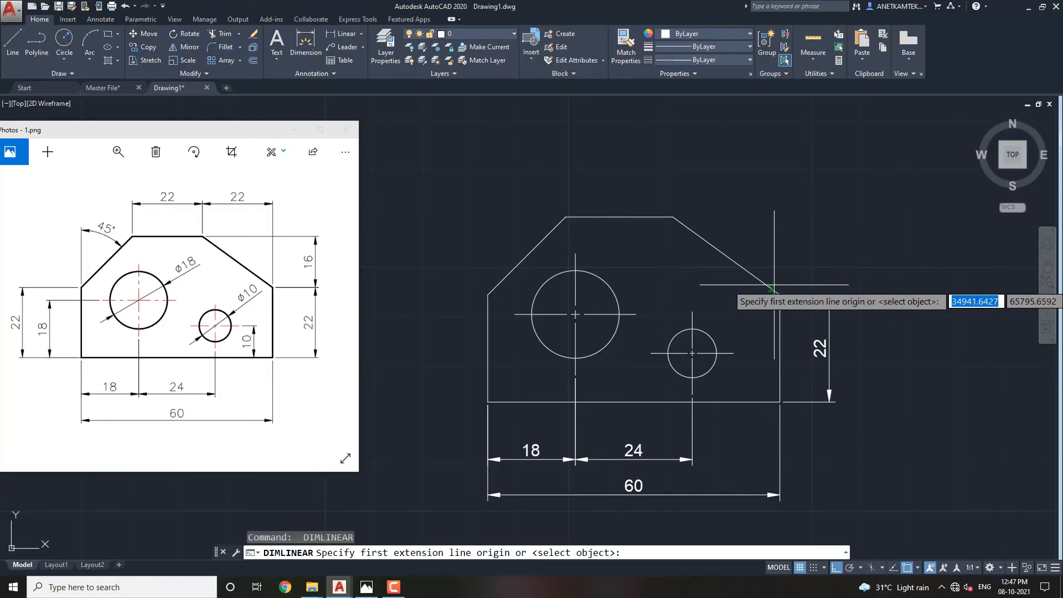
{"action": "left_click", "coordinate": [781, 295]}
{"action": "left_click", "coordinate": [673, 217]}
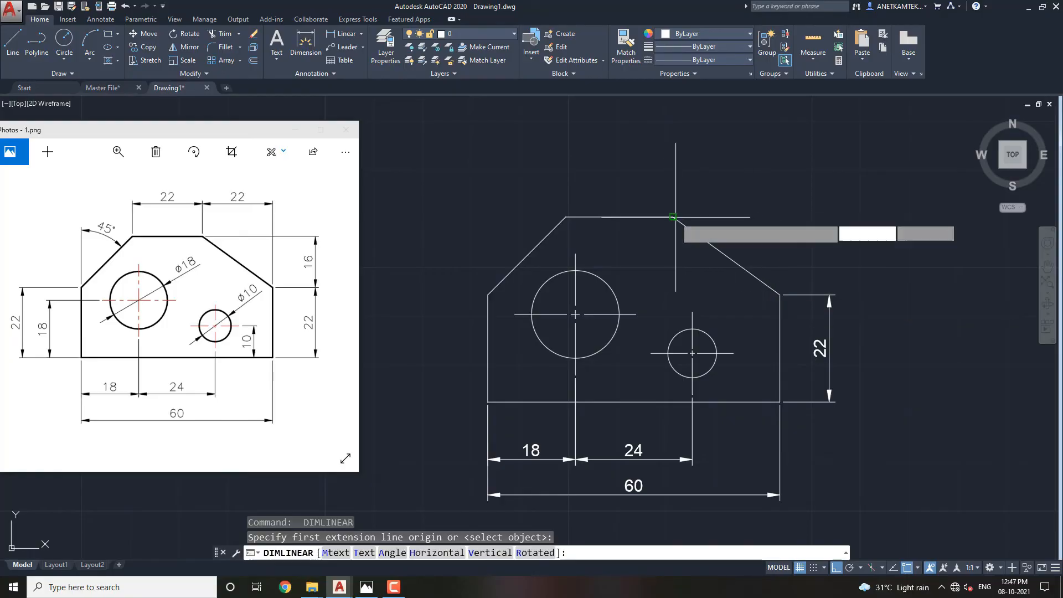
{"action": "left_click", "coordinate": [734, 168]}
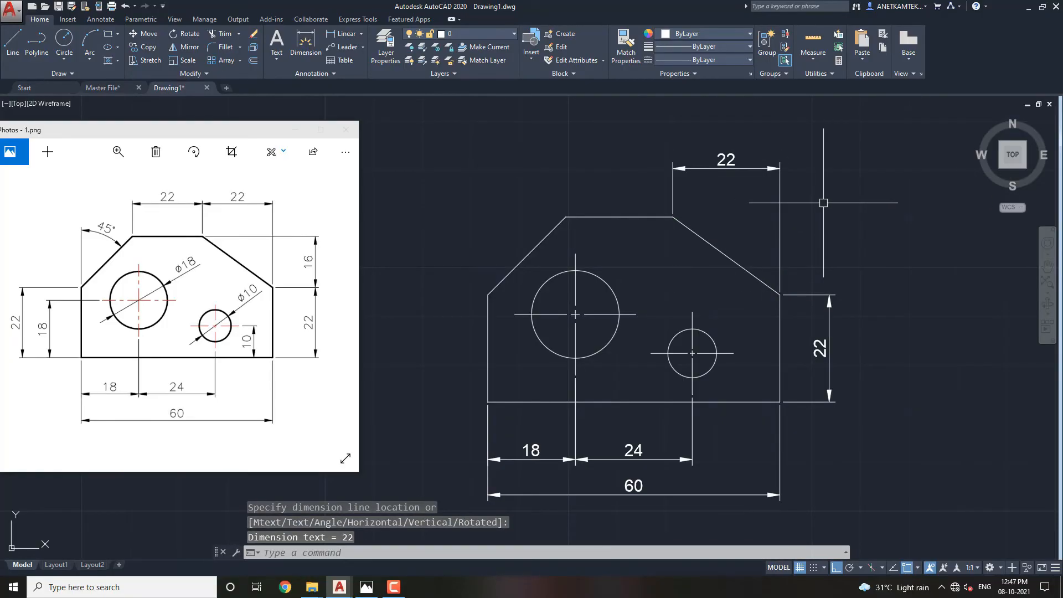
Dimension the vertical height of the right sloped edge, in line with the right vertical edge's dimension
{"action": "key", "text": "Return"}
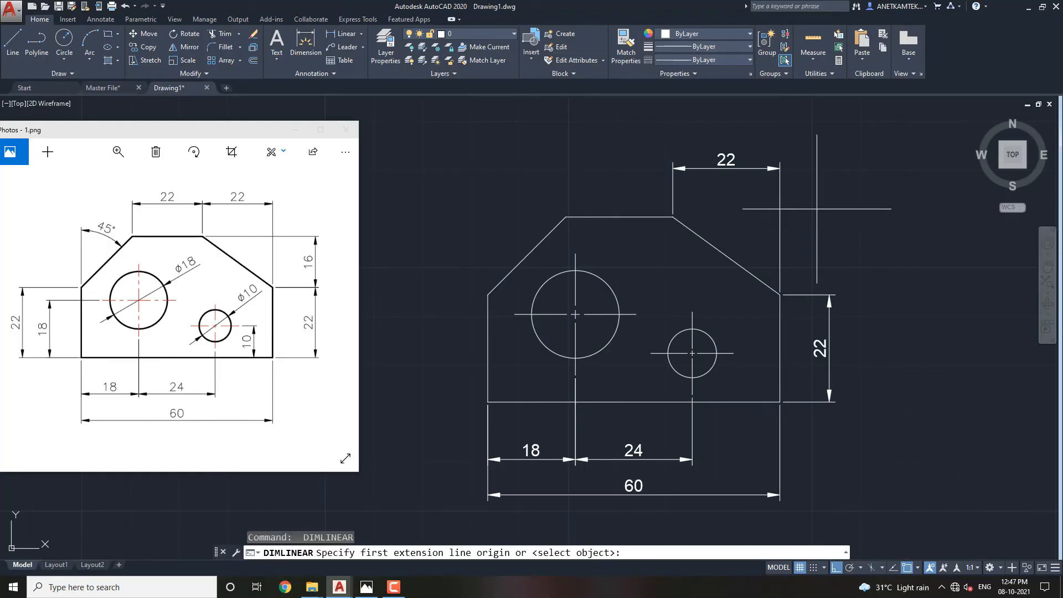
{"action": "left_click", "coordinate": [673, 217]}
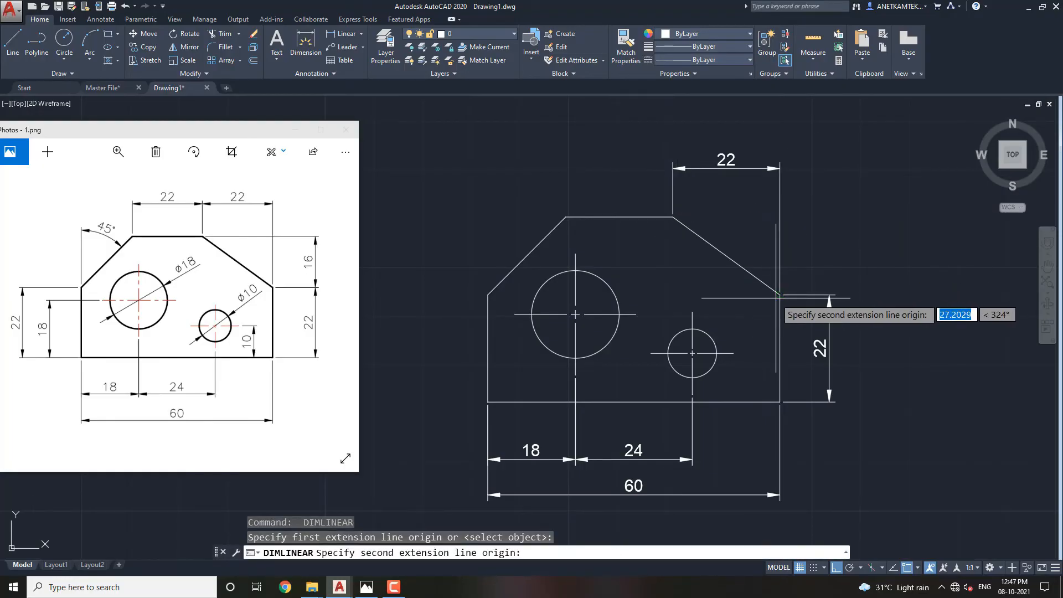
{"action": "left_click", "coordinate": [780, 288]}
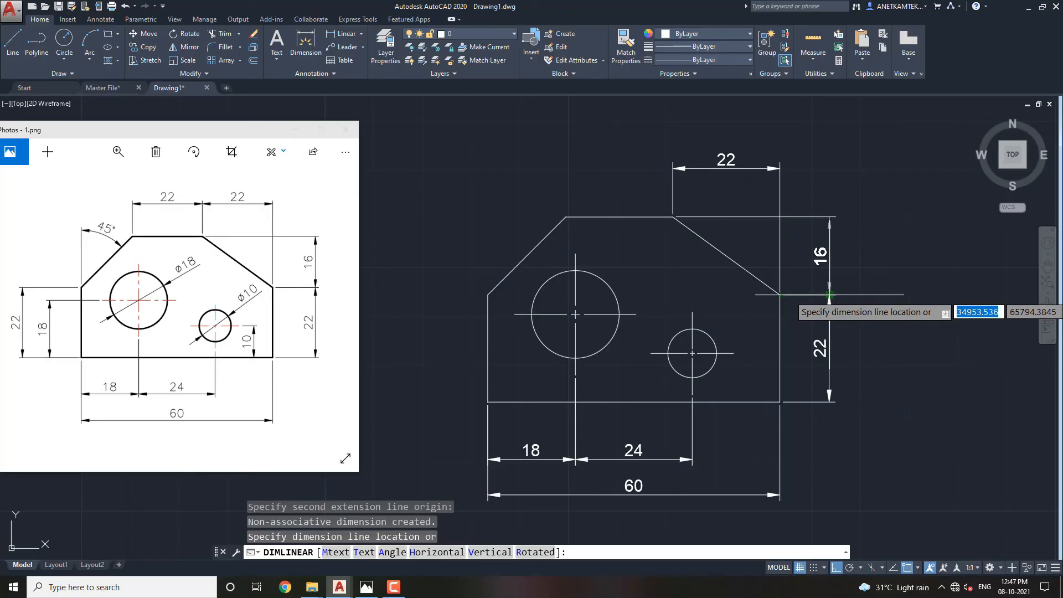
{"action": "left_click", "coordinate": [830, 288]}
Add a linear dimension for the plate's top edge, aligned with the sloped edge's horizontal dimension above the plate
{"action": "middle_click_drag", "start_coordinate": [709, 313], "coordinate": [711, 316]}
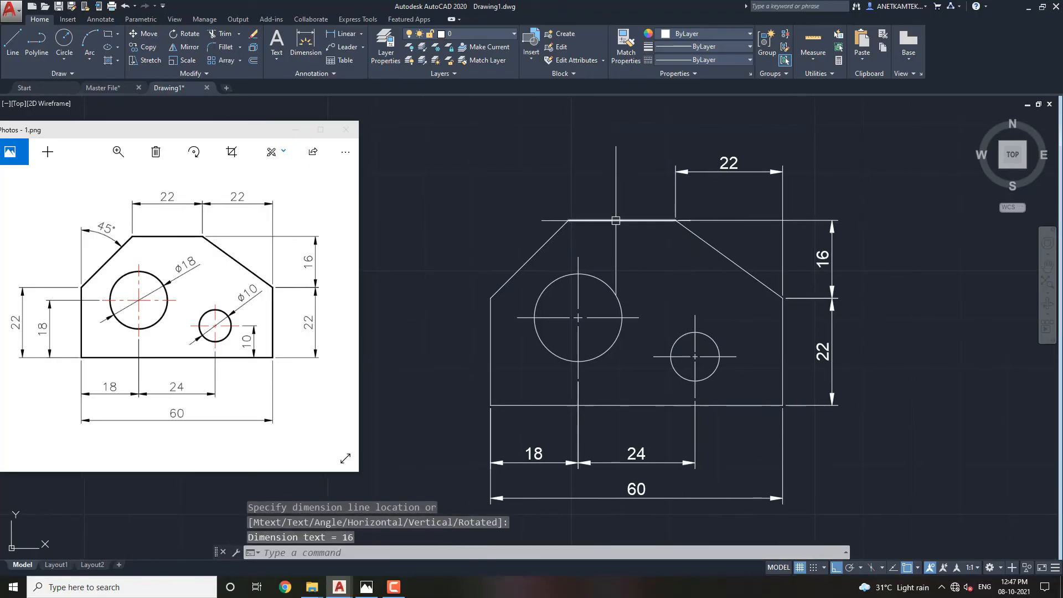
{"action": "key", "text": "Return"}
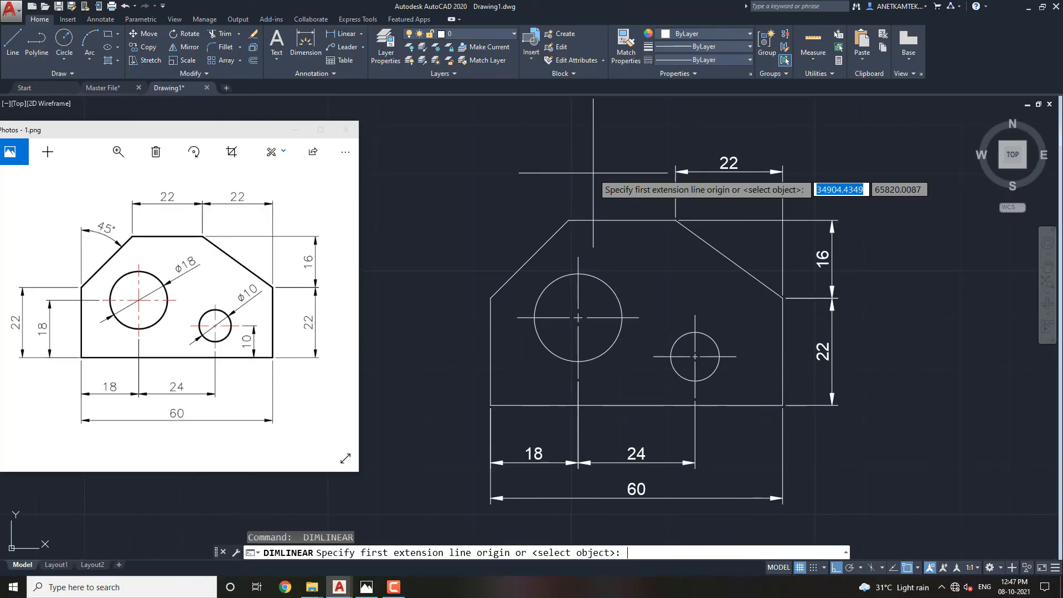
{"action": "key", "text": "Return"}
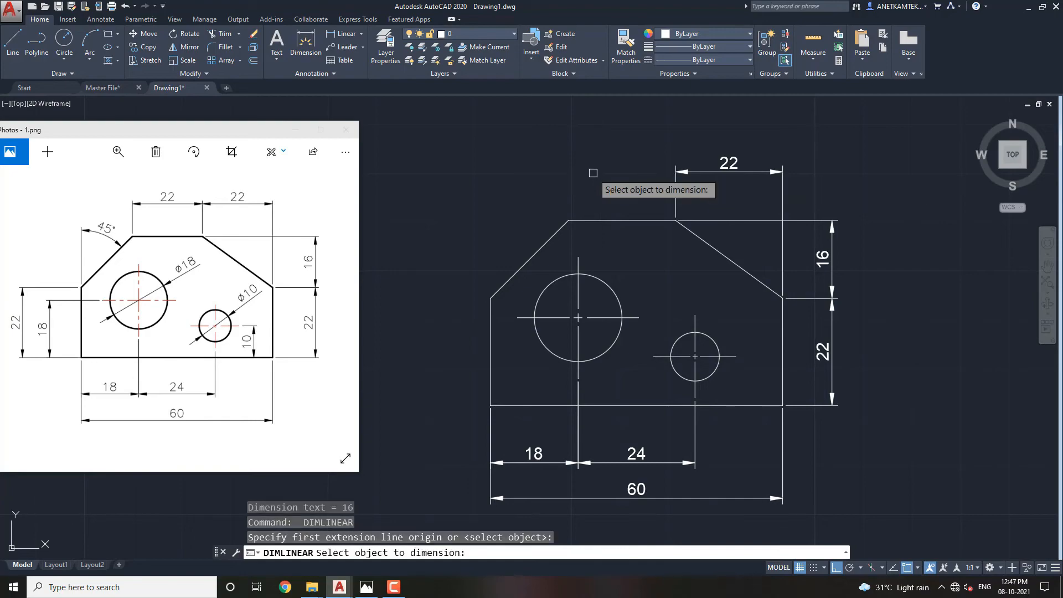
{"action": "left_click", "coordinate": [612, 220]}
{"action": "left_click", "coordinate": [676, 172]}
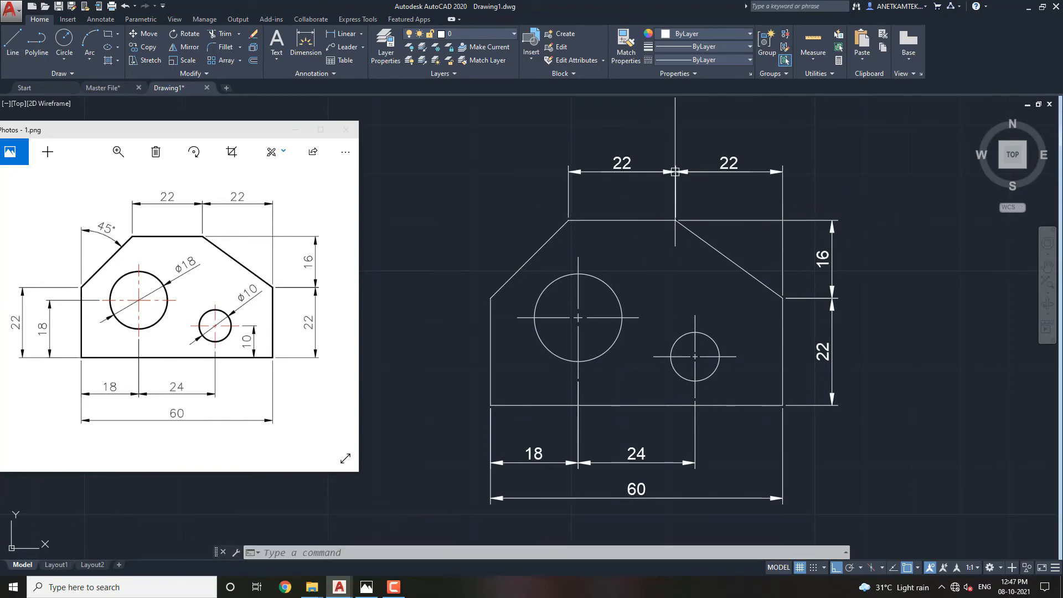
Add a linear dimension for the plate's left vertical edge, placed well outside the plate on its left side
{"action": "middle_click_drag", "start_coordinate": [630, 283], "coordinate": [650, 266]}
{"action": "key", "text": "Return"}
{"action": "key", "text": "Return"}
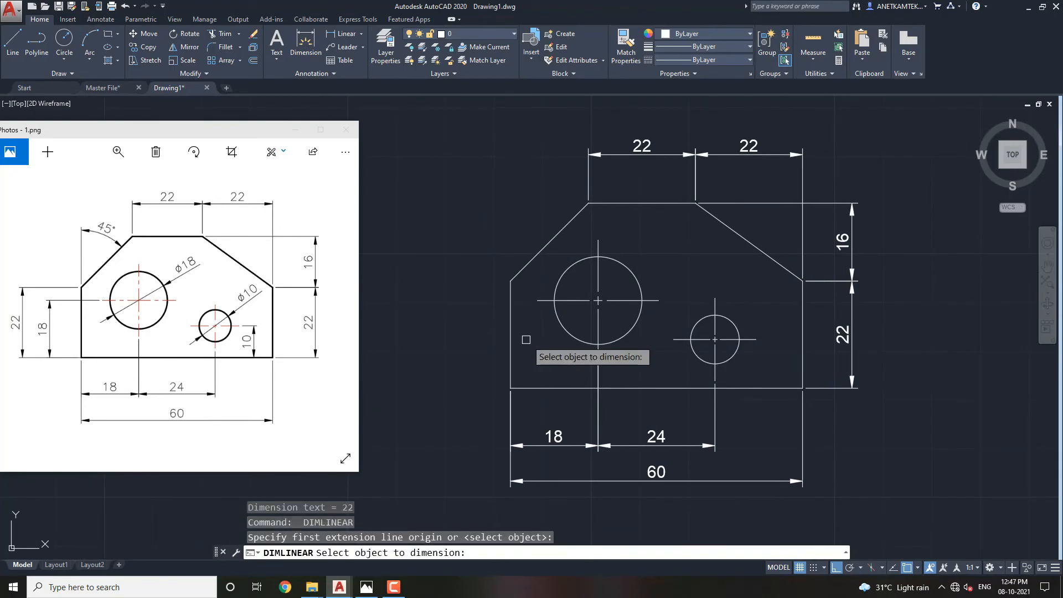
{"action": "left_click", "coordinate": [510, 324]}
{"action": "left_click", "coordinate": [416, 342]}
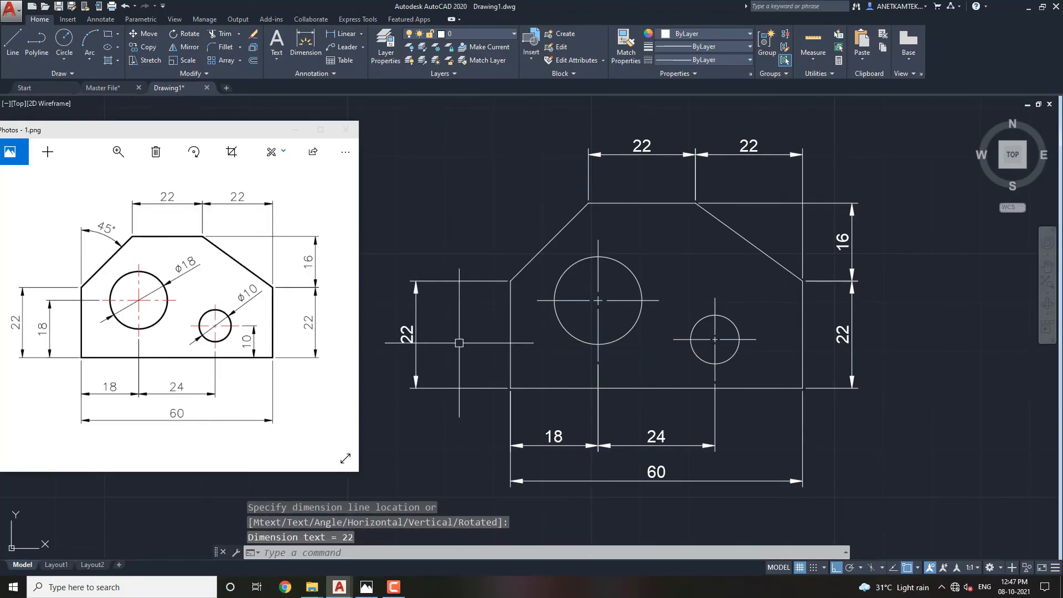
Dimension the large circle's centerline height above the plate's bottom edge, placed between the plate and the left edge's dimension
{"action": "middle_click_drag", "start_coordinate": [487, 340], "coordinate": [544, 332]}
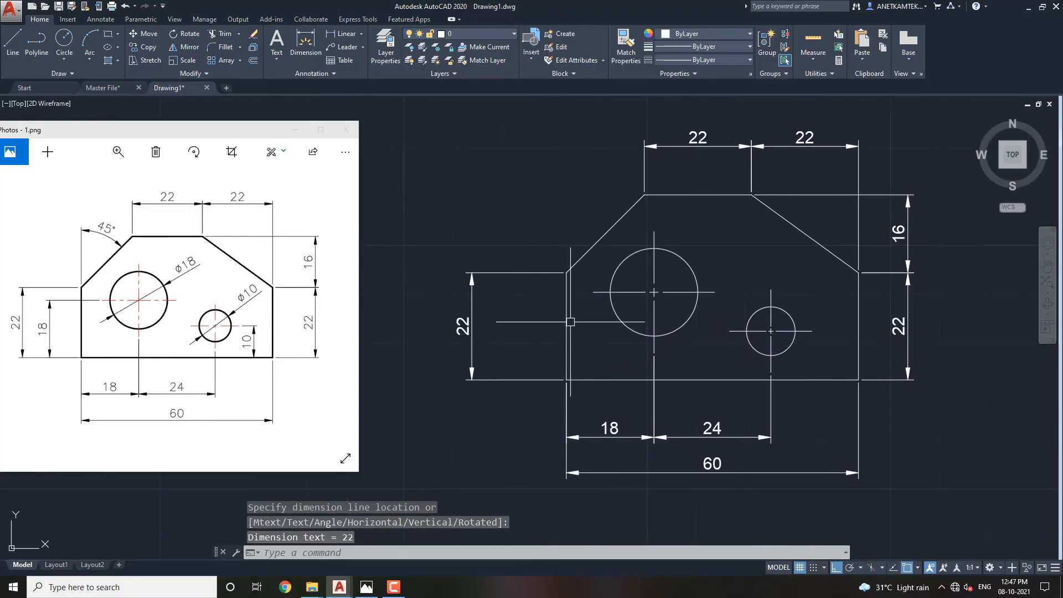
{"action": "key", "text": "Return"}
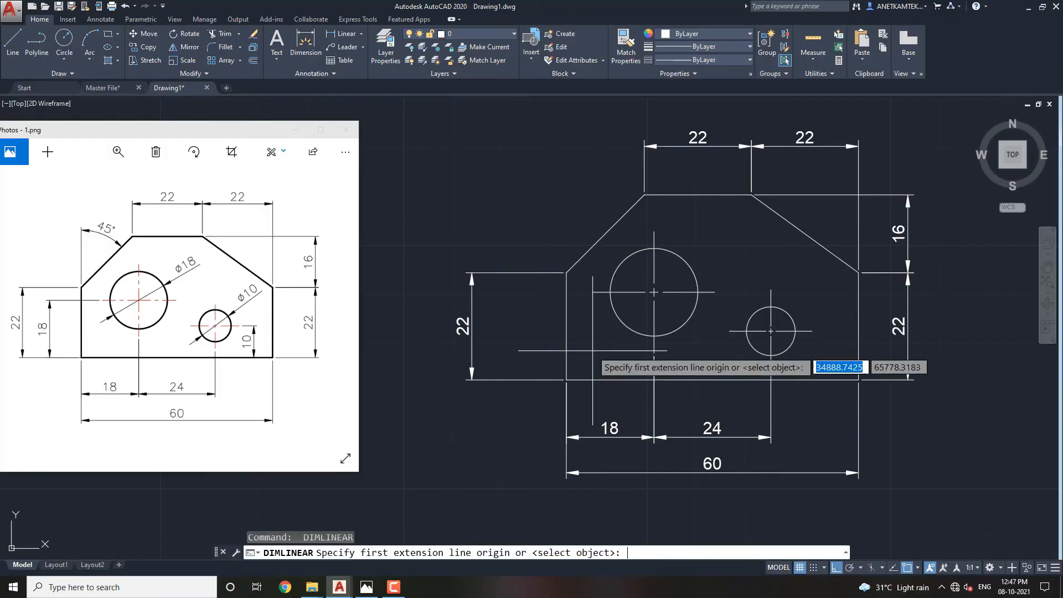
{"action": "left_click", "coordinate": [593, 379]}
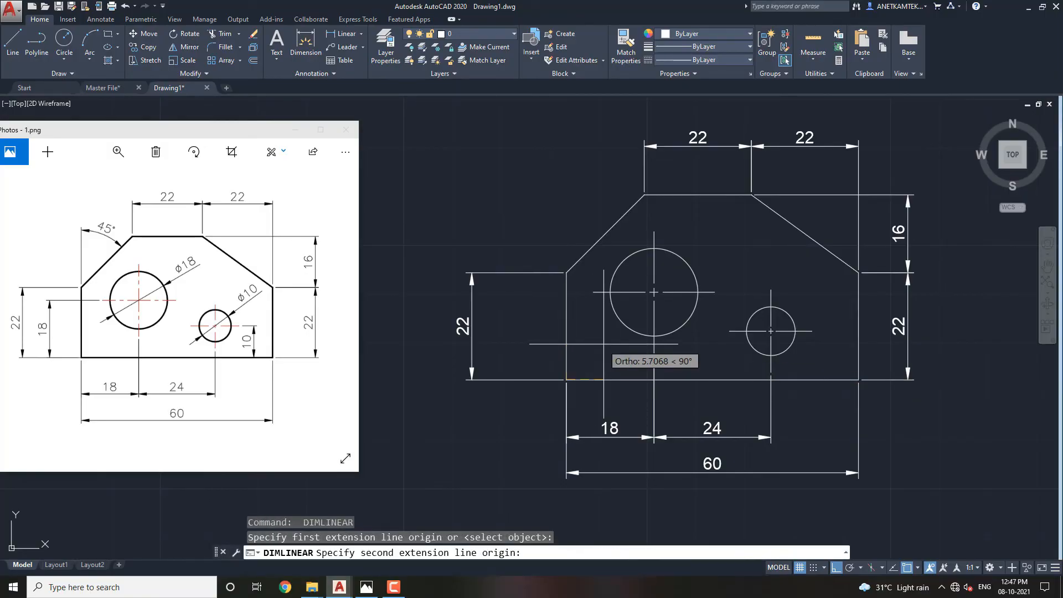
{"action": "left_click", "coordinate": [593, 292]}
{"action": "left_click", "coordinate": [514, 346]}
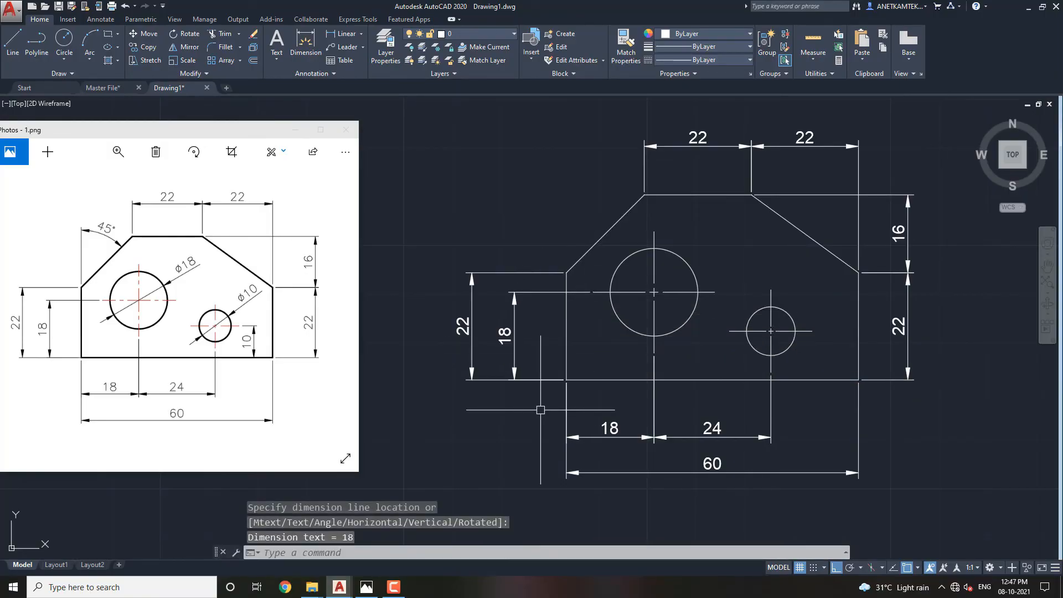
Dimension the small circle's centerline height above the plate's bottom edge, placed inside the plate to the circle's right
{"action": "mouse_move", "coordinate": [553, 410]}
{"action": "middle_mouse_down"}
{"action": "mouse_move", "coordinate": [526, 406]}
{"action": "mouse_move", "coordinate": [529, 422]}
{"action": "mouse_move", "coordinate": [513, 422]}
{"action": "middle_mouse_up"}
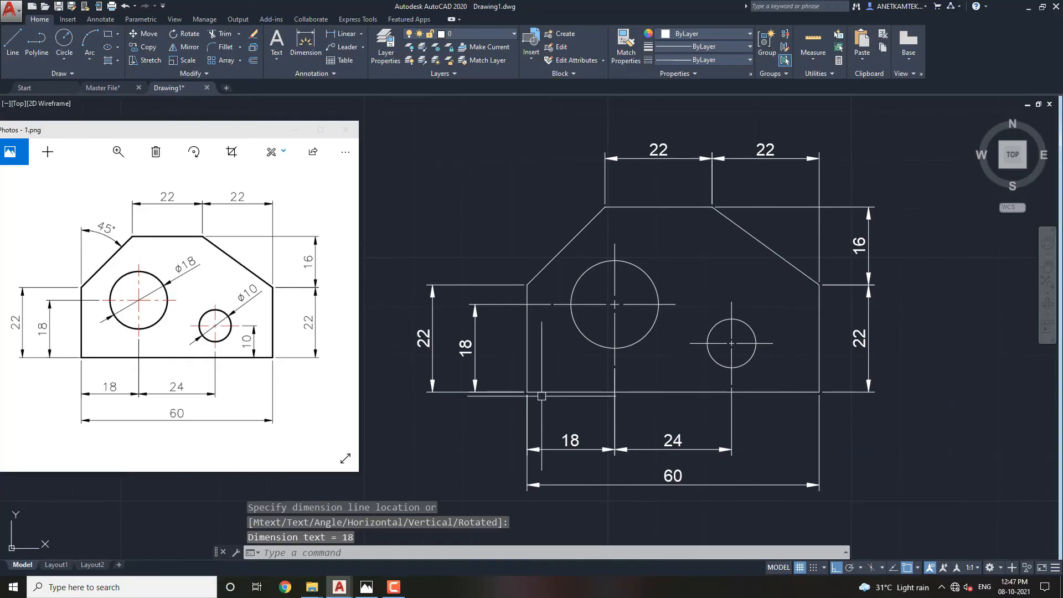
{"action": "key", "text": "Return"}
{"action": "left_click", "coordinate": [773, 343]}
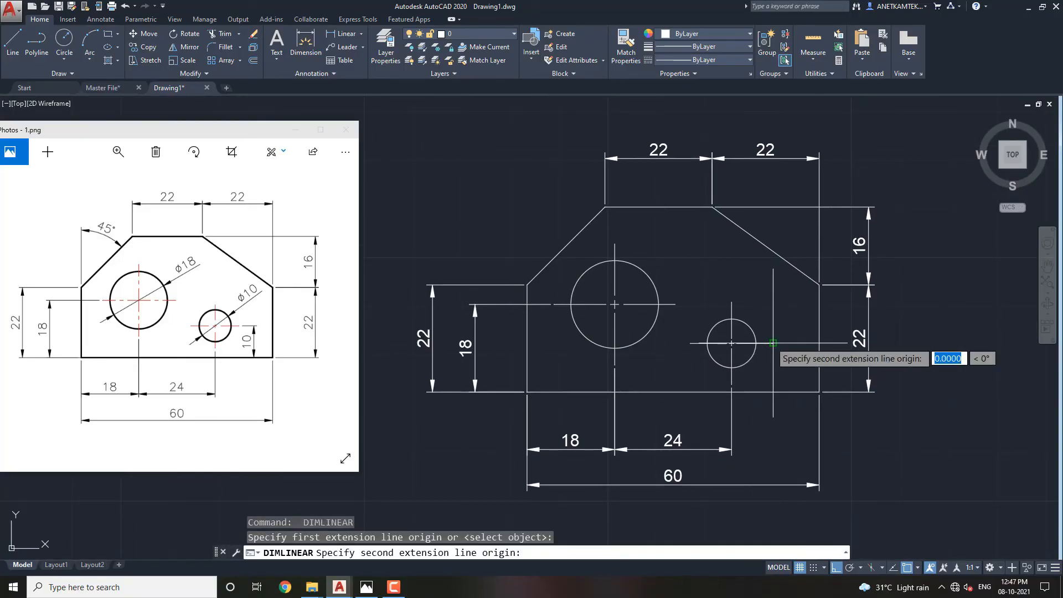
{"action": "left_click", "coordinate": [771, 392]}
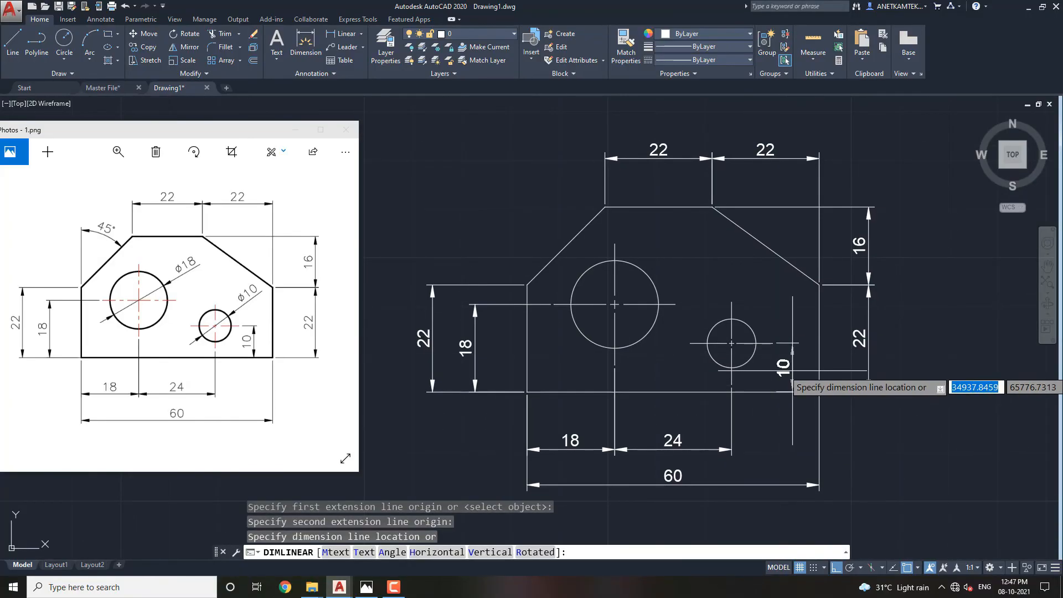
{"action": "left_click", "coordinate": [792, 366]}
Add an angular dimension between the plate's left vertical edge and the adjoining sloped edge, placing its arc above the slope
{"action": "middle_click_drag", "start_coordinate": [697, 379], "coordinate": [714, 392]}
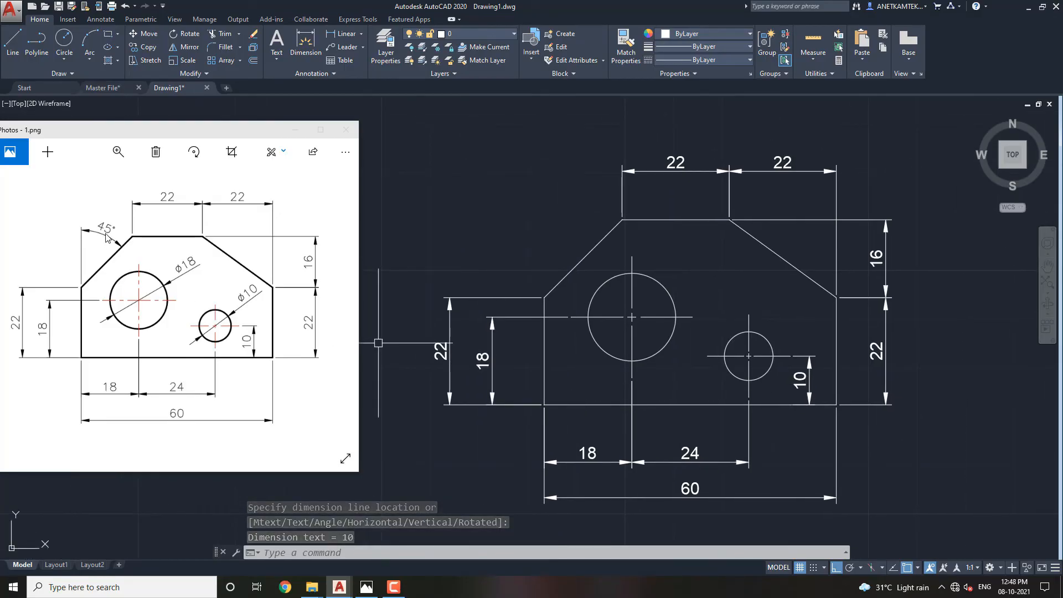
{"action": "left_click", "coordinate": [360, 37]}
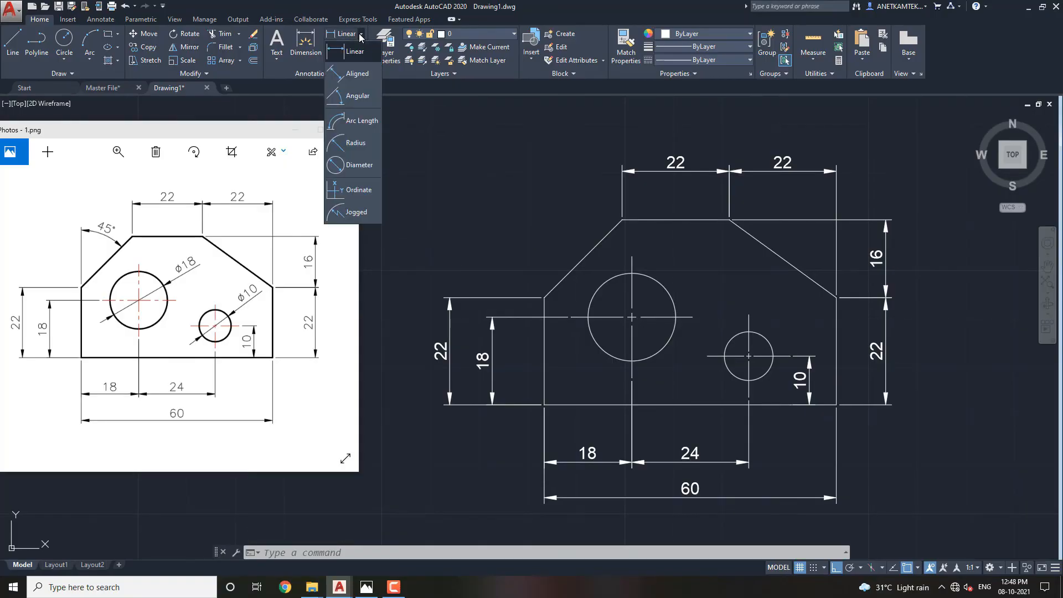
{"action": "left_click", "coordinate": [359, 97]}
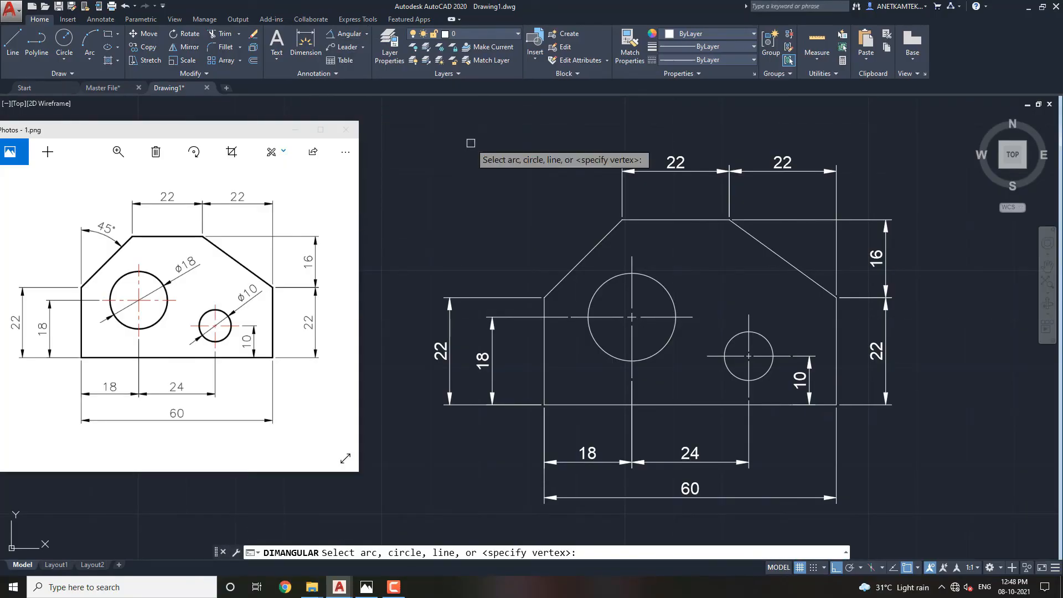
{"action": "left_click", "coordinate": [545, 337]}
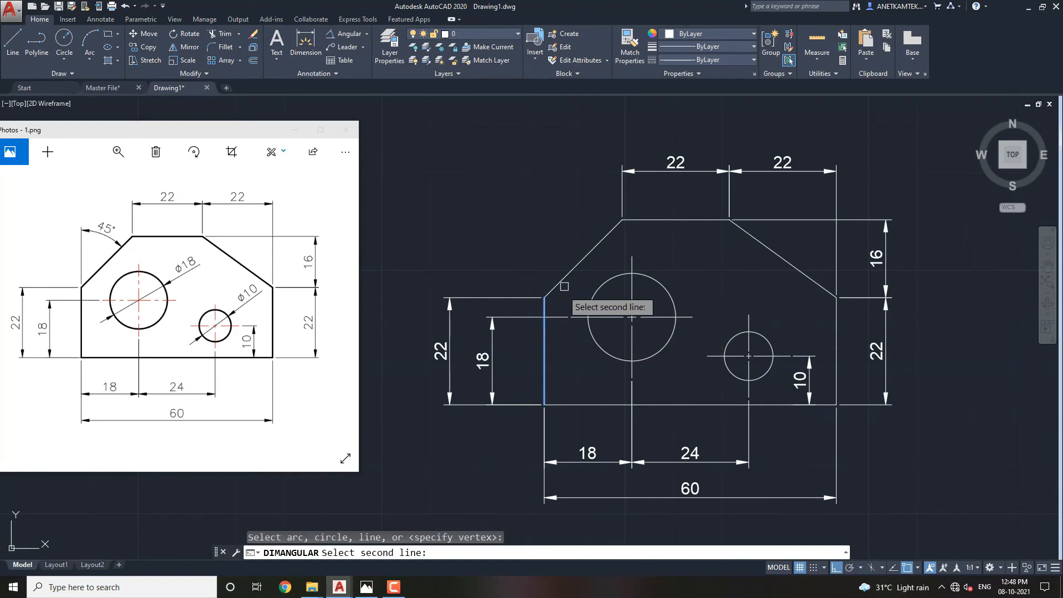
{"action": "left_click", "coordinate": [576, 265]}
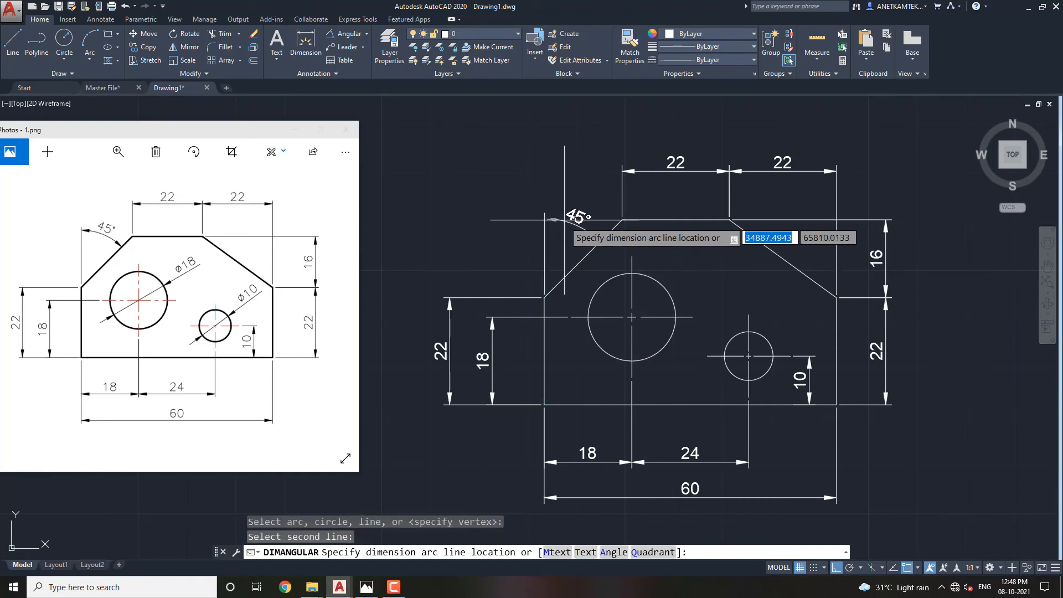
{"action": "left_click", "coordinate": [594, 228]}
{"action": "middle_click_drag", "start_coordinate": [676, 284], "coordinate": [652, 254]}
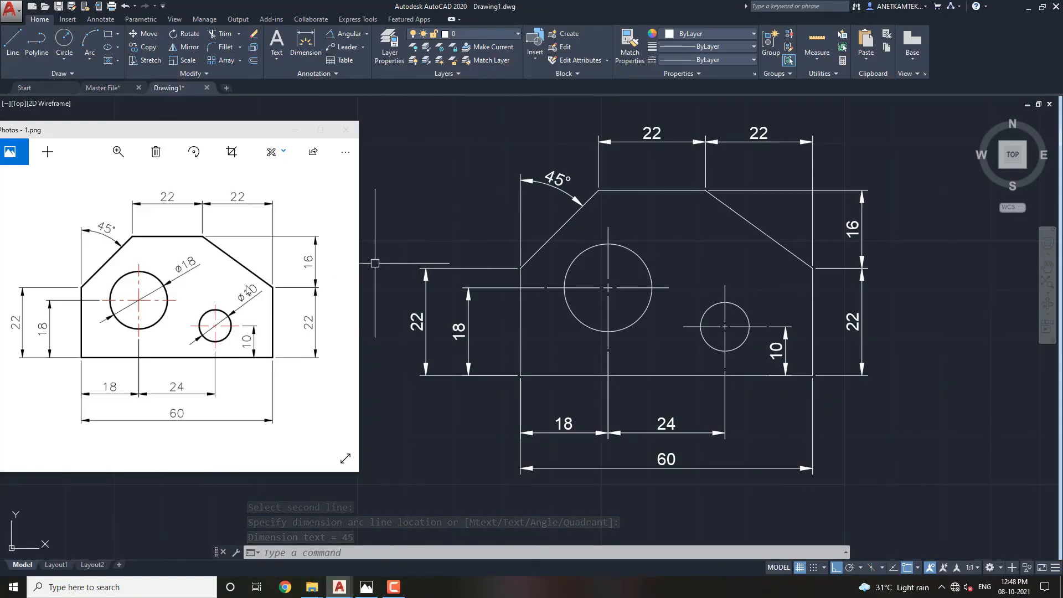
Add a diameter dimension to the large circle, placing its text outside the circle toward the upper right
{"action": "left_click", "coordinate": [366, 35]}
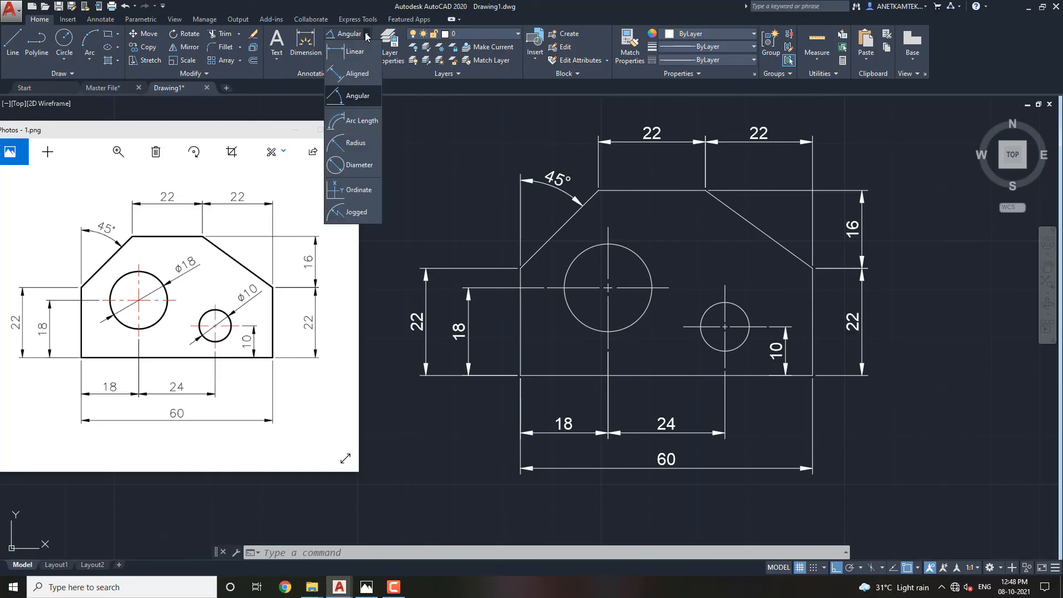
{"action": "left_click", "coordinate": [370, 165]}
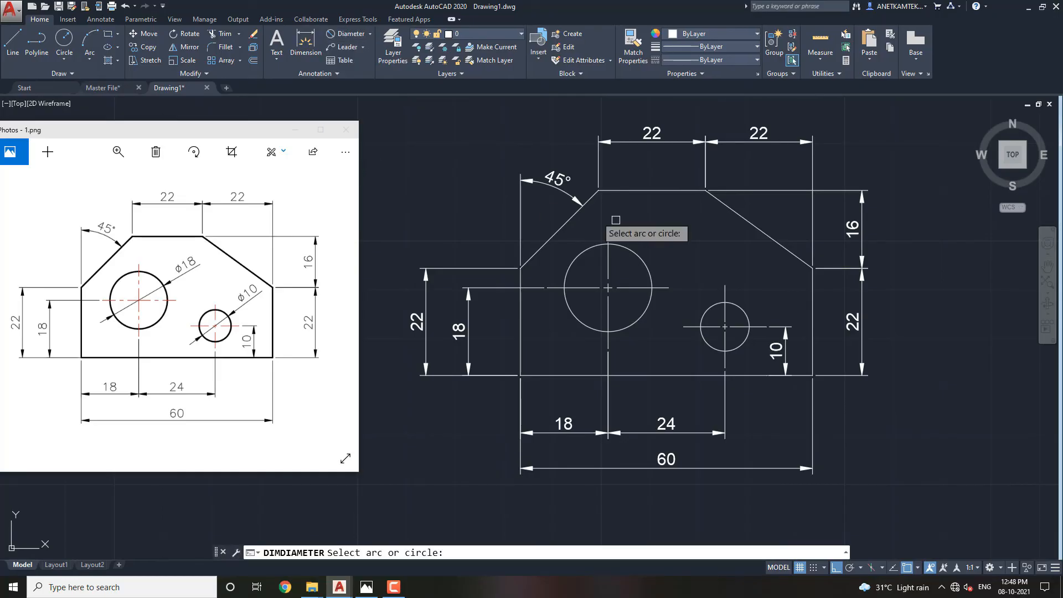
{"action": "left_click", "coordinate": [644, 257]}
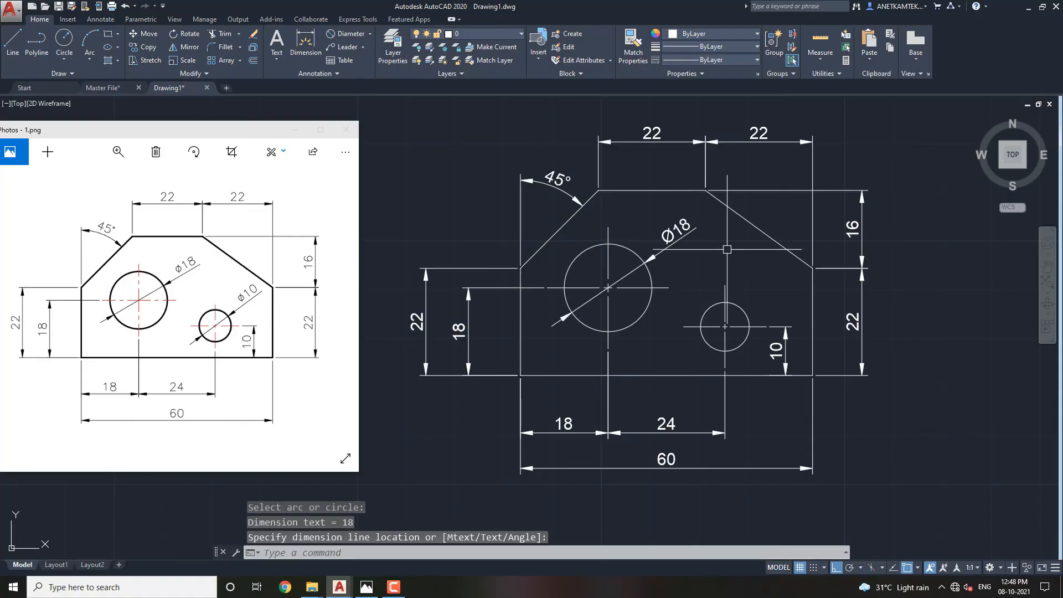
{"action": "left_click", "coordinate": [726, 254]}
Add a diameter dimension to the small circle, placing its text outside the circle toward the upper right
{"action": "key", "text": "Return"}
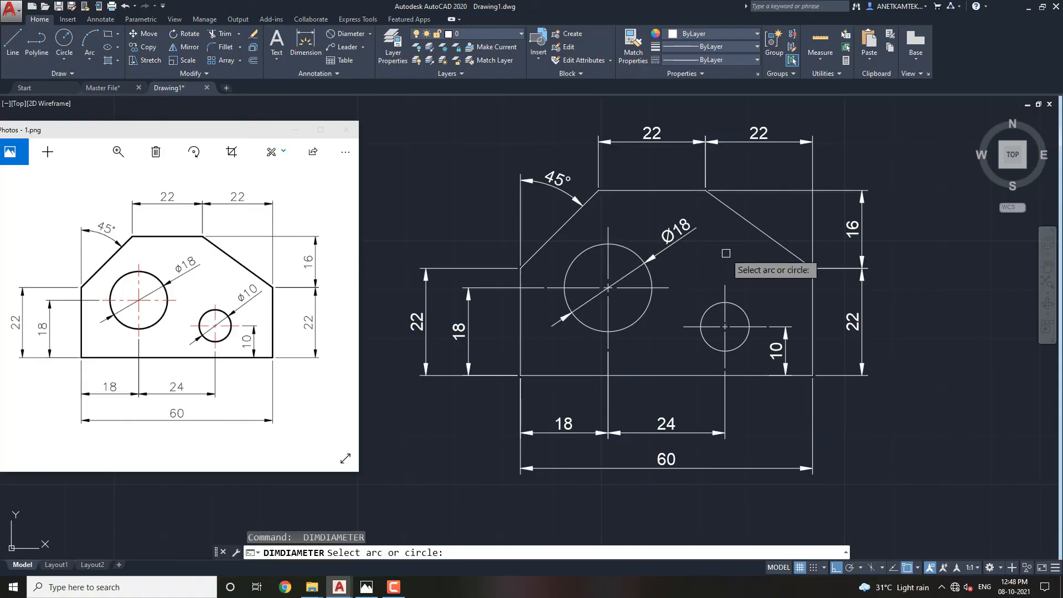
{"action": "left_click", "coordinate": [743, 304]}
{"action": "left_click", "coordinate": [772, 292]}
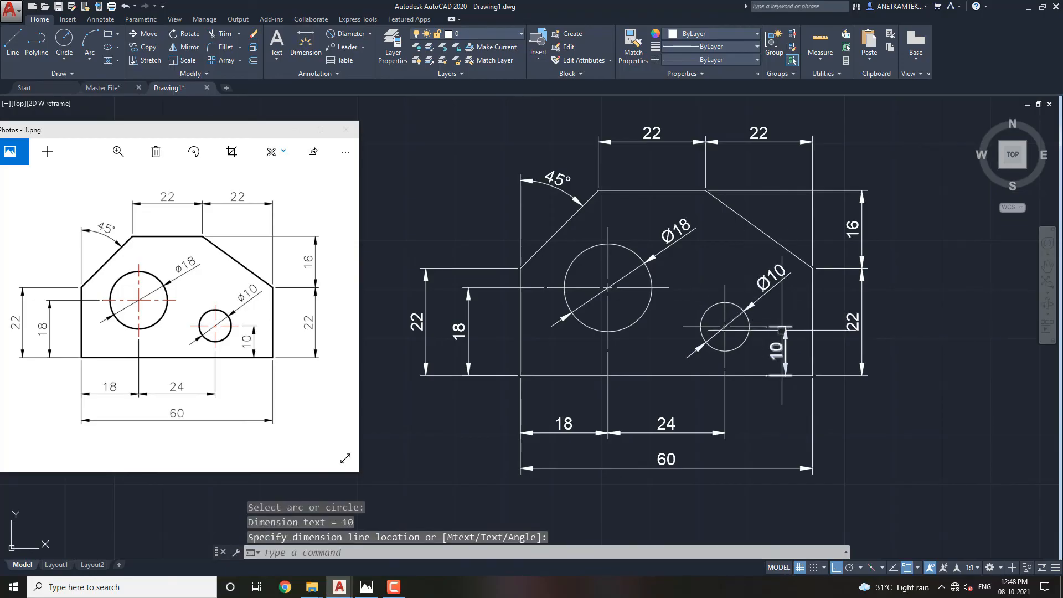
{"action": "middle_click_drag", "start_coordinate": [782, 331], "coordinate": [782, 321]}
{"action": "left_click", "coordinate": [785, 323]}
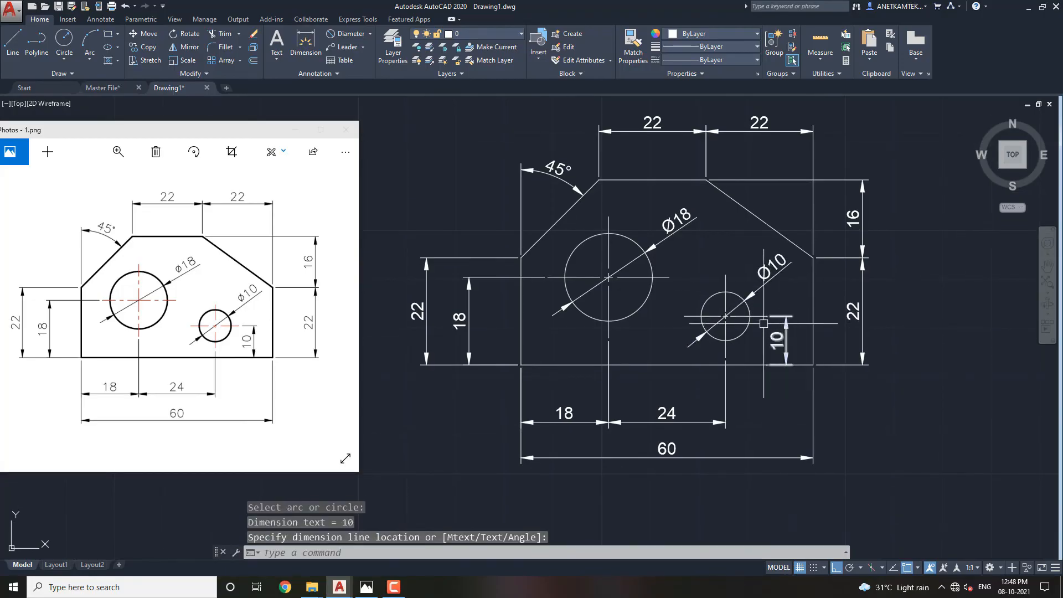
Change the color of the center marks on both circles to red
{"action": "middle_click_drag", "start_coordinate": [604, 349], "coordinate": [578, 354]}
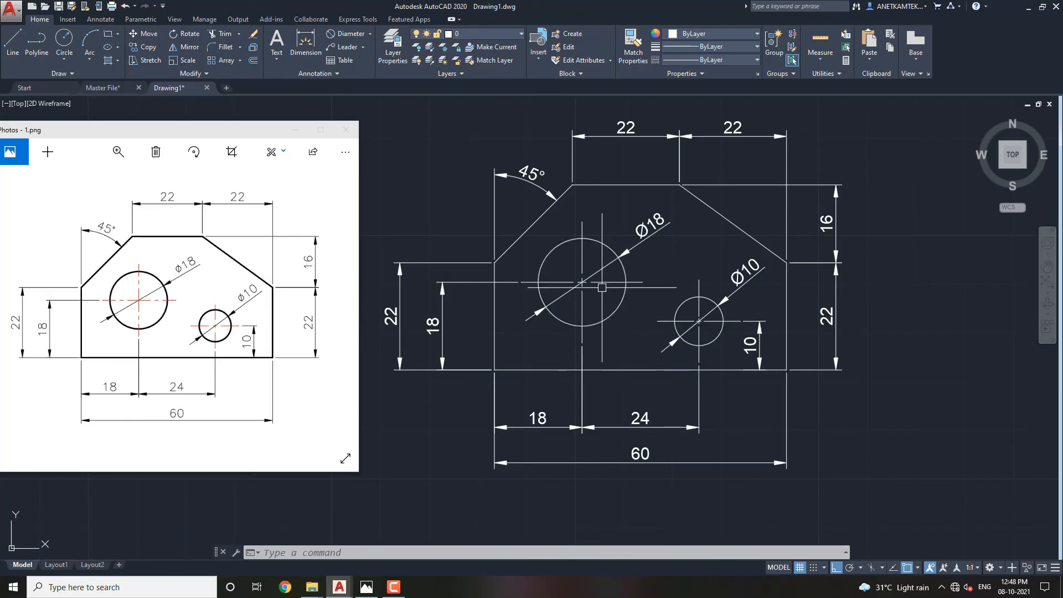
{"action": "left_click", "coordinate": [582, 335]}
{"action": "left_click", "coordinate": [716, 322]}
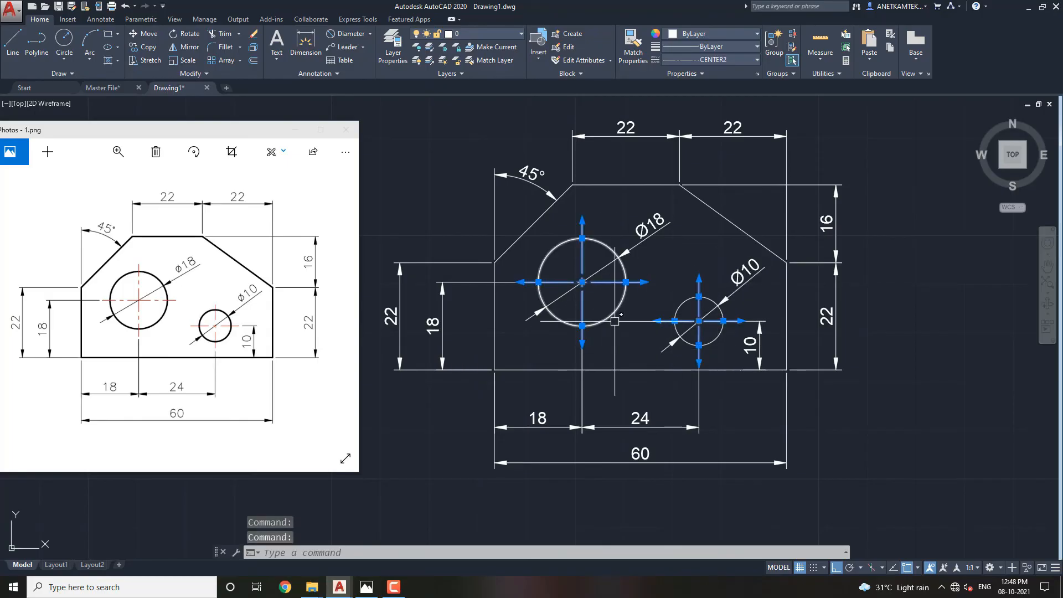
{"action": "left_click", "coordinate": [721, 34]}
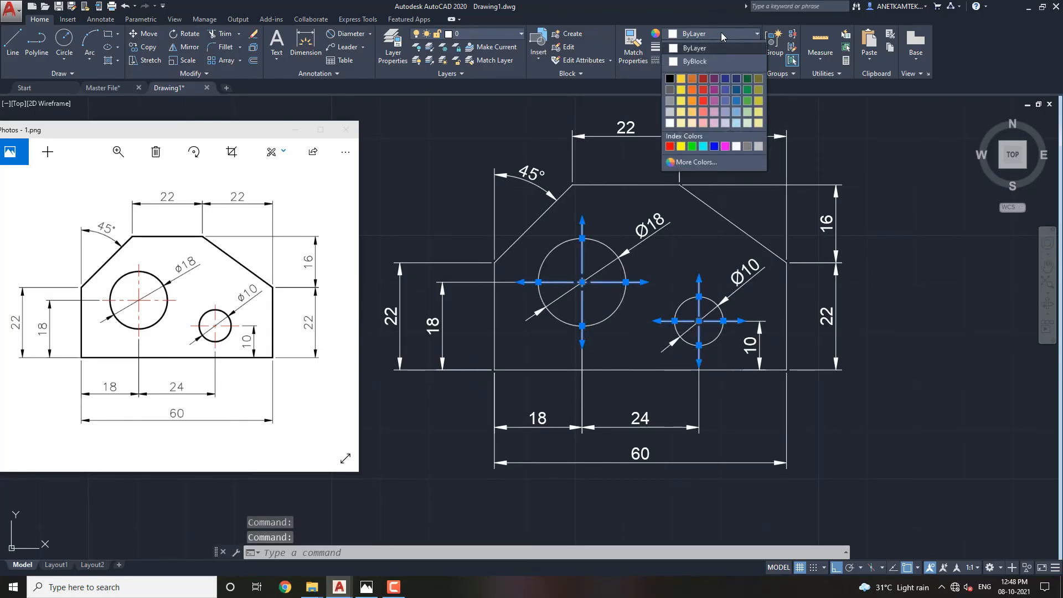
{"action": "left_click", "coordinate": [669, 147]}
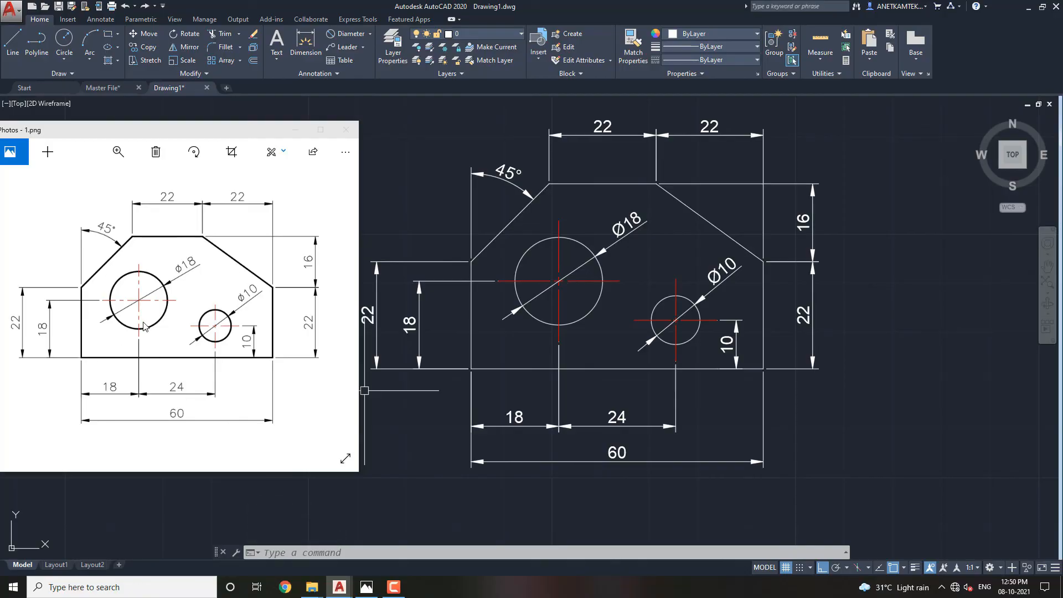
Set the lineweight of all six plate outline edges and both circles to 0.40 mm
{"action": "left_click", "coordinate": [512, 368]}
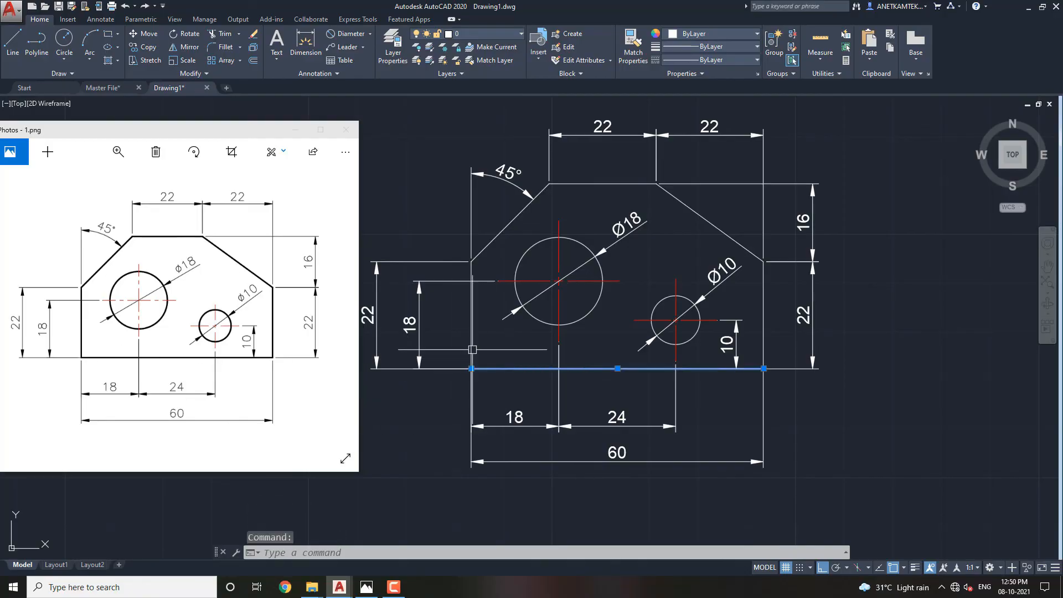
{"action": "left_click", "coordinate": [467, 340]}
{"action": "left_click", "coordinate": [510, 222]}
{"action": "left_click", "coordinate": [597, 183]}
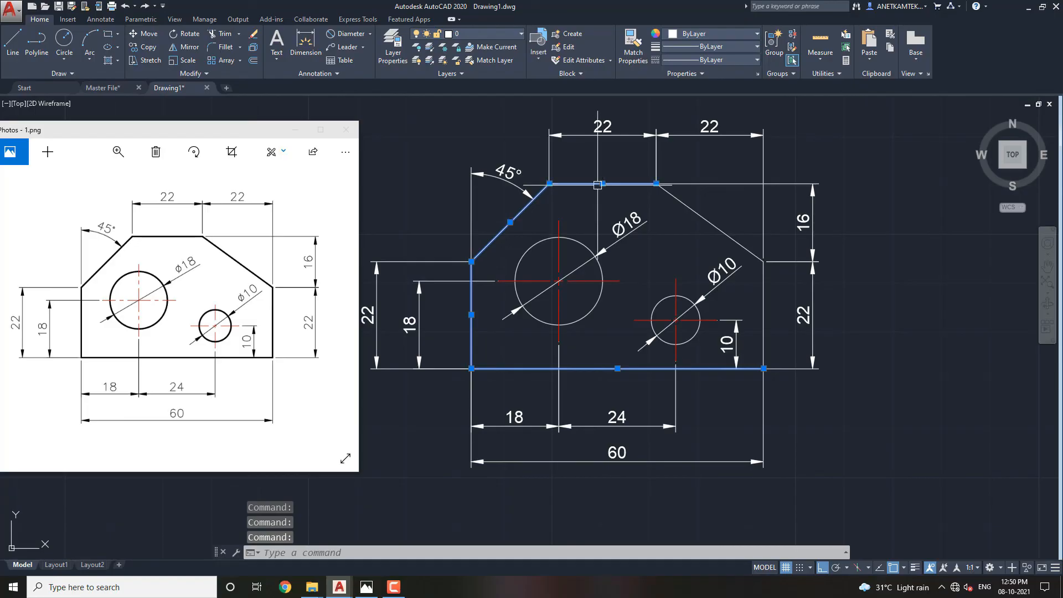
{"action": "left_click", "coordinate": [698, 213]}
{"action": "left_click", "coordinate": [764, 291]}
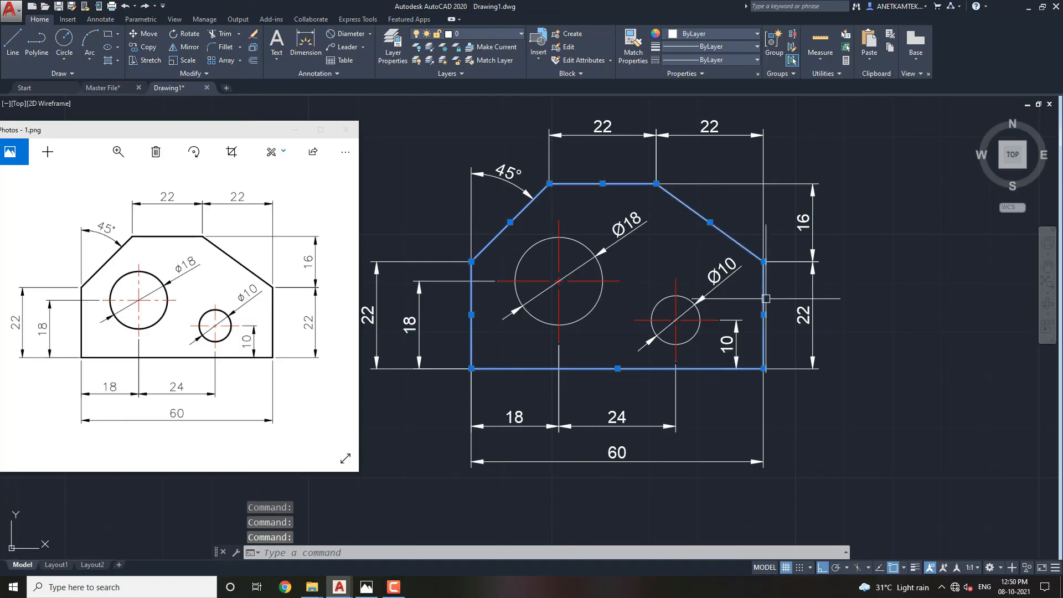
{"action": "left_click", "coordinate": [693, 337]}
{"action": "left_click", "coordinate": [585, 319]}
{"action": "middle_click_drag", "start_coordinate": [636, 352], "coordinate": [664, 356]}
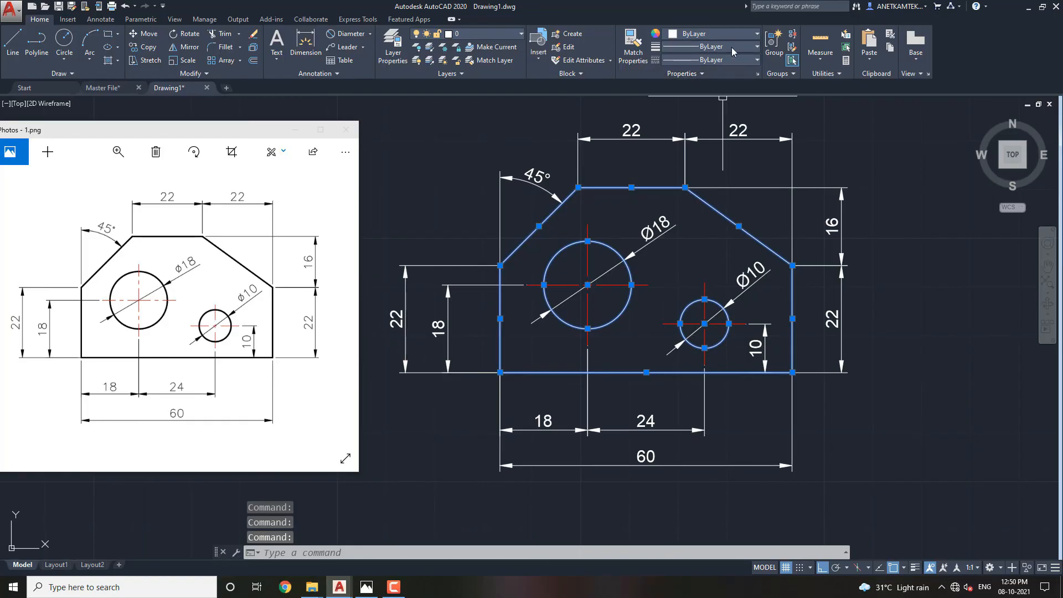
{"action": "left_click", "coordinate": [757, 47]}
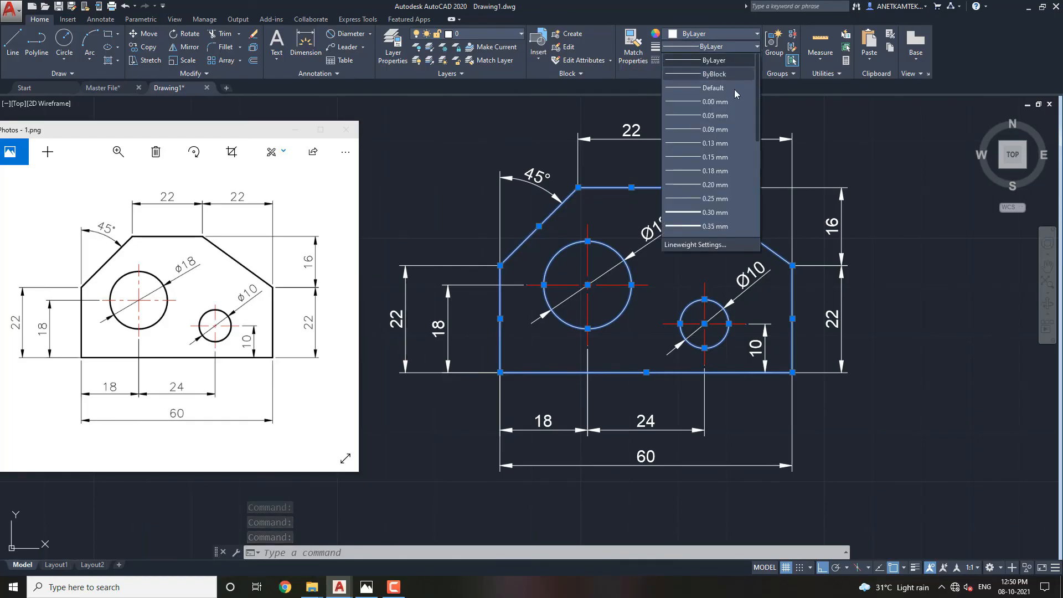
{"action": "scroll", "coordinate": [711, 226], "scroll_direction": "down", "scroll_amount": 1}
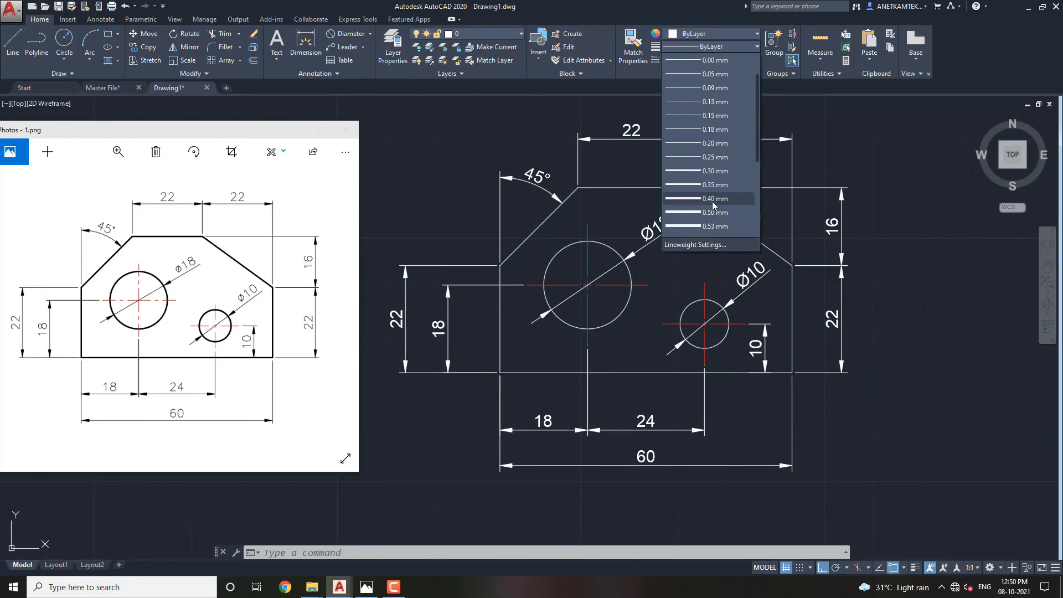
{"action": "left_click", "coordinate": [715, 199]}
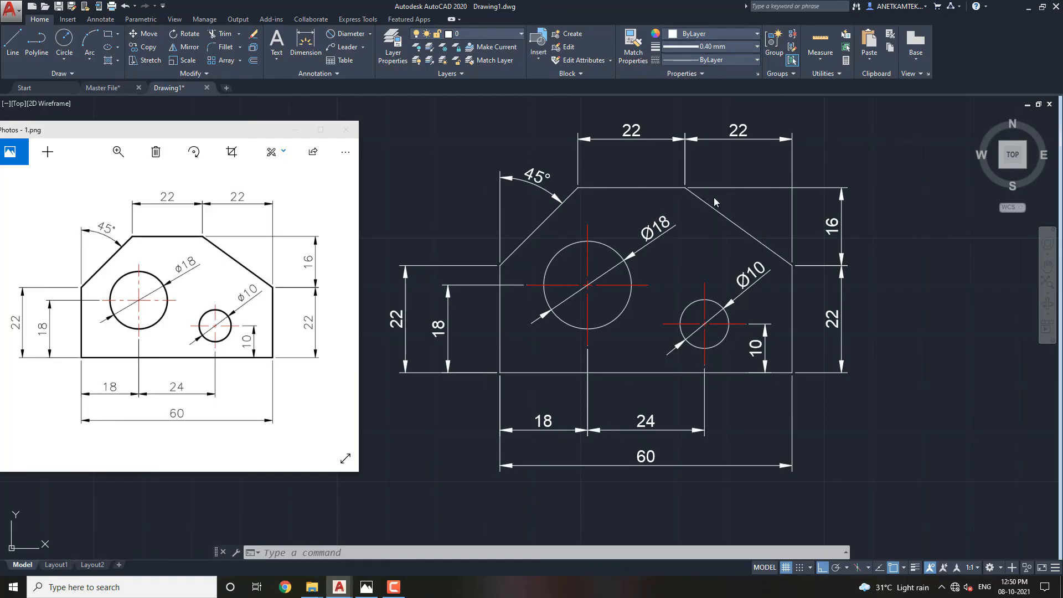
{"action": "key", "text": "Escape"}
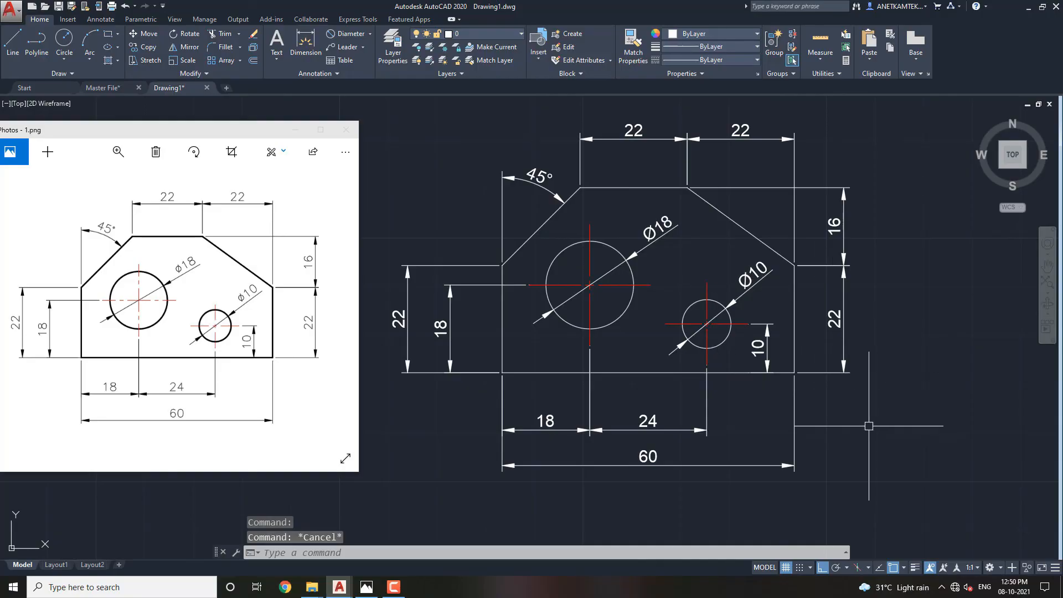
Turn on the lineweight display for the drawing
{"action": "left_click", "coordinate": [916, 567]}
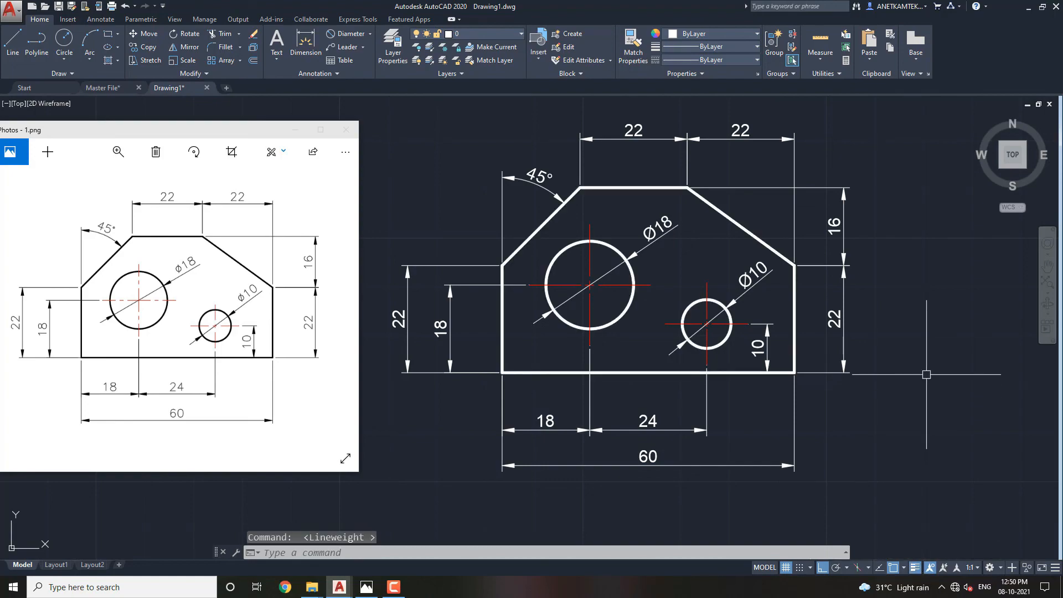
{"action": "middle_click_drag", "start_coordinate": [600, 235], "coordinate": [589, 230]}
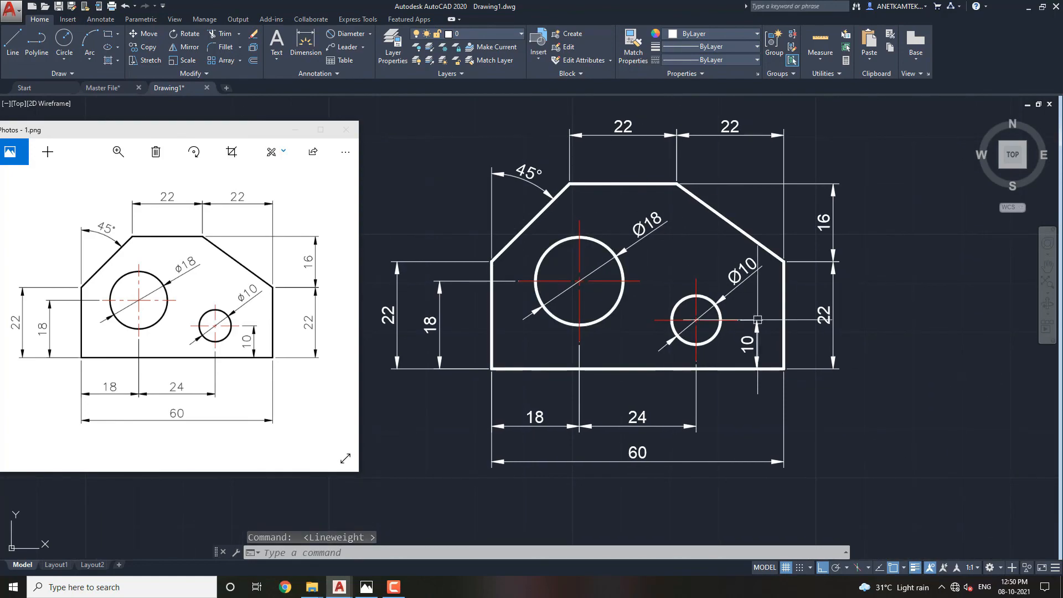